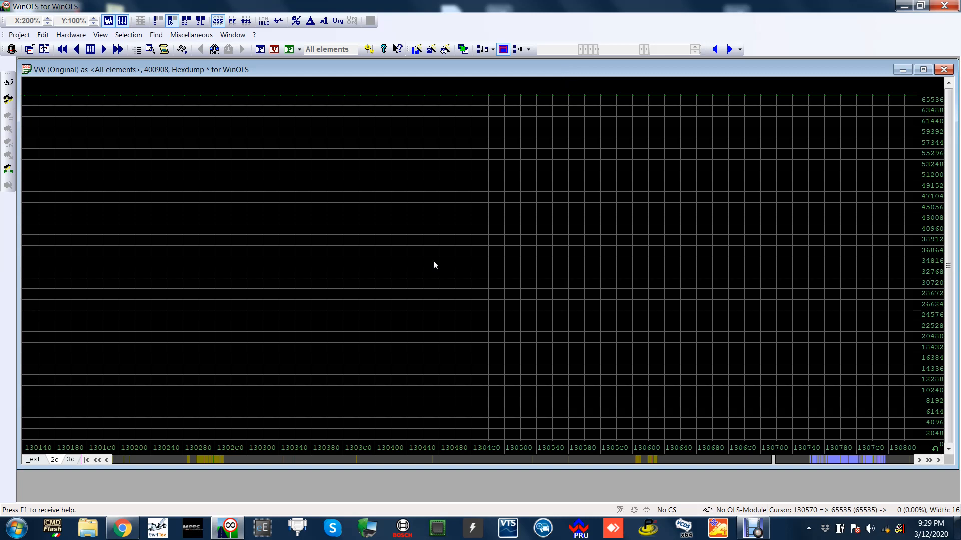
Jump from the empty area of the 2D hexdump to the marked map region around address 141A40.
{"action": "left_click", "coordinate": [433, 260]}
{"action": "scroll", "coordinate": [443, 259], "scroll_direction": "down", "scroll_amount": 3}
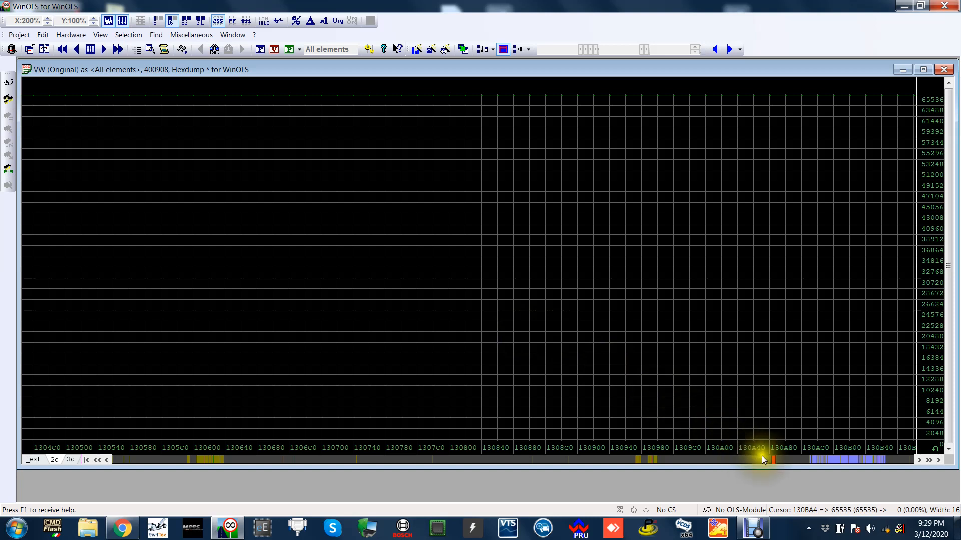
{"action": "left_click", "coordinate": [776, 461]}
{"action": "mouse_move", "coordinate": [775, 461]}
{"action": "left_mouse_down"}
{"action": "mouse_move", "coordinate": [809, 459]}
{"action": "mouse_move", "coordinate": [695, 461]}
{"action": "left_mouse_up"}
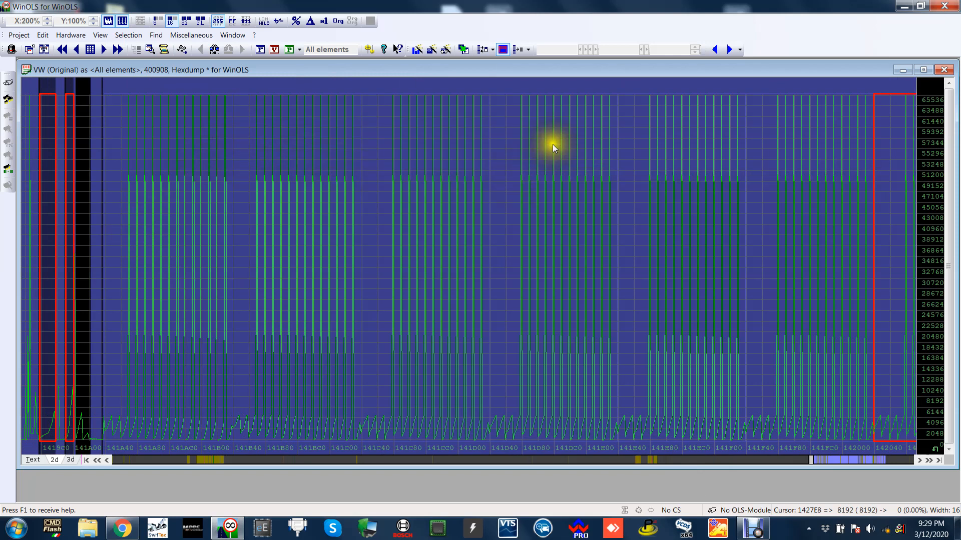
Examine the row of AccPed_trqEng torque maps in the 2D hexdump and select the one starting at address 141D3C.
{"action": "mouse_move", "coordinate": [553, 146]}
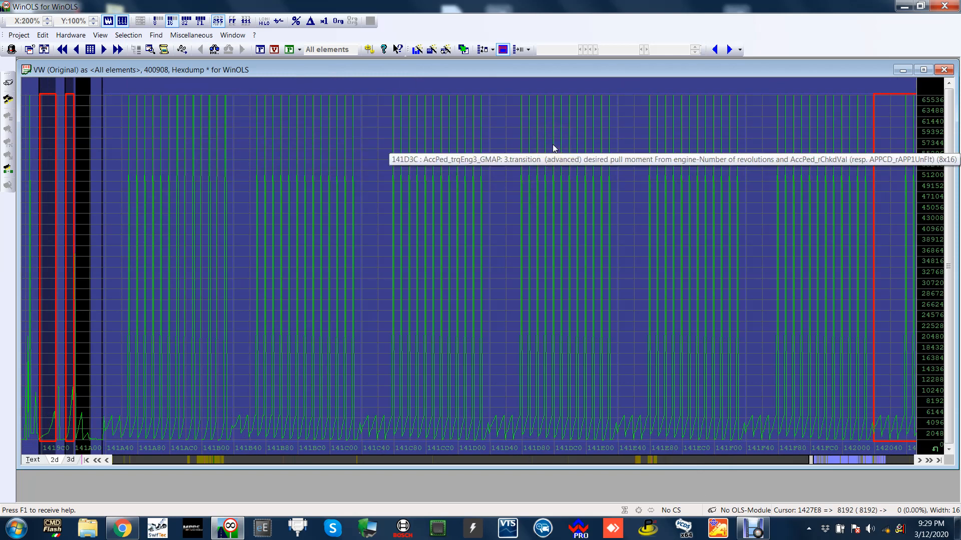
{"action": "scroll", "coordinate": [641, 315], "scroll_direction": "up", "scroll_amount": 2}
{"action": "scroll", "coordinate": [641, 320], "scroll_direction": "up", "scroll_amount": 5}
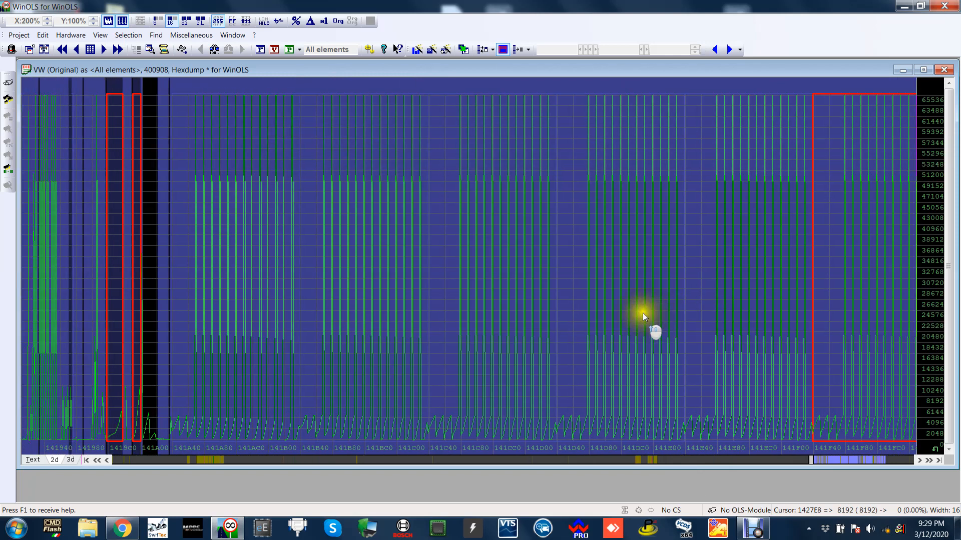
{"action": "scroll", "coordinate": [600, 293], "scroll_direction": "up", "scroll_amount": 3}
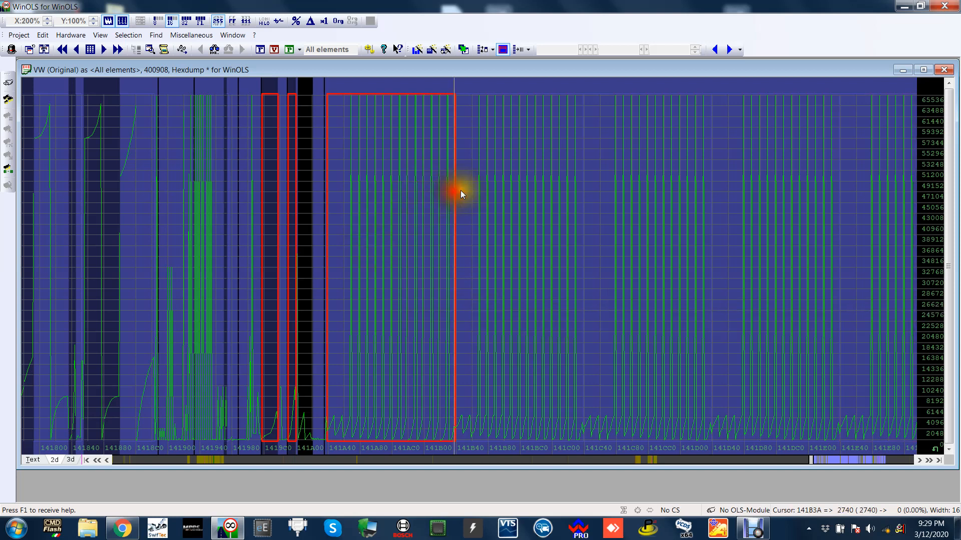
{"action": "left_click", "coordinate": [733, 170]}
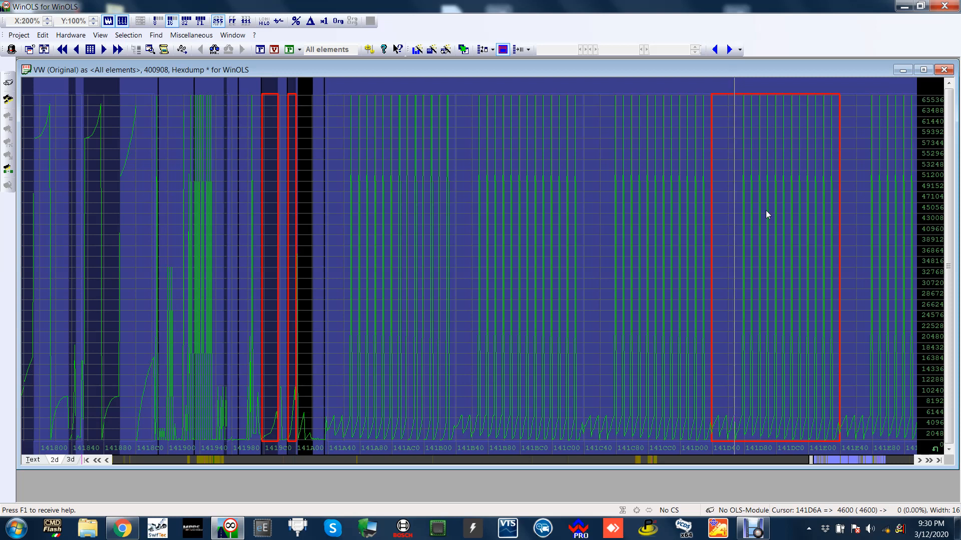
{"action": "scroll", "coordinate": [766, 211], "scroll_direction": "up", "scroll_amount": 3}
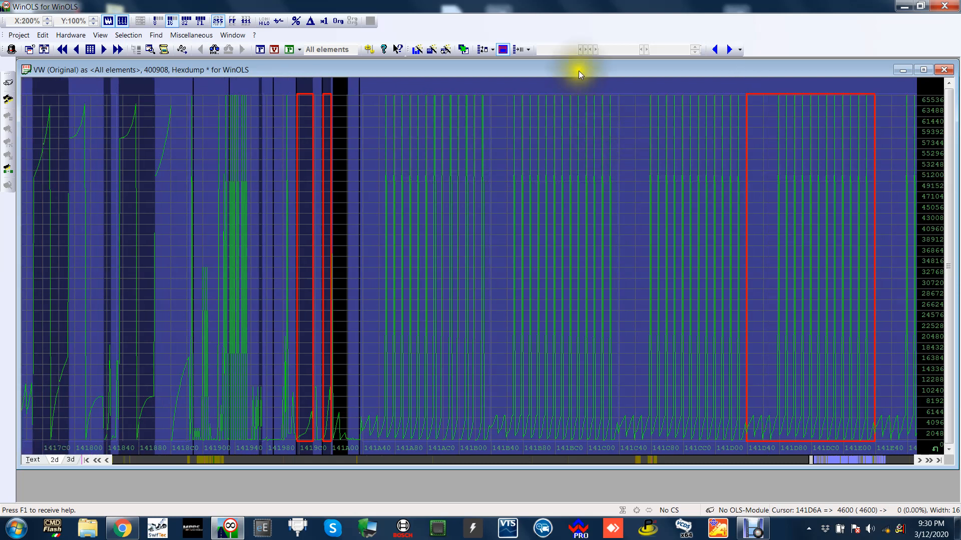
{"action": "mouse_move", "coordinate": [579, 71]}
{"action": "left_mouse_down"}
{"action": "mouse_move", "coordinate": [587, 101]}
{"action": "mouse_move", "coordinate": [575, 122]}
{"action": "mouse_move", "coordinate": [579, 62]}
{"action": "left_mouse_up"}
{"action": "scroll", "coordinate": [592, 128], "scroll_direction": "up", "scroll_amount": 3}
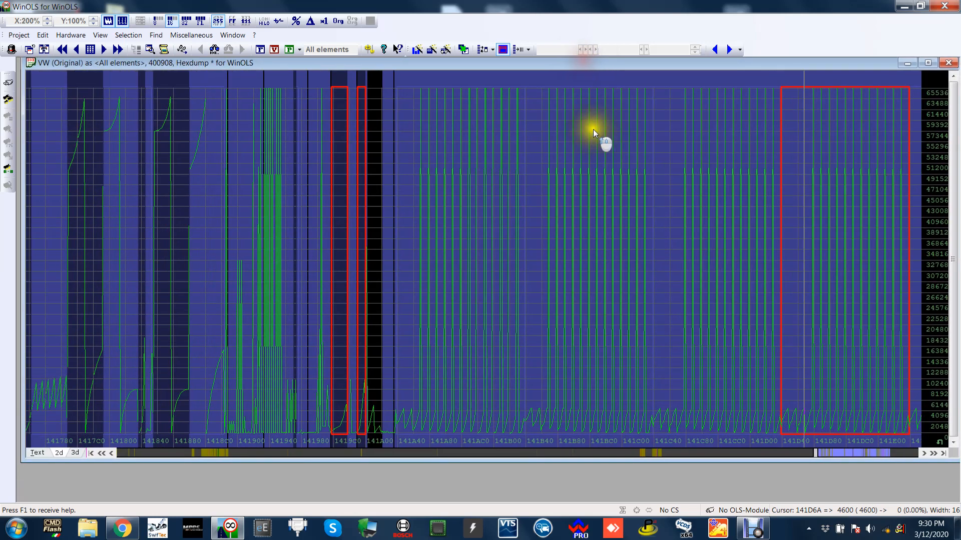
{"action": "scroll", "coordinate": [583, 135], "scroll_direction": "down", "scroll_amount": 2}
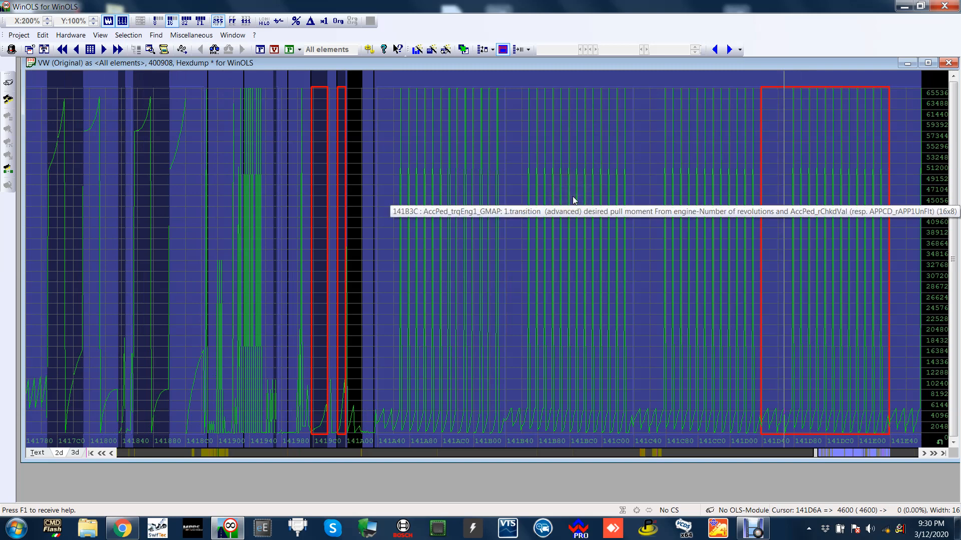
Step through the neighbouring maps in the 2D hexdump, finishing with the first large map, at address 141A3C, selected.
{"action": "left_click", "coordinate": [132, 194]}
{"action": "left_click", "coordinate": [227, 198]}
{"action": "left_click_drag", "start_coordinate": [338, 198], "coordinate": [342, 199]}
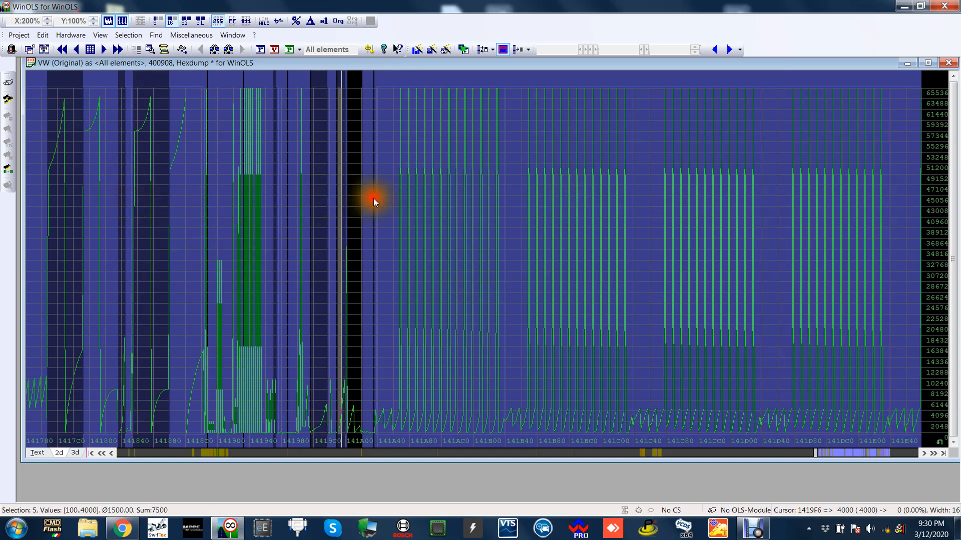
{"action": "left_click", "coordinate": [459, 198]}
{"action": "scroll", "coordinate": [521, 224], "scroll_direction": "down", "scroll_amount": 5}
{"action": "left_click", "coordinate": [542, 208]}
{"action": "left_click", "coordinate": [663, 198]}
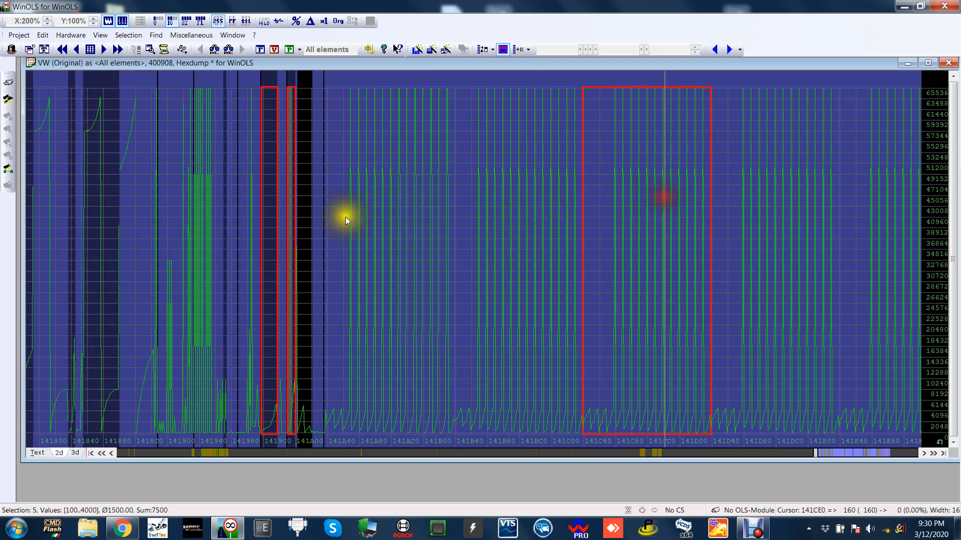
{"action": "left_click", "coordinate": [194, 200]}
{"action": "left_click", "coordinate": [438, 220]}
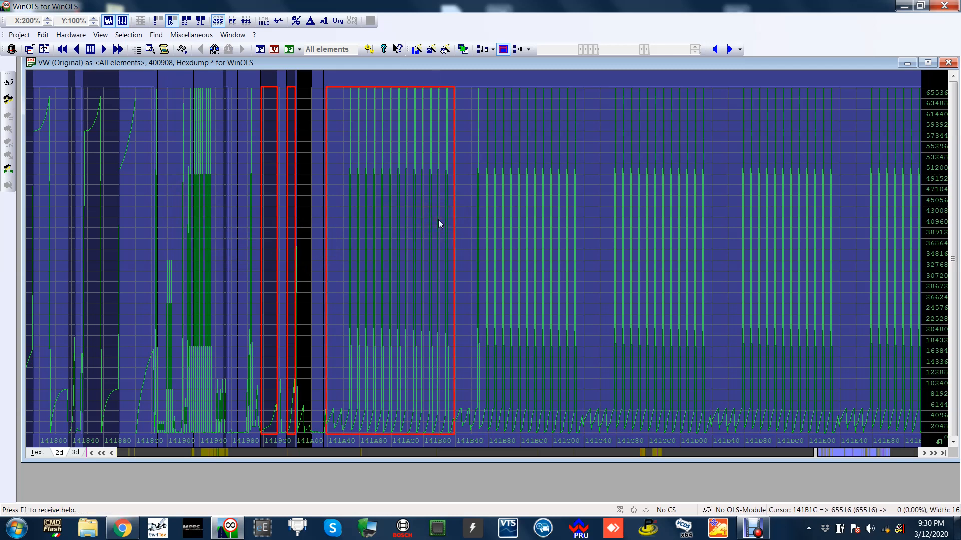
Open the map-group for AWD map at address 141A3C as a table and place its window over the hexdump.
{"action": "scroll", "coordinate": [534, 241], "scroll_direction": "down", "scroll_amount": 6}
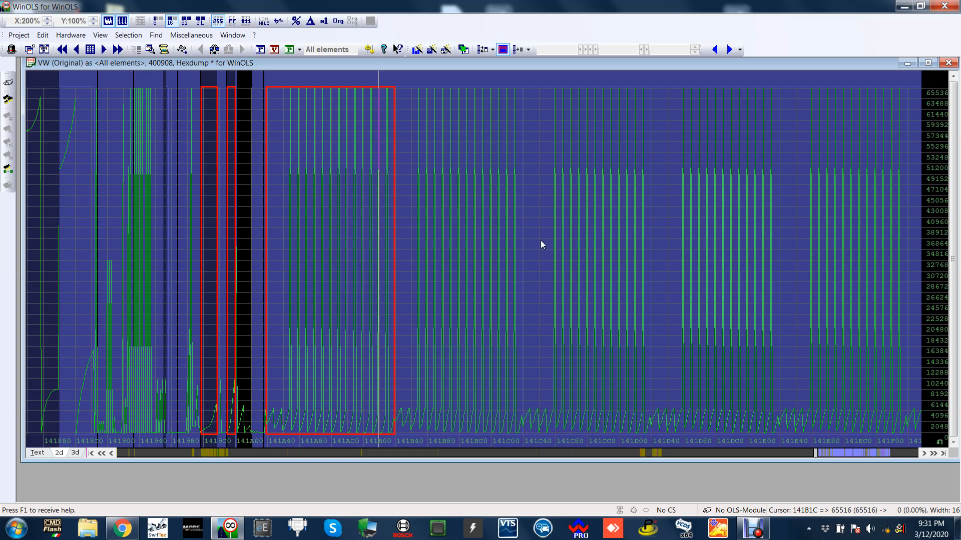
{"action": "scroll", "coordinate": [542, 244], "scroll_direction": "down", "scroll_amount": 1}
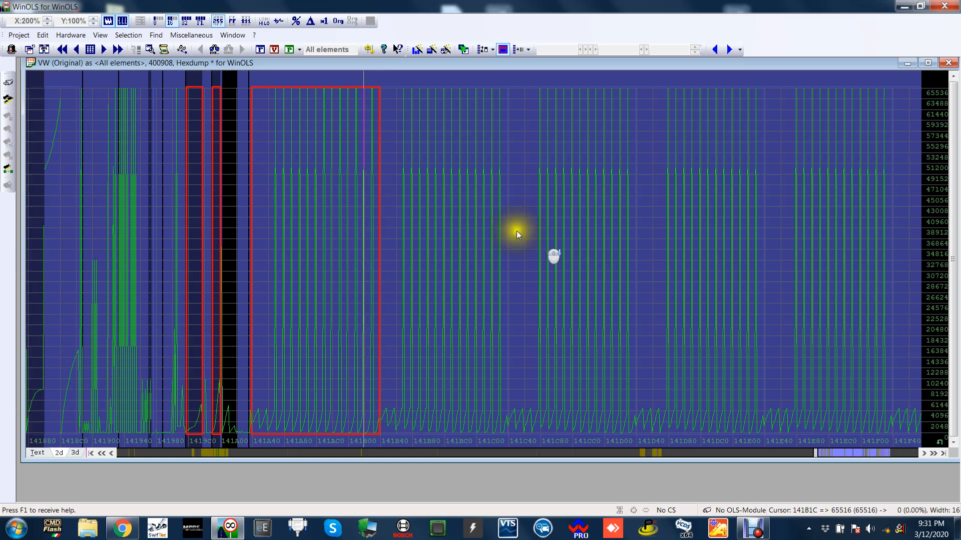
{"action": "scroll", "coordinate": [521, 231], "scroll_direction": "up", "scroll_amount": 2}
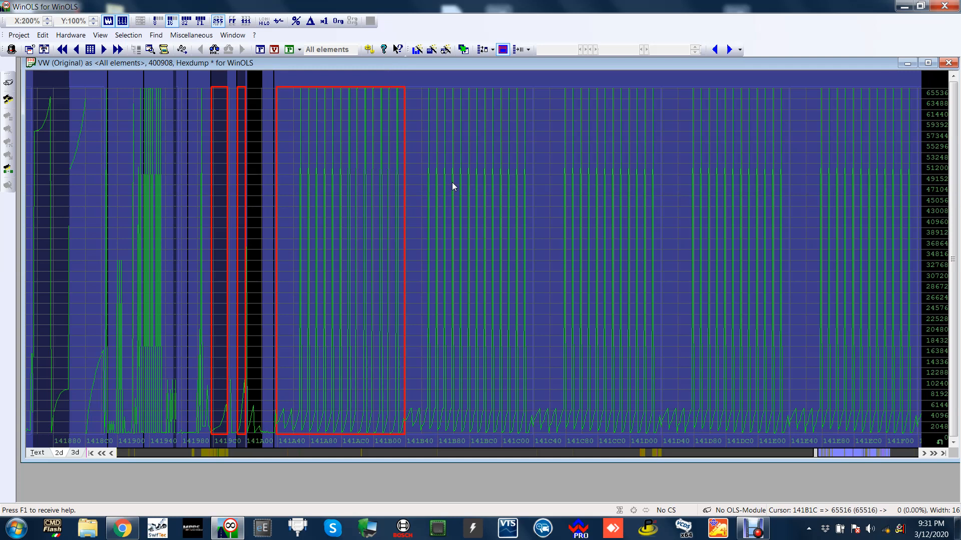
{"action": "scroll", "coordinate": [452, 183], "scroll_direction": "down", "scroll_amount": 2}
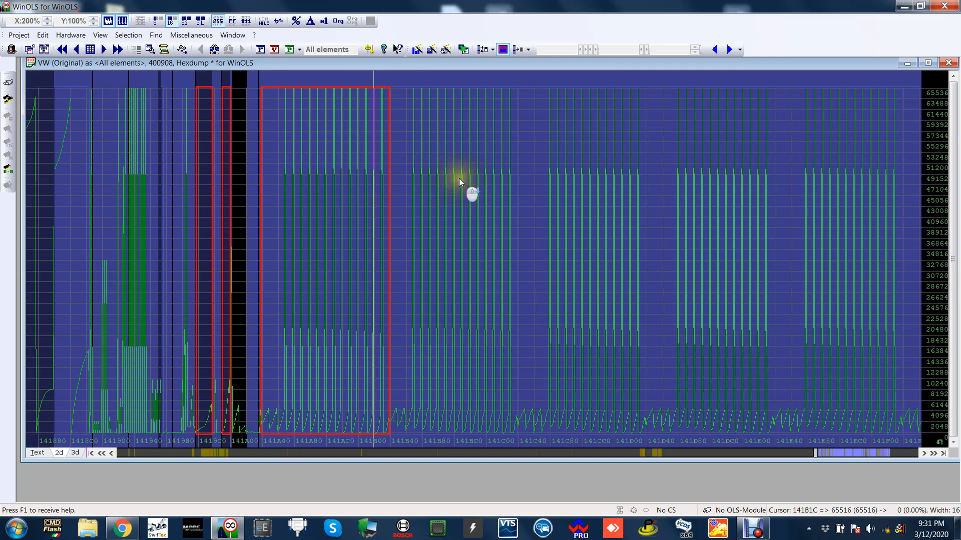
{"action": "mouse_move", "coordinate": [462, 173]}
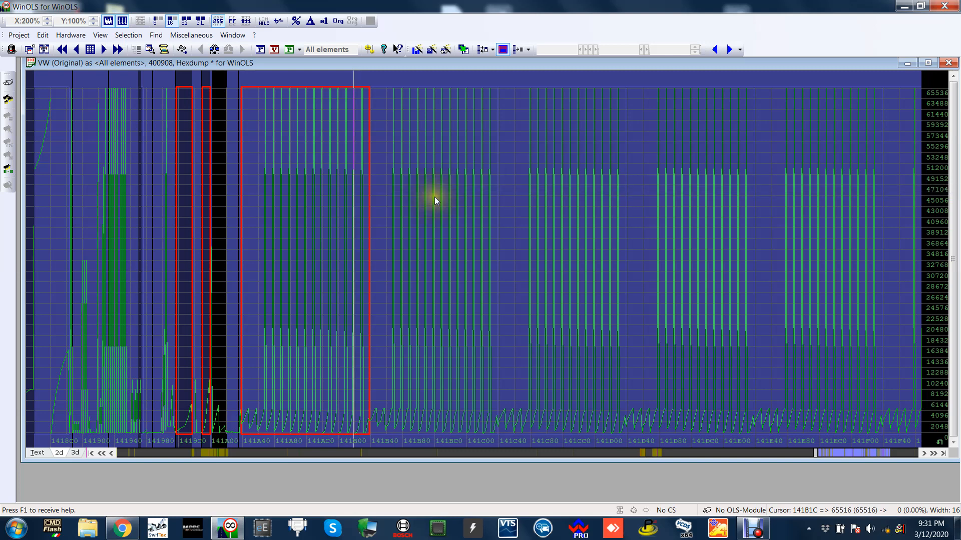
{"action": "scroll", "coordinate": [434, 197], "scroll_direction": "down", "scroll_amount": 2}
{"action": "scroll", "coordinate": [493, 278], "scroll_direction": "down", "scroll_amount": 1}
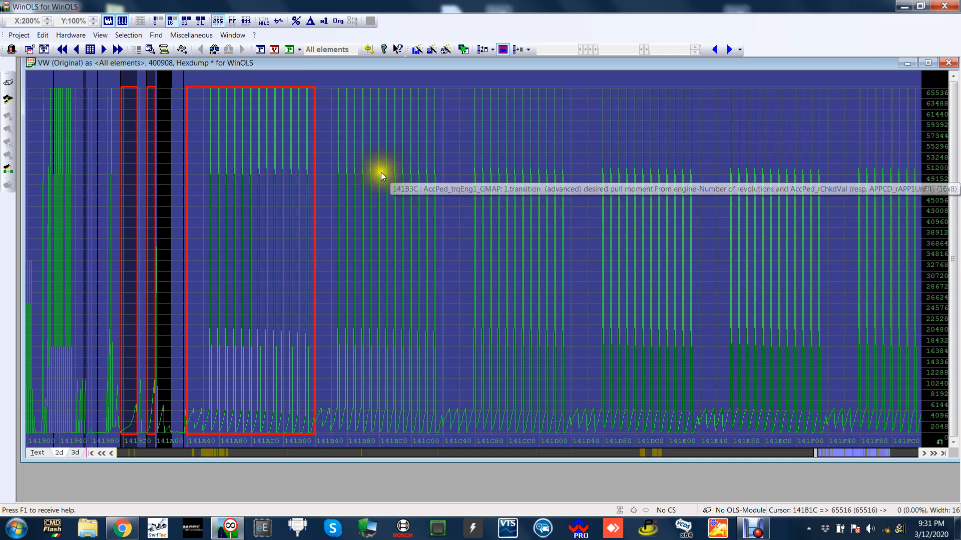
{"action": "double_click", "coordinate": [290, 167]}
{"action": "left_click_drag", "start_coordinate": [514, 94], "coordinate": [402, 112]}
{"action": "left_click_drag", "start_coordinate": [604, 349], "coordinate": [639, 364]}
{"action": "left_click_drag", "start_coordinate": [386, 119], "coordinate": [445, 94]}
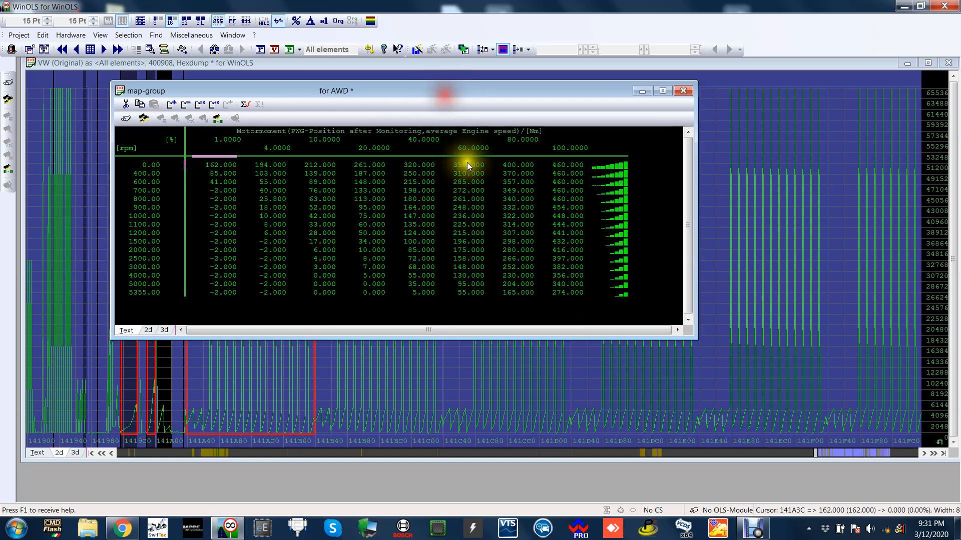
Review the engine torque values by pedal position and engine speed in the AWD map, and close its table.
{"action": "left_click_drag", "start_coordinate": [575, 88], "coordinate": [632, 132]}
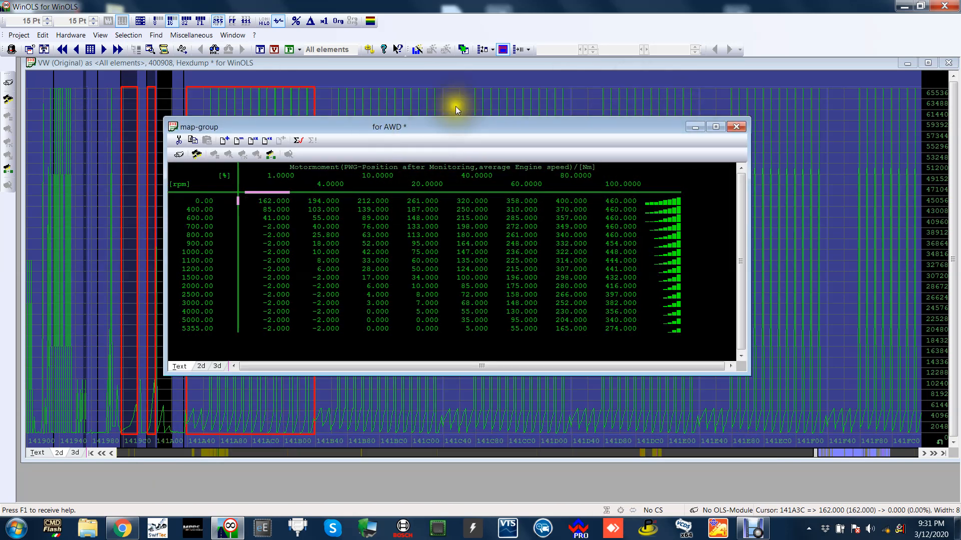
{"action": "left_click_drag", "start_coordinate": [482, 121], "coordinate": [486, 188]}
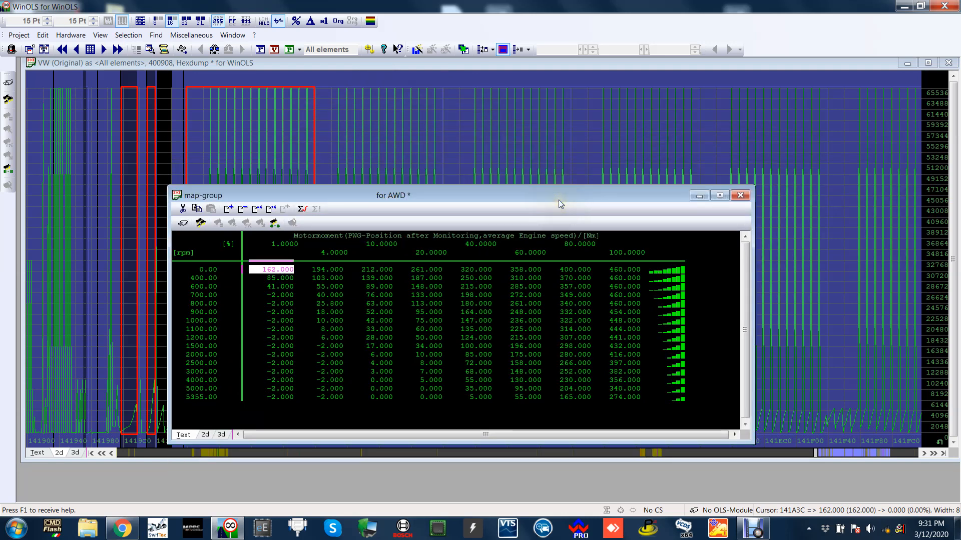
{"action": "left_click_drag", "start_coordinate": [559, 200], "coordinate": [559, 191]}
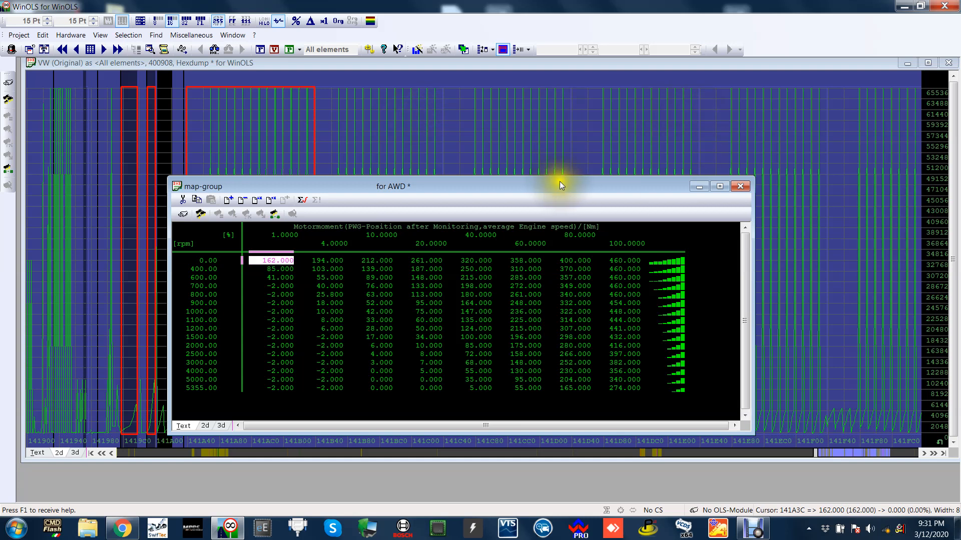
{"action": "left_click_drag", "start_coordinate": [561, 182], "coordinate": [612, 184]}
{"action": "left_click_drag", "start_coordinate": [737, 190], "coordinate": [702, 119]}
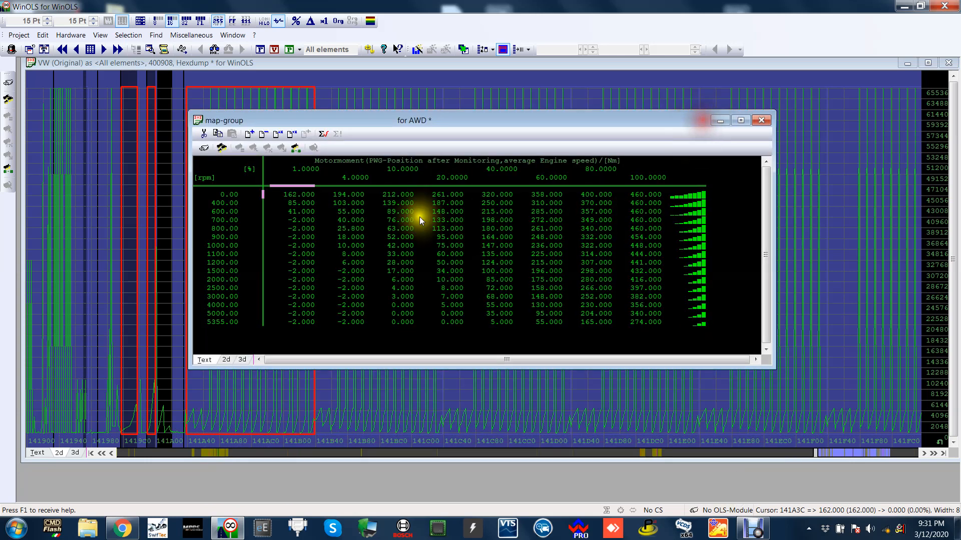
{"action": "left_click_drag", "start_coordinate": [518, 121], "coordinate": [502, 161]}
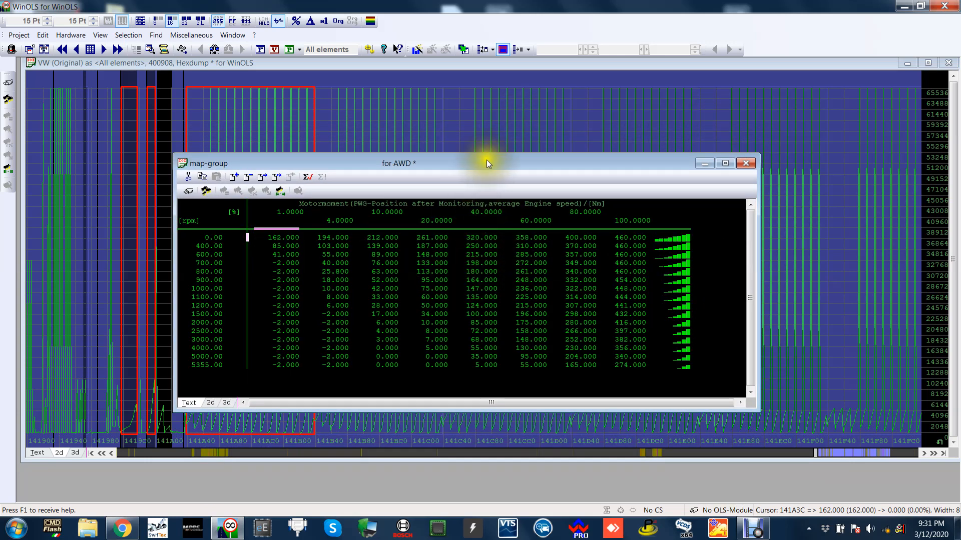
{"action": "left_click_drag", "start_coordinate": [487, 161], "coordinate": [508, 166]}
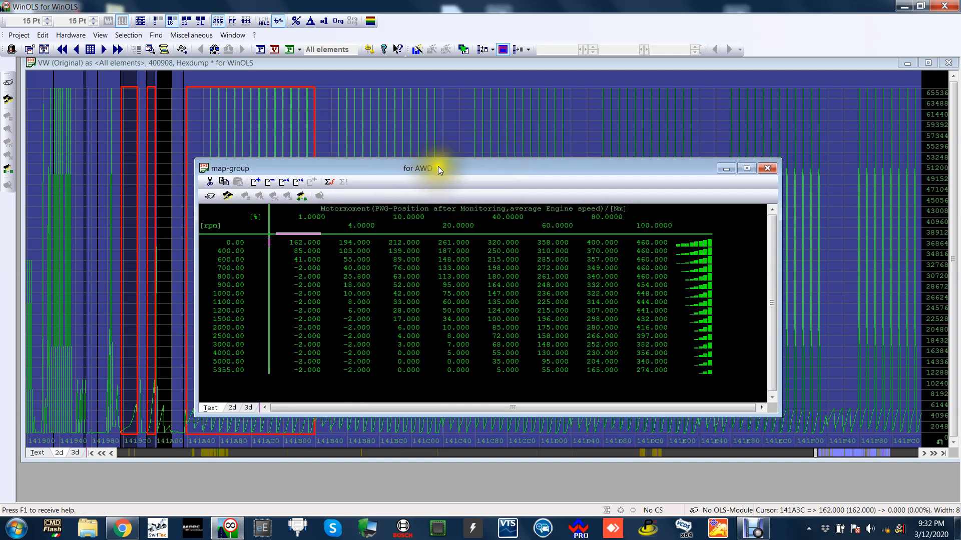
{"action": "left_click_drag", "start_coordinate": [439, 170], "coordinate": [416, 169]}
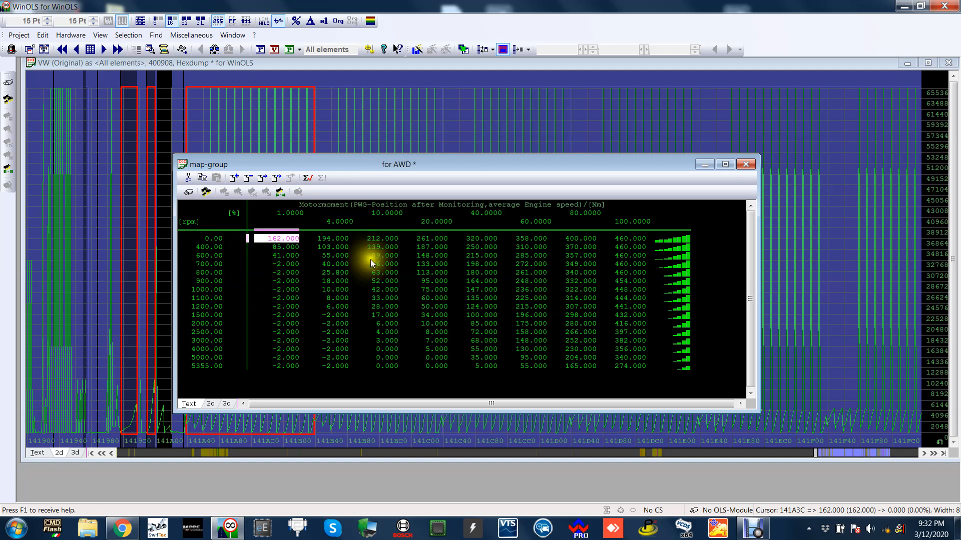
{"action": "left_click_drag", "start_coordinate": [617, 164], "coordinate": [572, 140]}
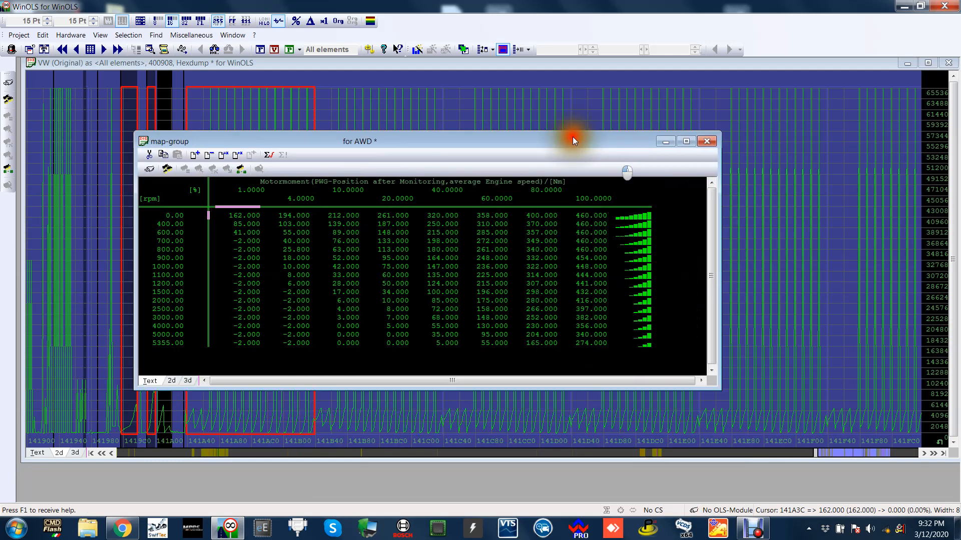
{"action": "left_click", "coordinate": [707, 141]}
Open the 3.transition desired pull moment map (AccPed_trqEng3_GMAP) at address 141D3C and move its table clear for reading.
{"action": "mouse_move", "coordinate": [358, 140]}
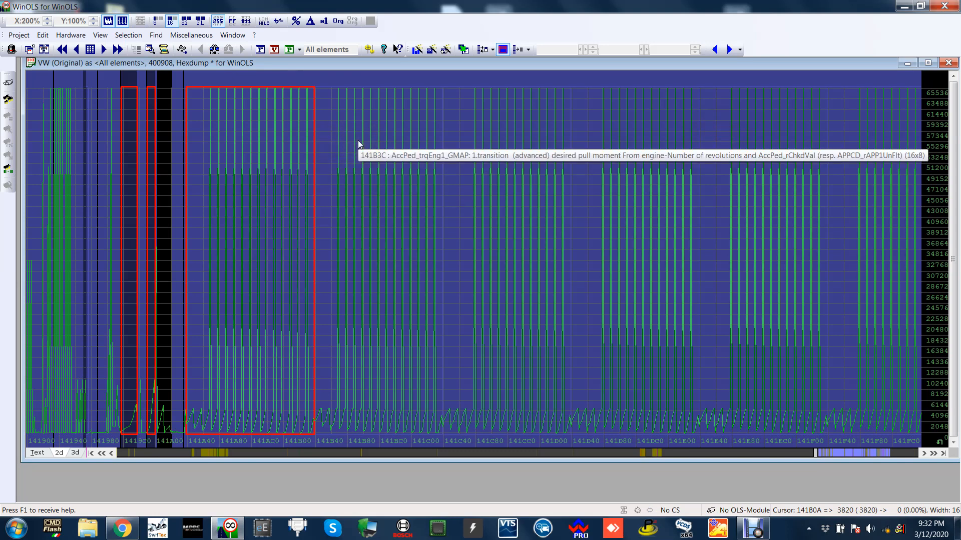
{"action": "left_click", "coordinate": [367, 143]}
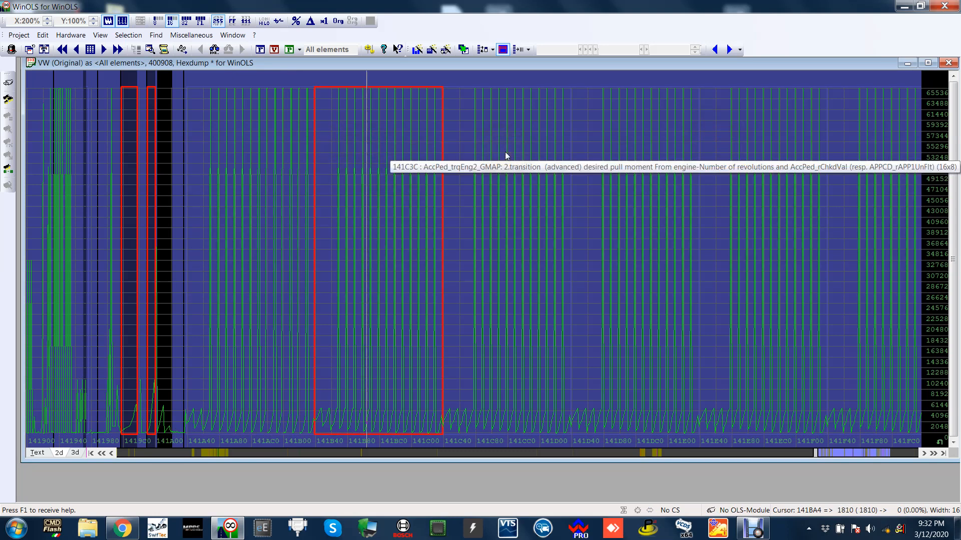
{"action": "double_click", "coordinate": [625, 154]}
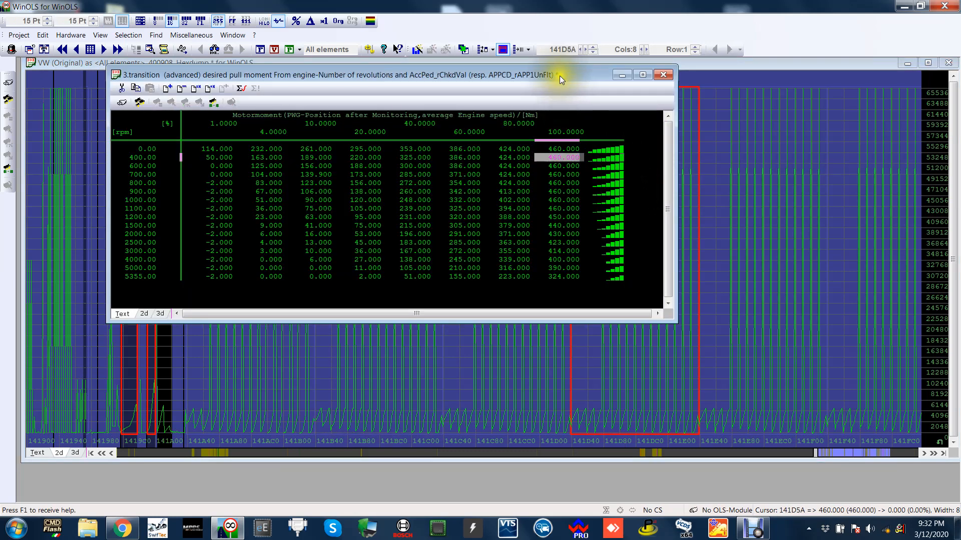
{"action": "left_click_drag", "start_coordinate": [560, 77], "coordinate": [575, 110]}
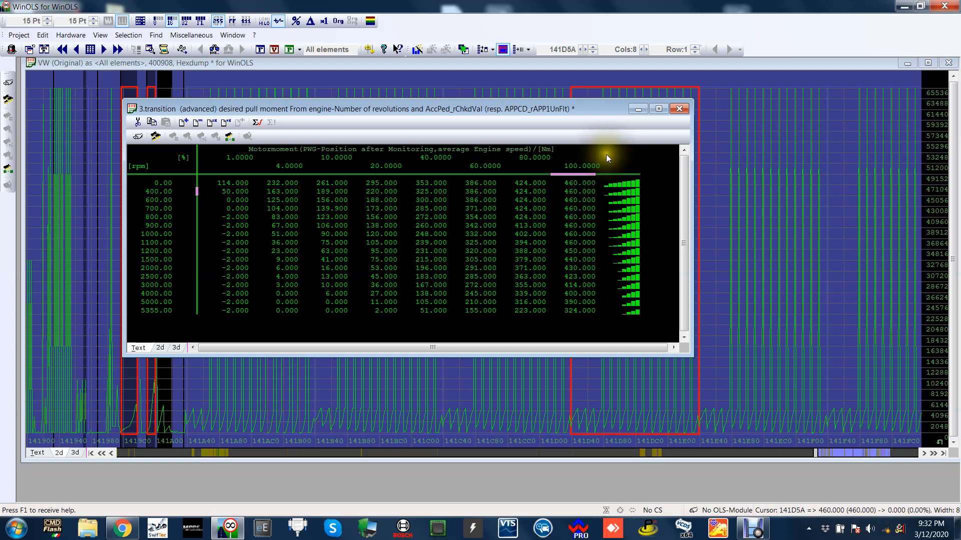
{"action": "left_click_drag", "start_coordinate": [596, 109], "coordinate": [635, 169]}
Inspect the 3.transition map's torque at 1100 rpm and 100% pedal, and highlight the pedal axis from 1% to 100%.
{"action": "left_click", "coordinate": [619, 296]}
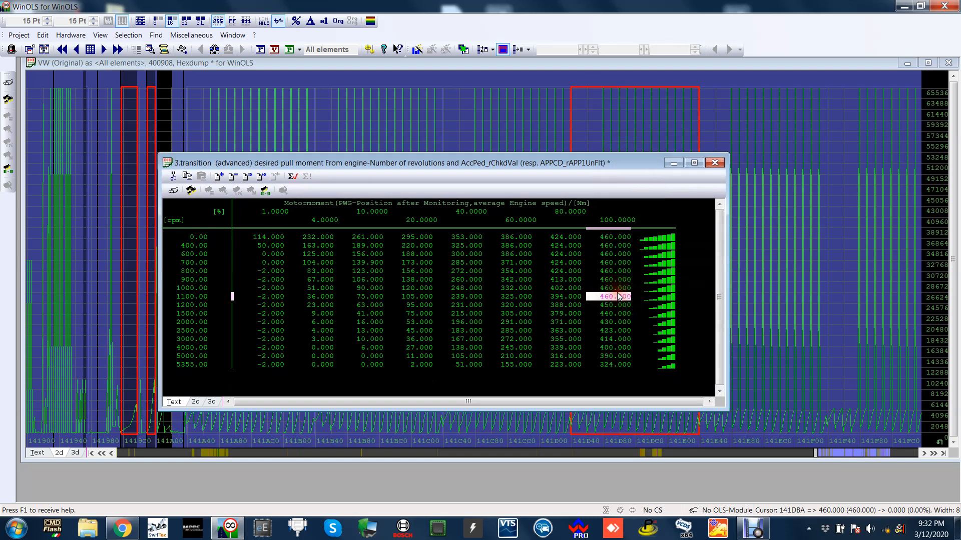
{"action": "left_click_drag", "start_coordinate": [572, 162], "coordinate": [620, 135]}
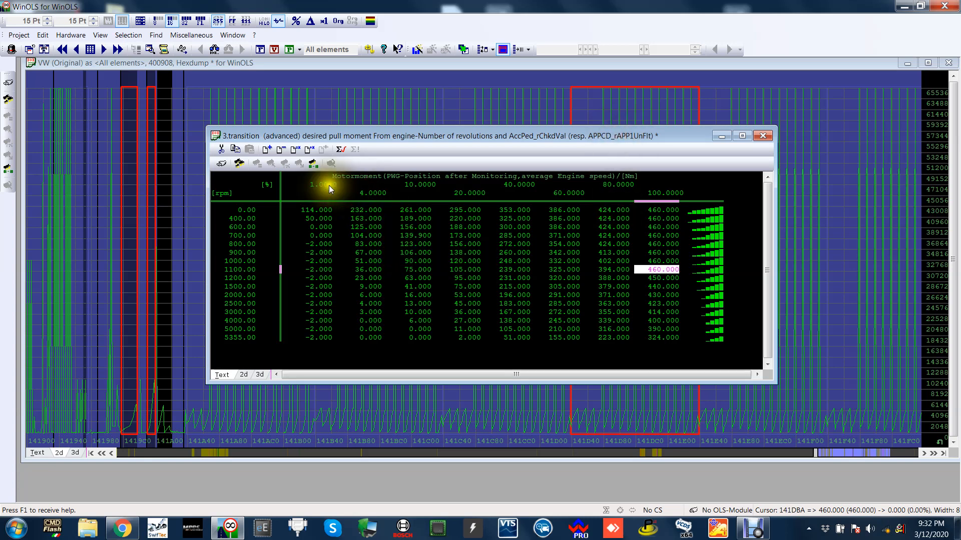
{"action": "left_click_drag", "start_coordinate": [329, 186], "coordinate": [657, 189]}
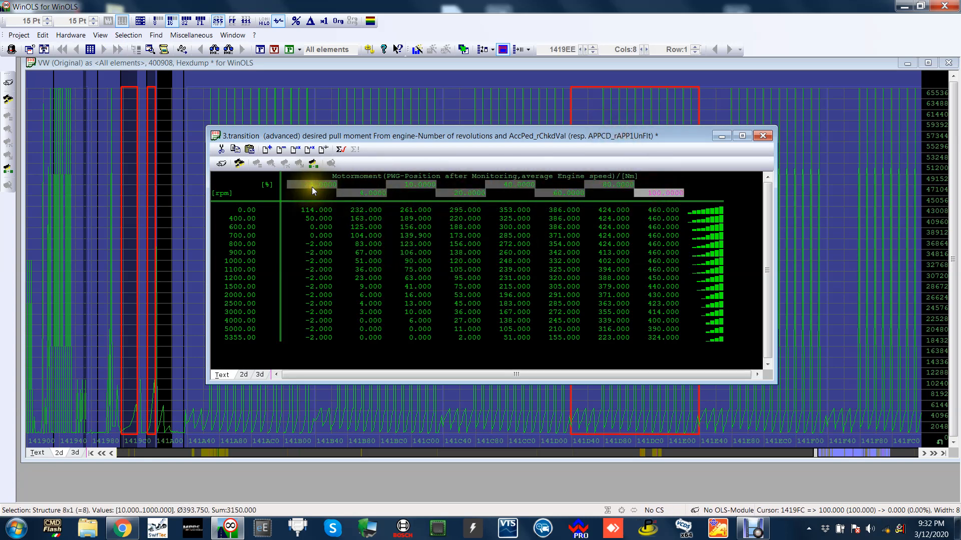
{"action": "left_click", "coordinate": [572, 207]}
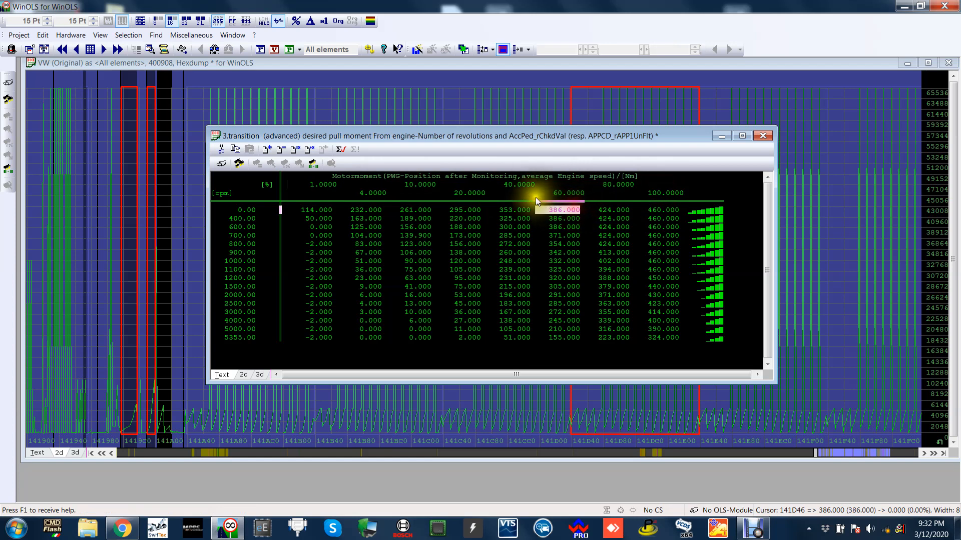
Inspect the 3.transition map's torque at 600 rpm and 60% pedal, along with the 40% and 60% pedal axis points.
{"action": "left_click", "coordinate": [567, 193]}
{"action": "left_click", "coordinate": [541, 228]}
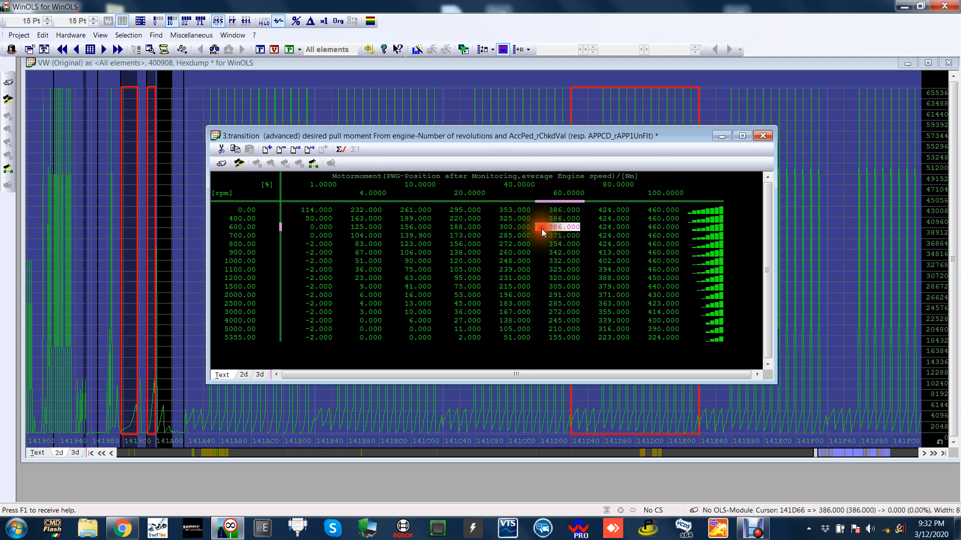
{"action": "left_click", "coordinate": [532, 183]}
{"action": "left_click", "coordinate": [570, 189]}
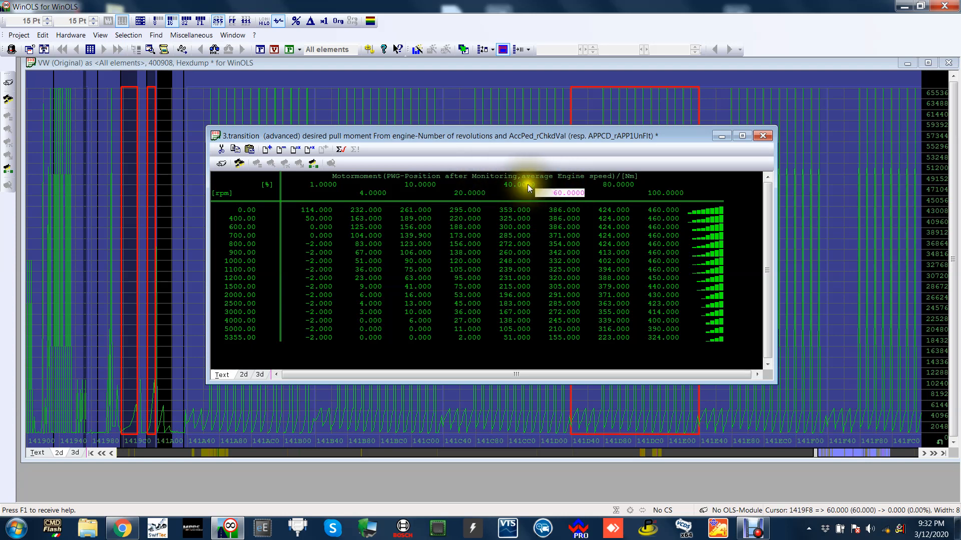
Walk through the pedal axis points of the 3.transition map from 100% down to 1%.
{"action": "left_click", "coordinate": [662, 190]}
{"action": "left_click", "coordinate": [620, 189]}
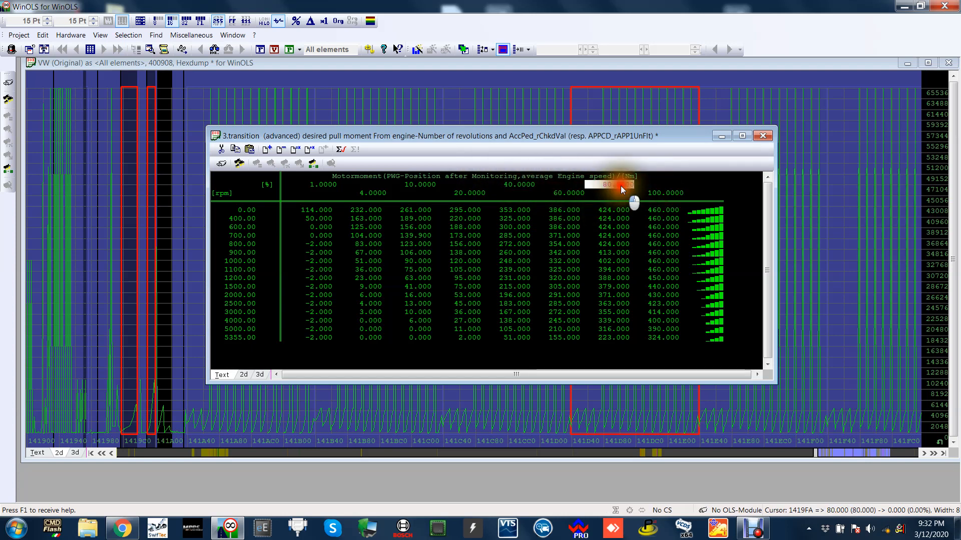
{"action": "left_click", "coordinate": [572, 190]}
{"action": "left_click", "coordinate": [525, 191]}
{"action": "left_click", "coordinate": [473, 190]}
{"action": "left_click", "coordinate": [419, 191]}
{"action": "left_click", "coordinate": [376, 193]}
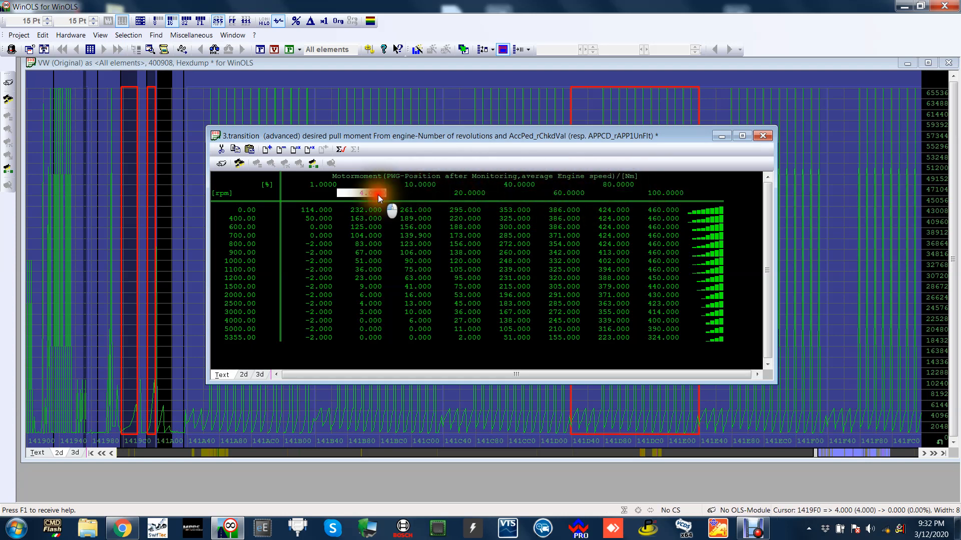
{"action": "left_click", "coordinate": [315, 188]}
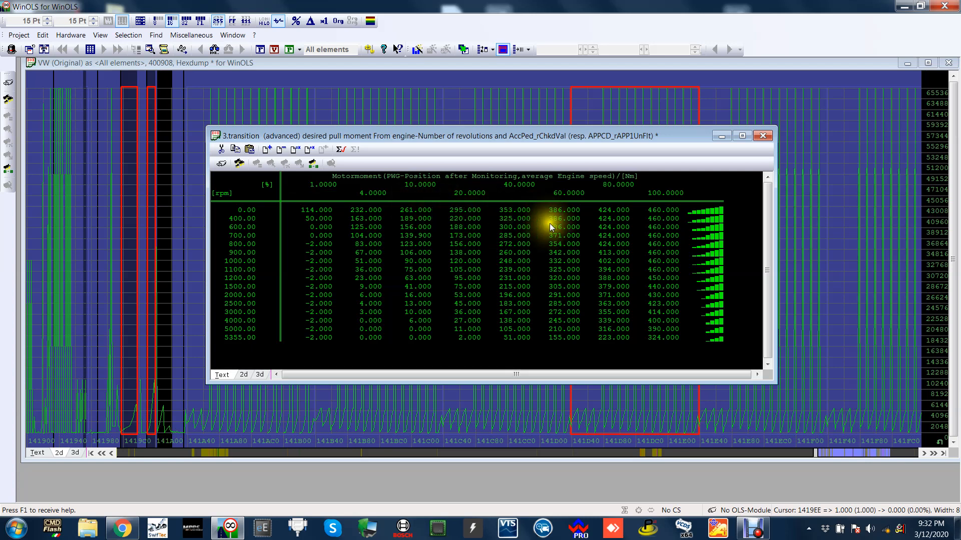
Shrink the 3.transition map's table window slightly and reposition it over the hexdump.
{"action": "left_click_drag", "start_coordinate": [576, 135], "coordinate": [551, 104]}
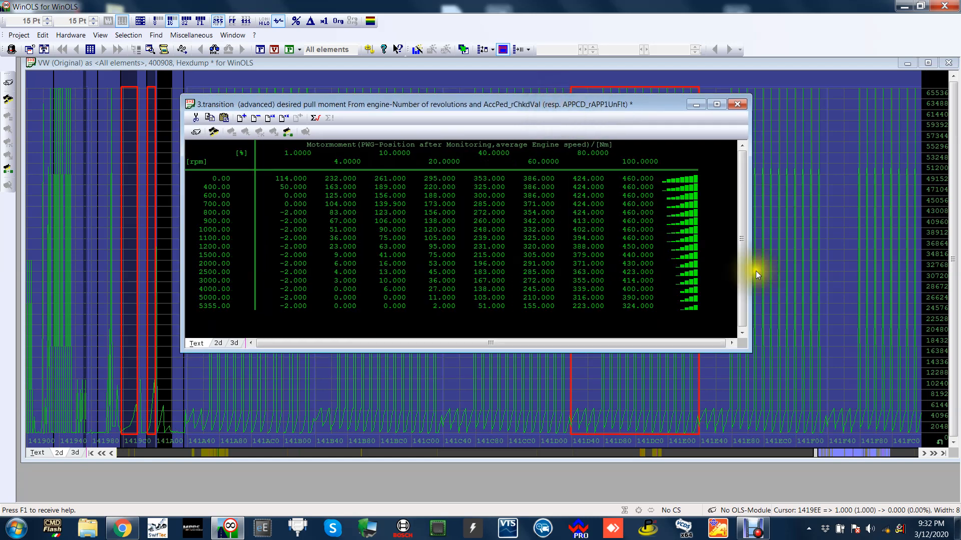
{"action": "left_click_drag", "start_coordinate": [749, 350], "coordinate": [736, 341]}
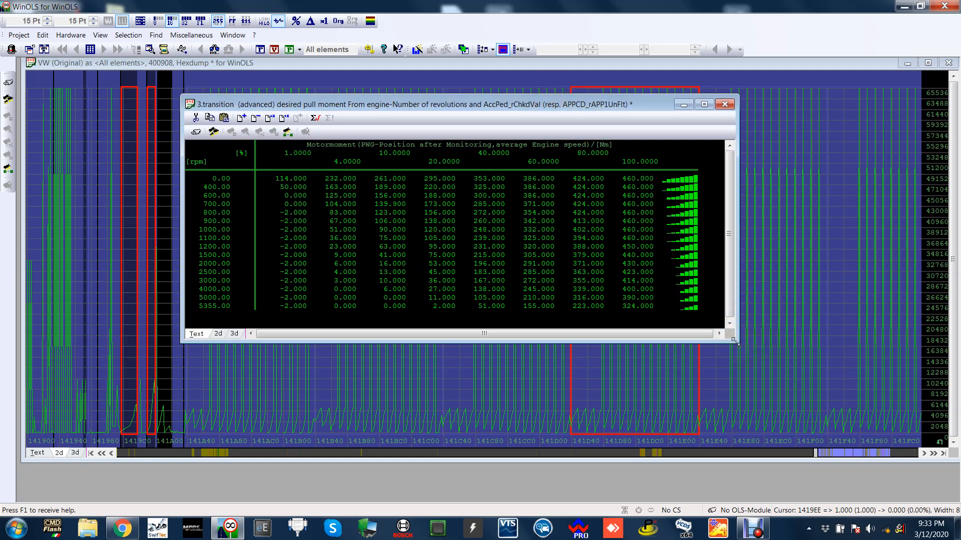
{"action": "left_click_drag", "start_coordinate": [640, 103], "coordinate": [680, 106]}
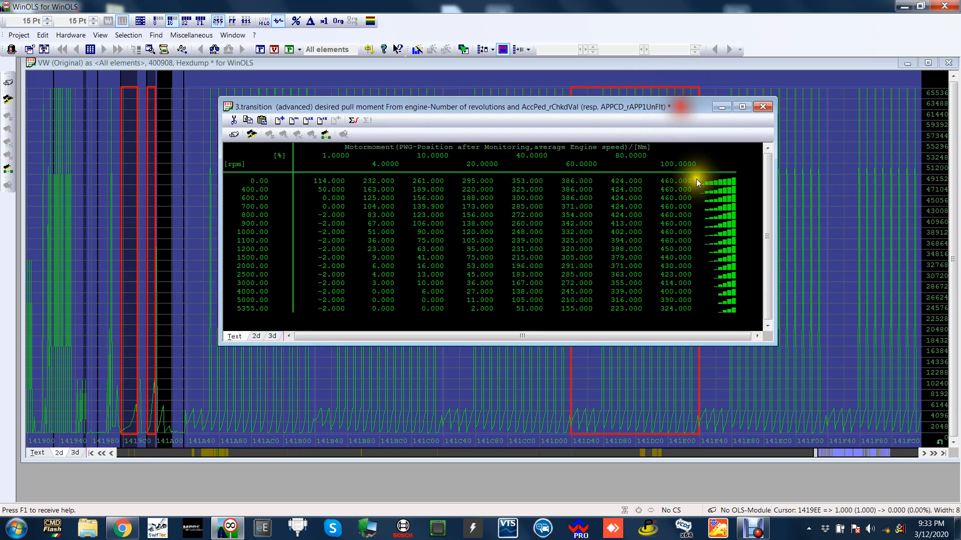
Review the engine speed axis of the 3.transition map from 0 to 5355 rpm.
{"action": "left_click_drag", "start_coordinate": [256, 181], "coordinate": [274, 315]}
{"action": "left_click", "coordinate": [274, 315]}
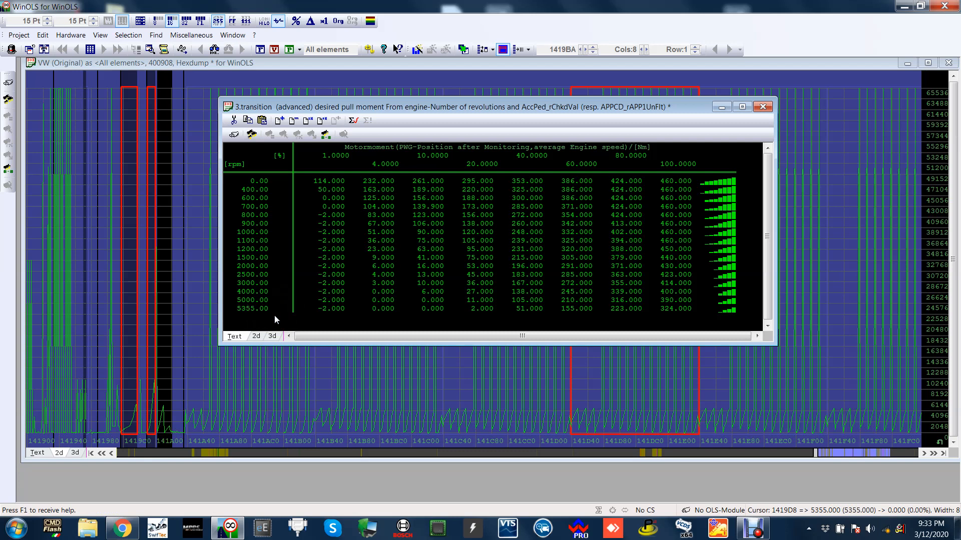
{"action": "left_click_drag", "start_coordinate": [498, 113], "coordinate": [479, 139]}
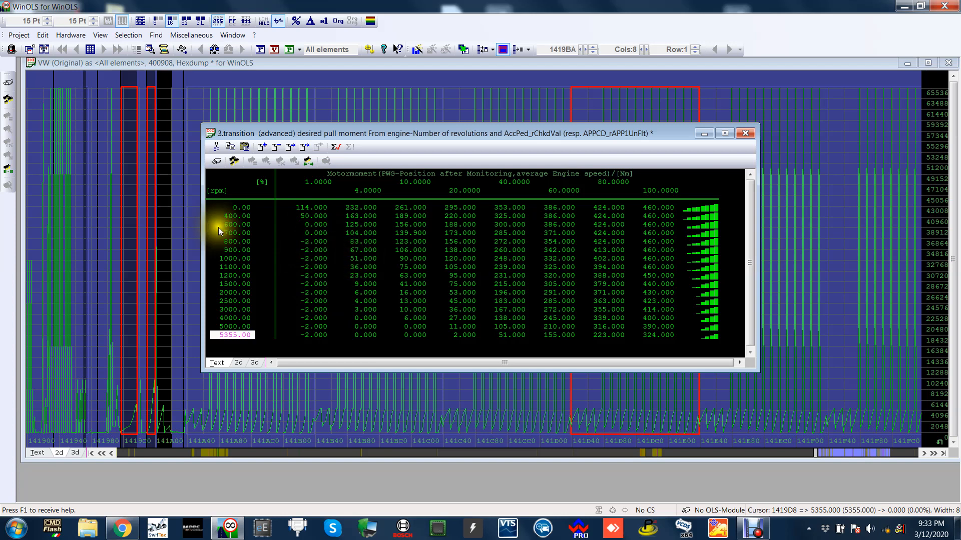
{"action": "left_click_drag", "start_coordinate": [232, 223], "coordinate": [237, 302]}
Relate engine speed and pedal axis points to requested torque, checking 1500 rpm at 20% pedal and 1100 rpm at 80% pedal.
{"action": "left_click", "coordinate": [435, 283]}
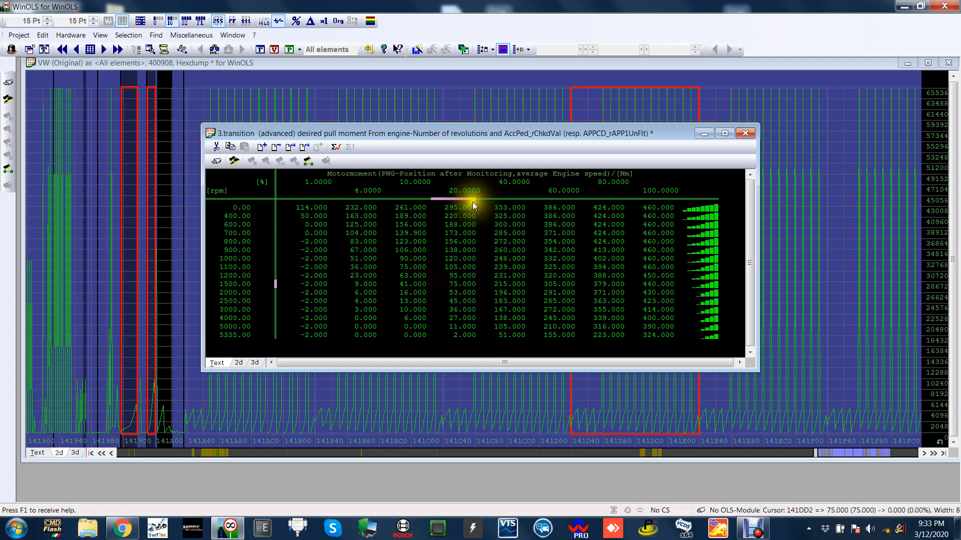
{"action": "left_click", "coordinate": [235, 259]}
{"action": "left_click", "coordinate": [235, 302]}
{"action": "left_click", "coordinate": [244, 275]}
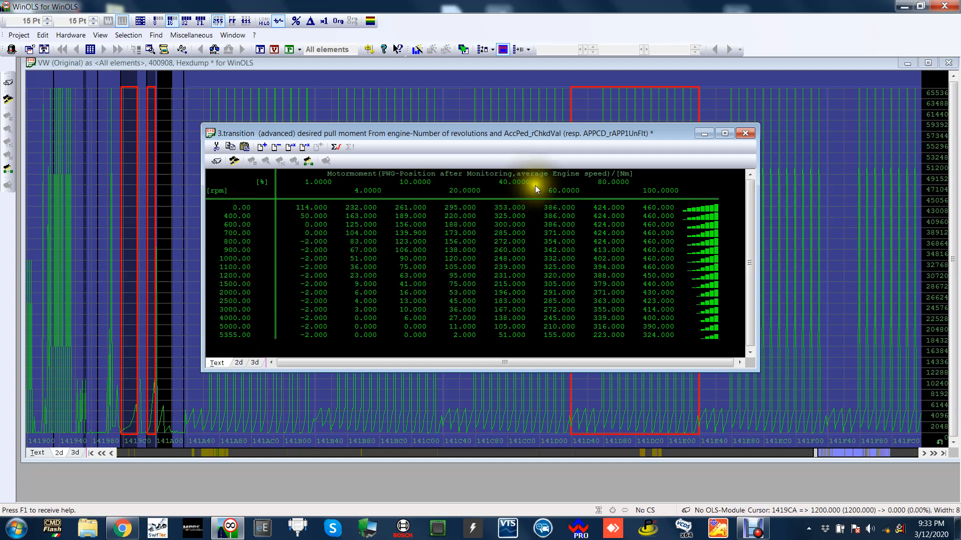
{"action": "left_click", "coordinate": [605, 183]}
{"action": "left_click", "coordinate": [653, 190]}
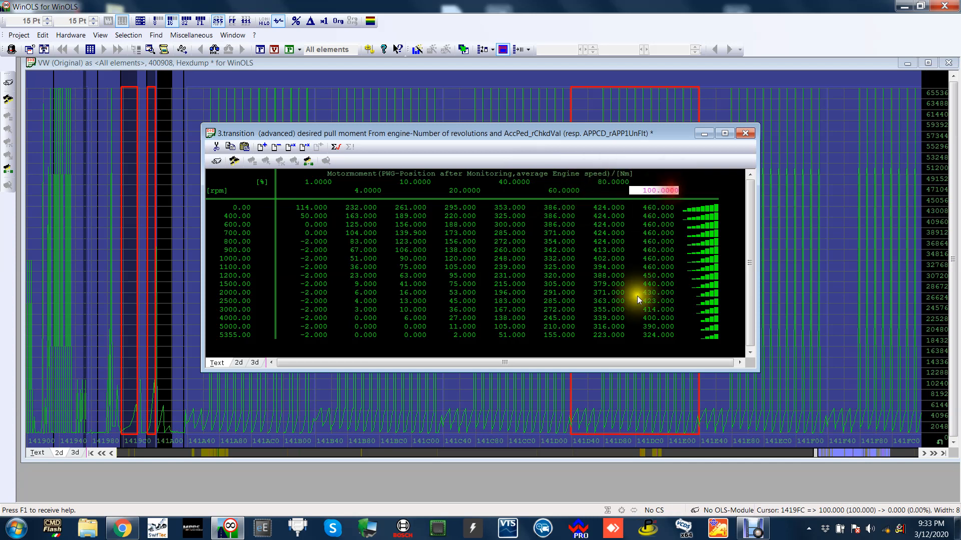
{"action": "left_click", "coordinate": [608, 265]}
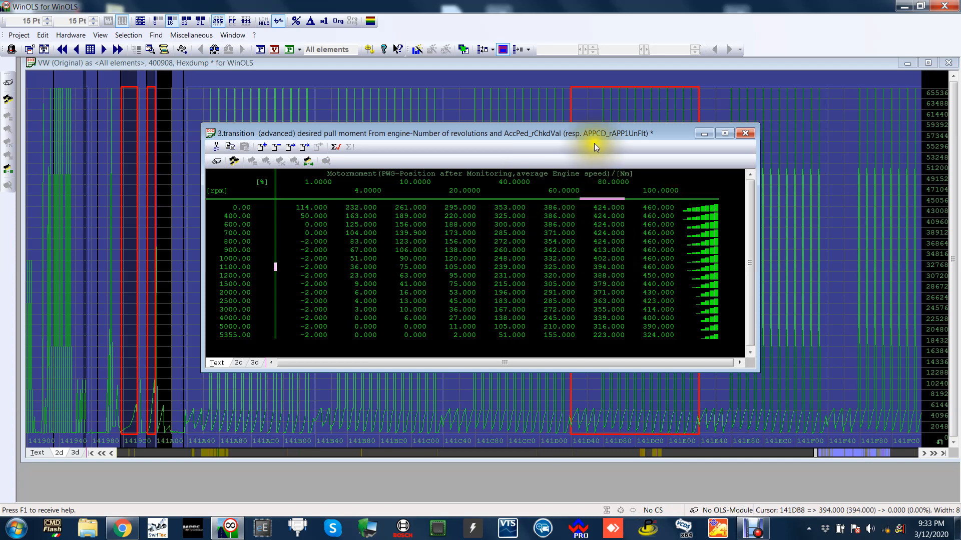
{"action": "left_click_drag", "start_coordinate": [593, 133], "coordinate": [548, 120]}
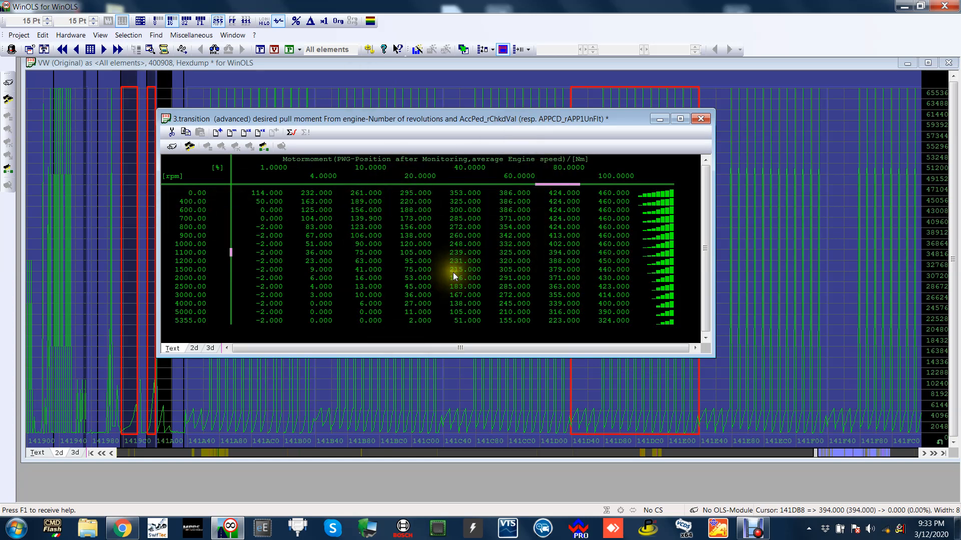
{"action": "left_click_drag", "start_coordinate": [462, 120], "coordinate": [456, 95]}
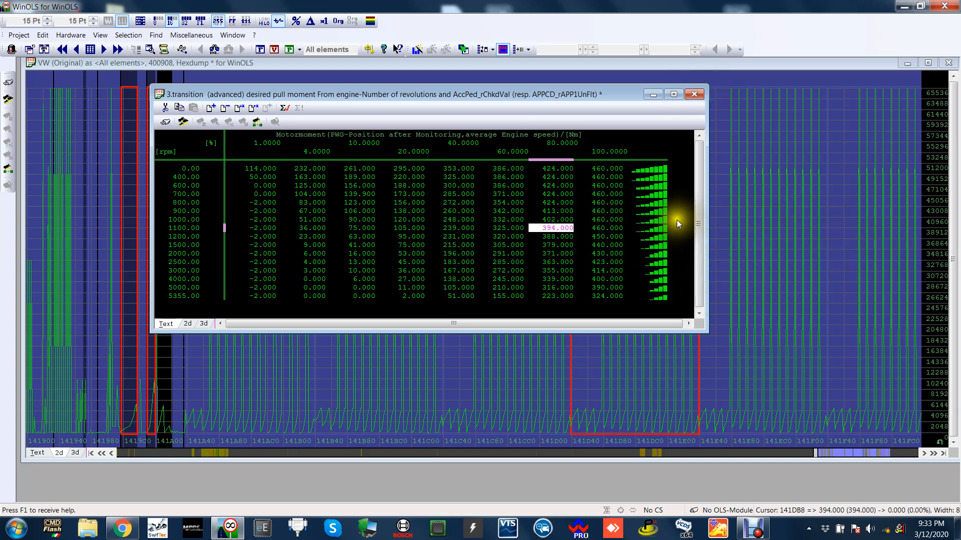
{"action": "left_click_drag", "start_coordinate": [377, 95], "coordinate": [414, 128]}
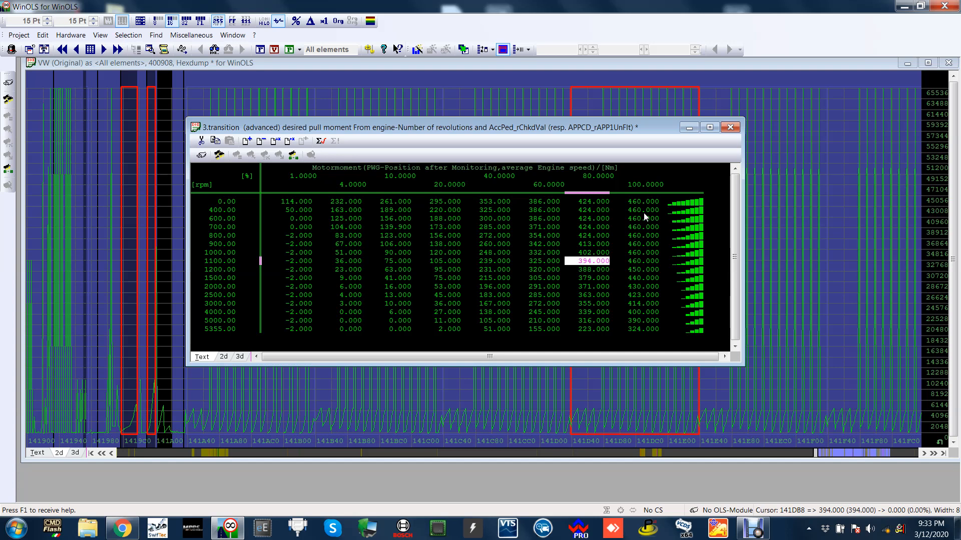
{"action": "left_click_drag", "start_coordinate": [631, 131], "coordinate": [562, 113]}
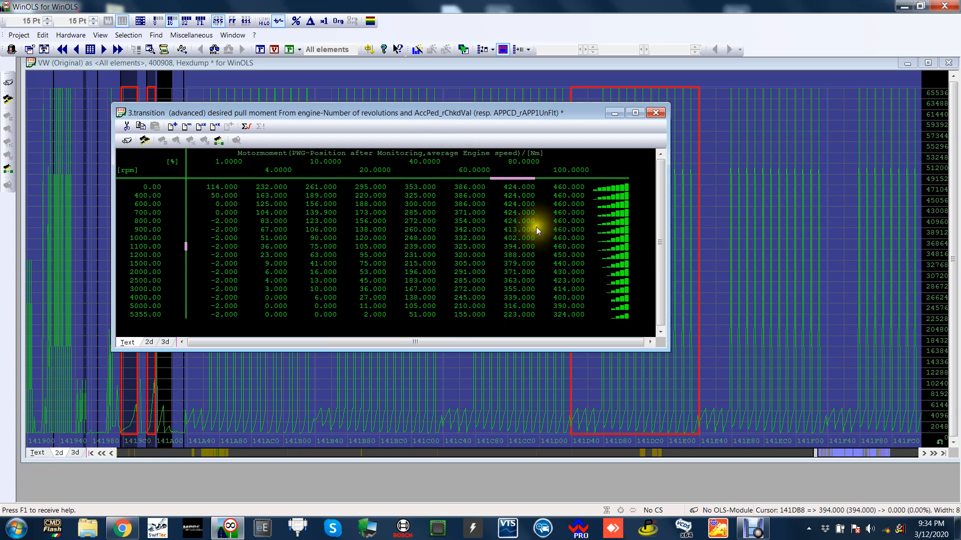
Compare the requested torque at 1200 rpm for 60%, 80% and 100% pedal, and at 1100 rpm for 80% pedal.
{"action": "left_click", "coordinate": [533, 280]}
{"action": "left_click", "coordinate": [531, 252]}
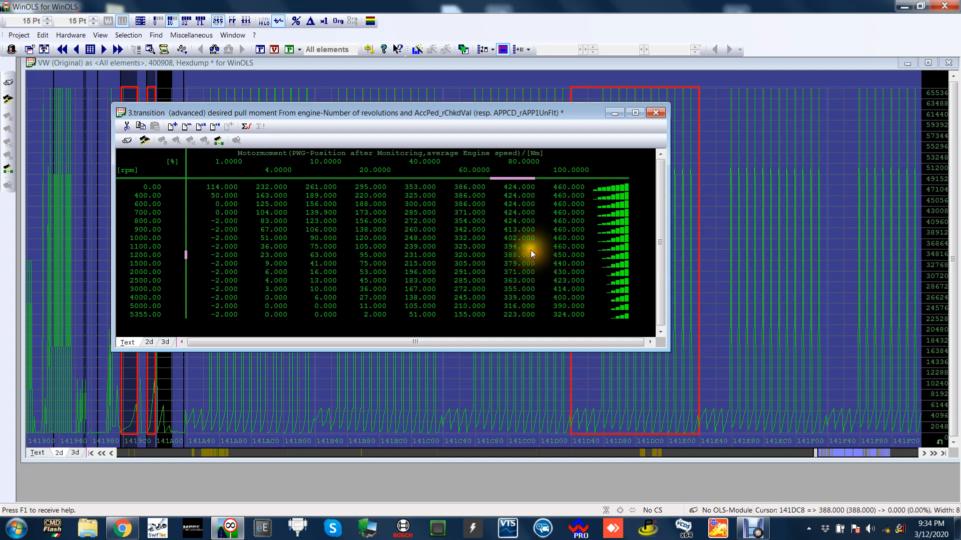
{"action": "left_click", "coordinate": [530, 248]}
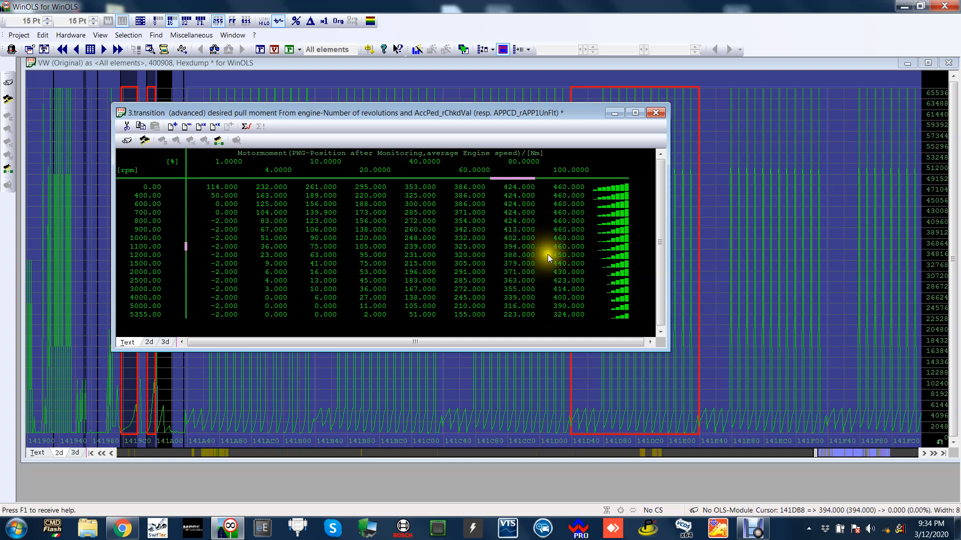
{"action": "left_click", "coordinate": [565, 254]}
{"action": "left_click", "coordinate": [448, 253]}
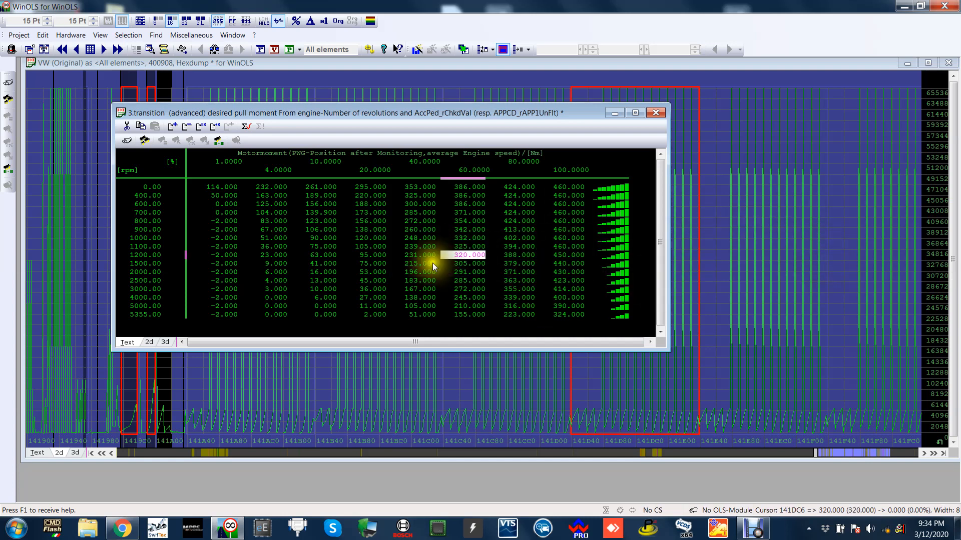
{"action": "left_click_drag", "start_coordinate": [509, 110], "coordinate": [523, 100]}
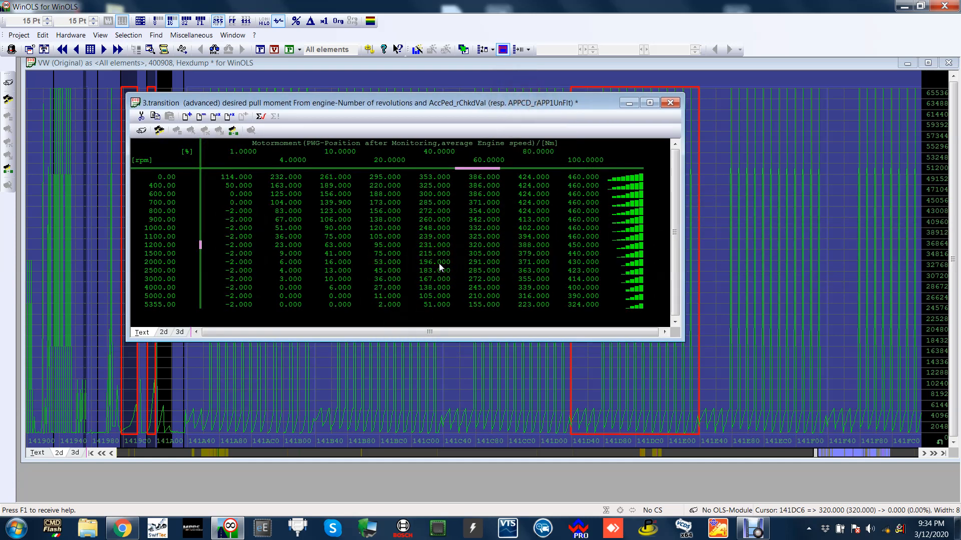
{"action": "left_click", "coordinate": [582, 257]}
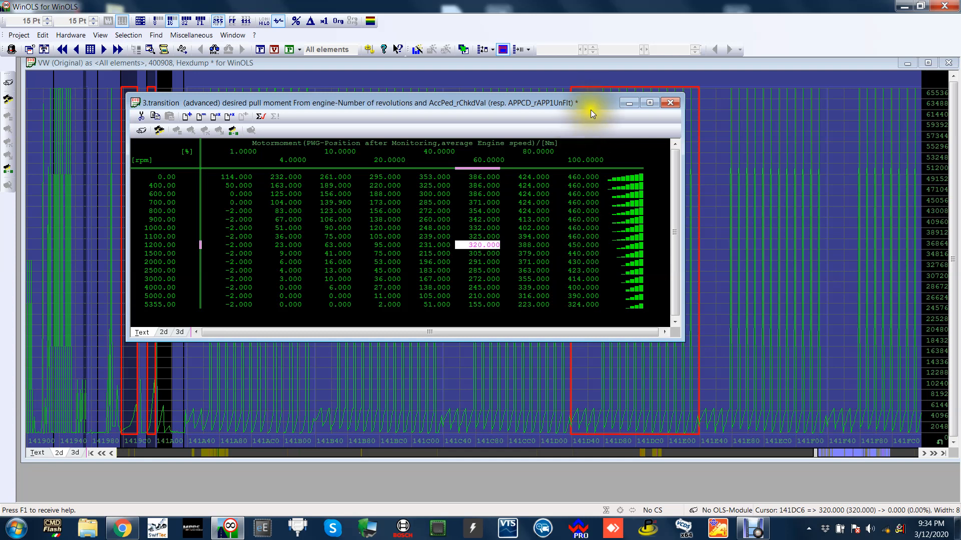
{"action": "left_click_drag", "start_coordinate": [591, 109], "coordinate": [593, 124]}
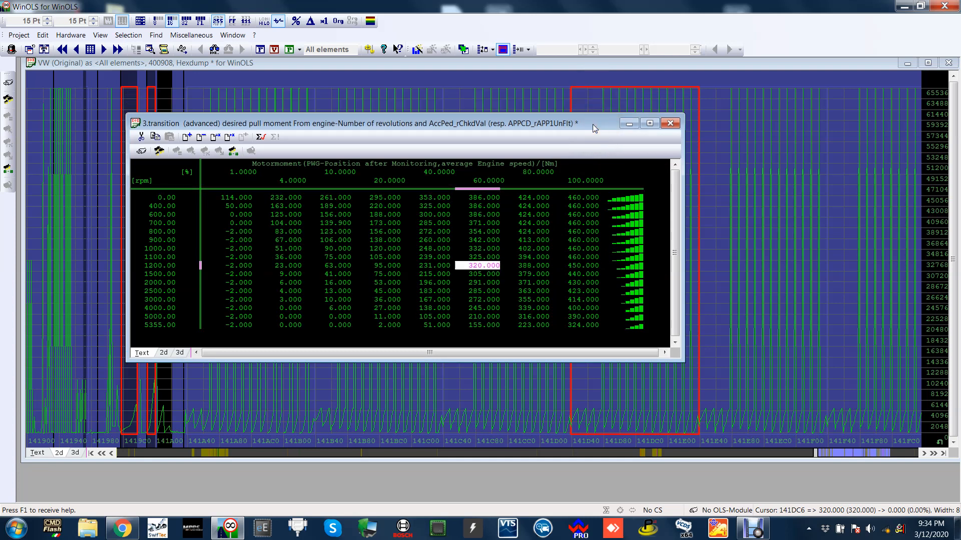
{"action": "left_click_drag", "start_coordinate": [593, 125], "coordinate": [583, 115]}
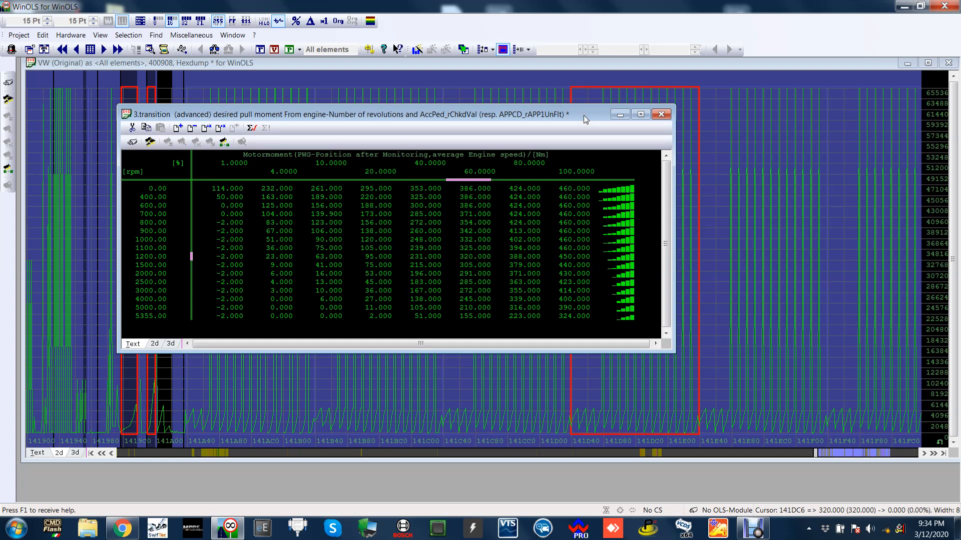
{"action": "left_click_drag", "start_coordinate": [583, 115], "coordinate": [537, 93]}
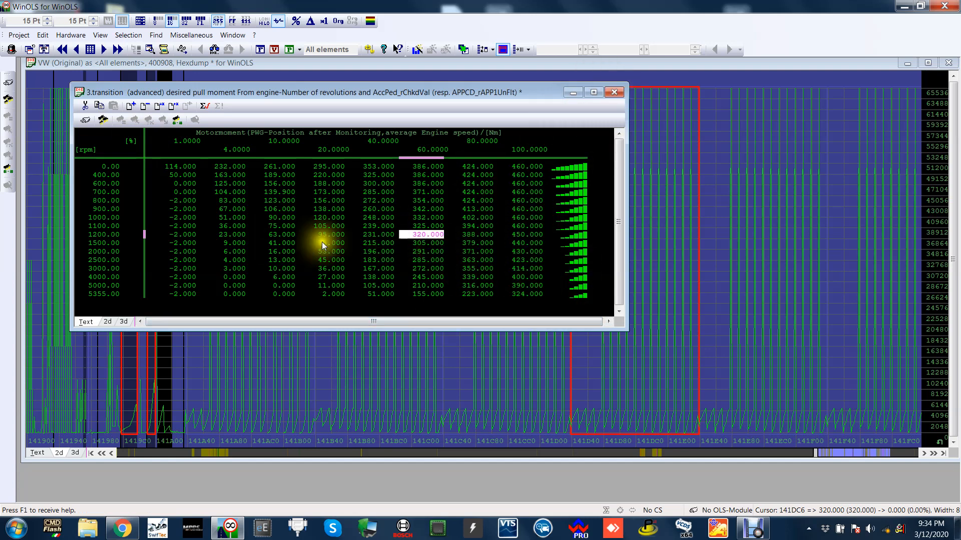
Examine the 1500 and 3000 rpm axis points and follow the 100% pedal torque column from 1200 to 5000 rpm.
{"action": "left_click", "coordinate": [114, 244]}
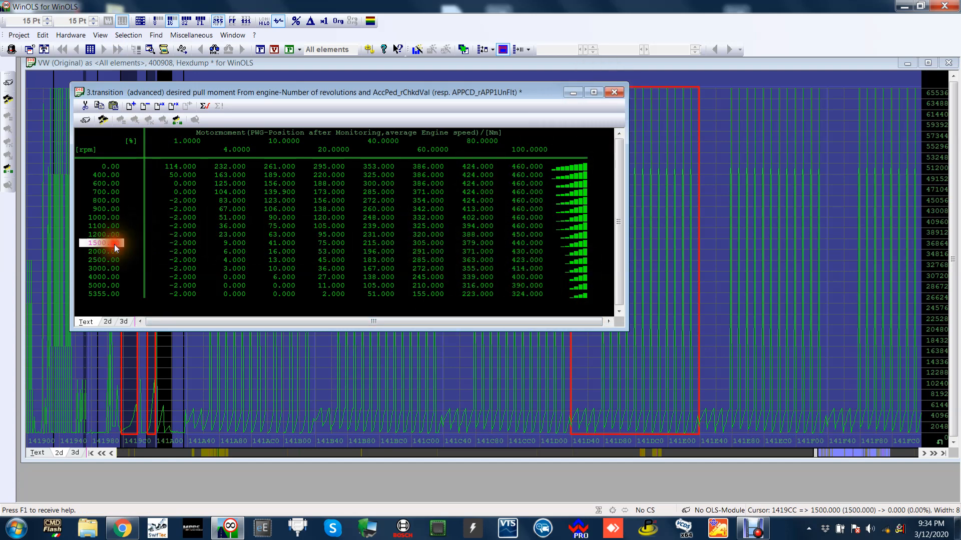
{"action": "left_click", "coordinate": [111, 270]}
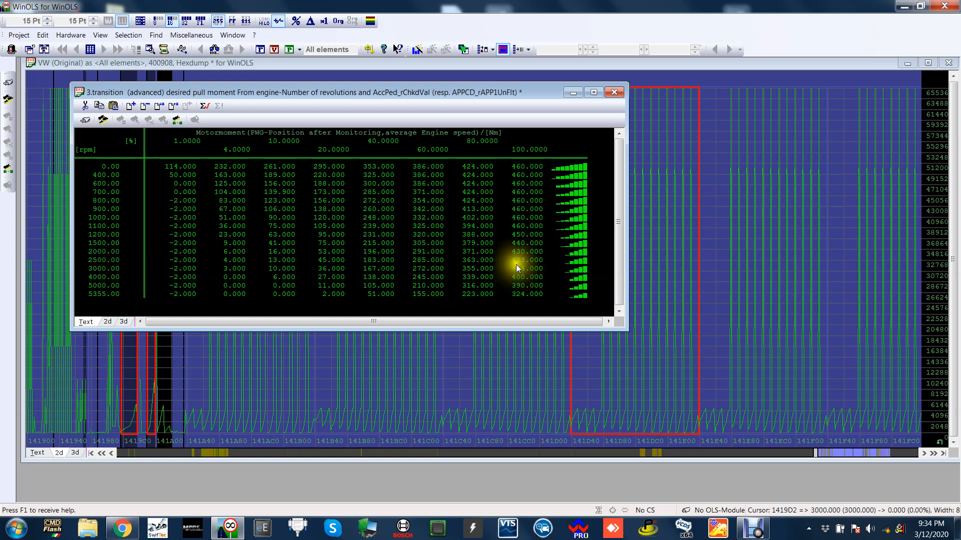
{"action": "left_click", "coordinate": [524, 233]}
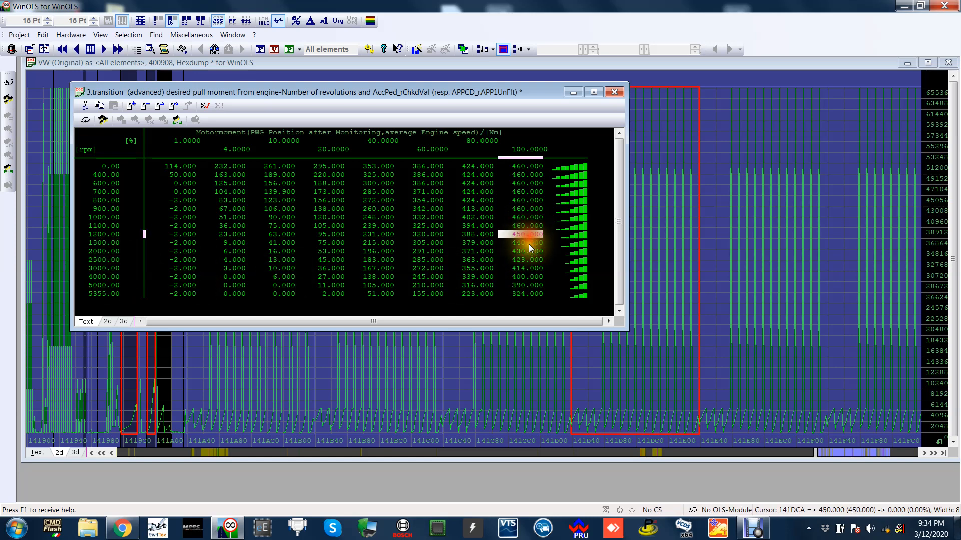
{"action": "left_click", "coordinate": [529, 245]}
{"action": "left_click", "coordinate": [535, 255]}
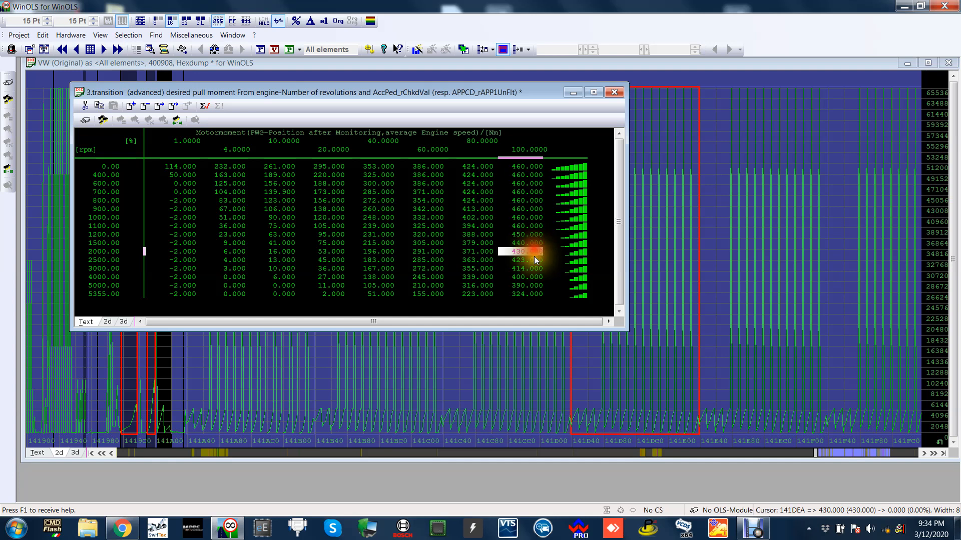
{"action": "left_click", "coordinate": [534, 258]}
{"action": "left_click", "coordinate": [533, 269]}
{"action": "left_click", "coordinate": [531, 277]}
{"action": "left_click", "coordinate": [531, 285]}
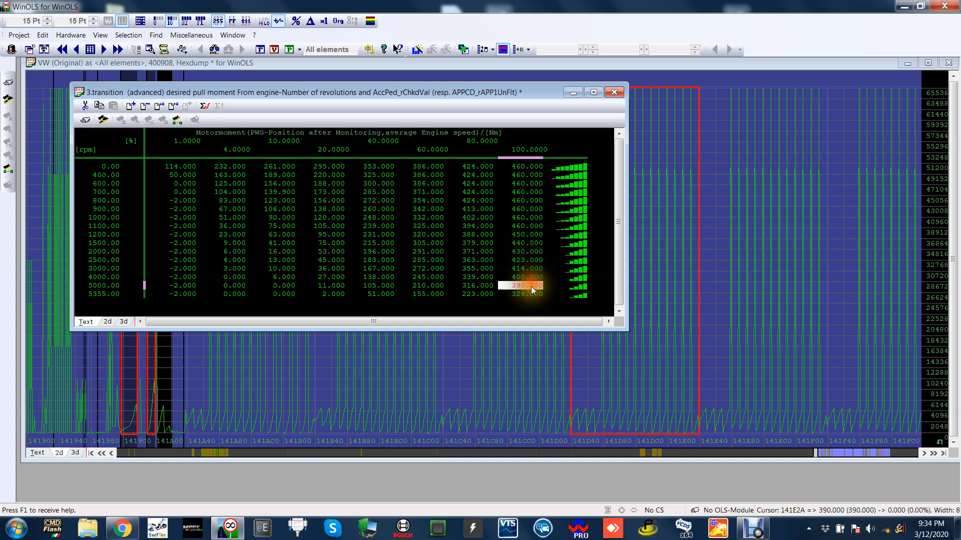
Highlight the 100% pedal torque from 0 to 1100 rpm, and the torque cells stepping diagonally from low pedal to 100% pedal at 5355 rpm.
{"action": "left_click_drag", "start_coordinate": [531, 167], "coordinate": [528, 226]}
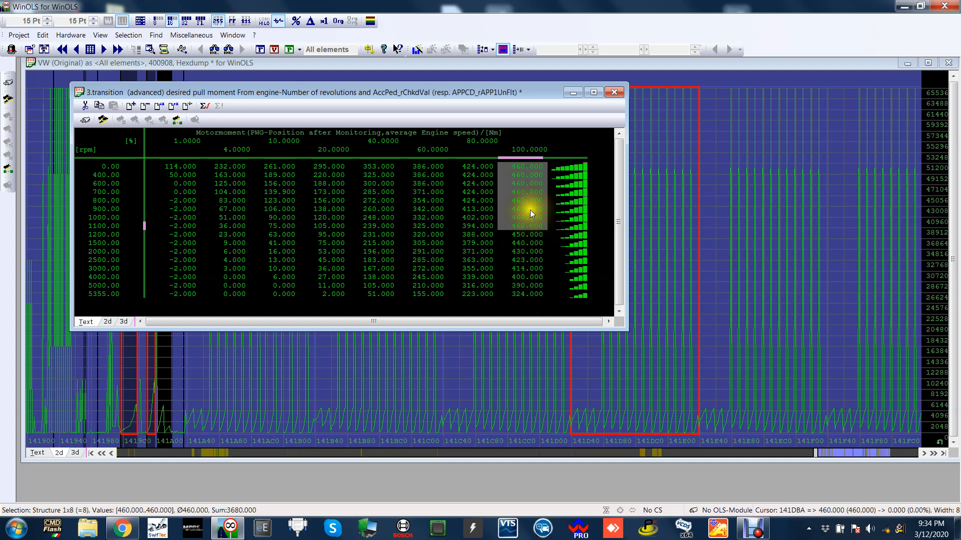
{"action": "left_click", "coordinate": [500, 211]}
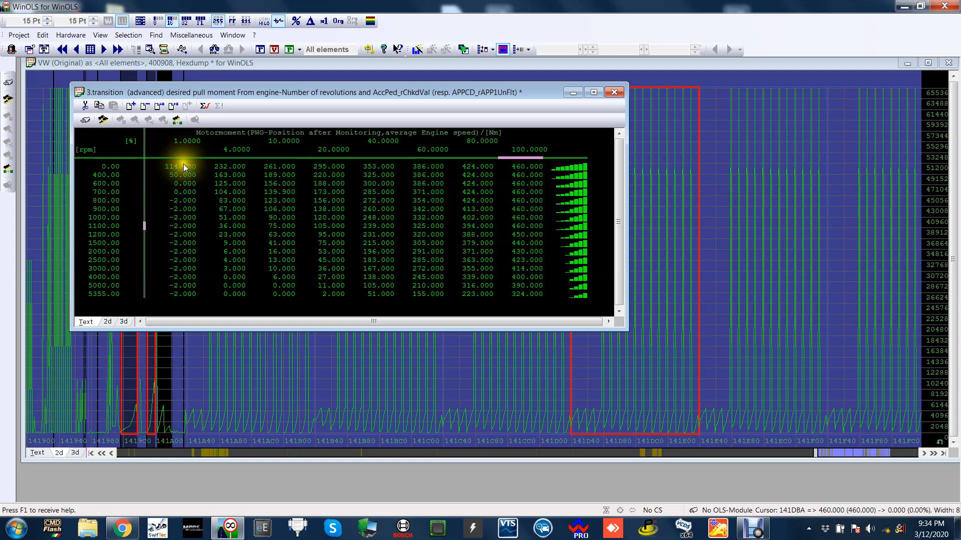
{"action": "left_click_drag", "start_coordinate": [184, 166], "coordinate": [426, 244]}
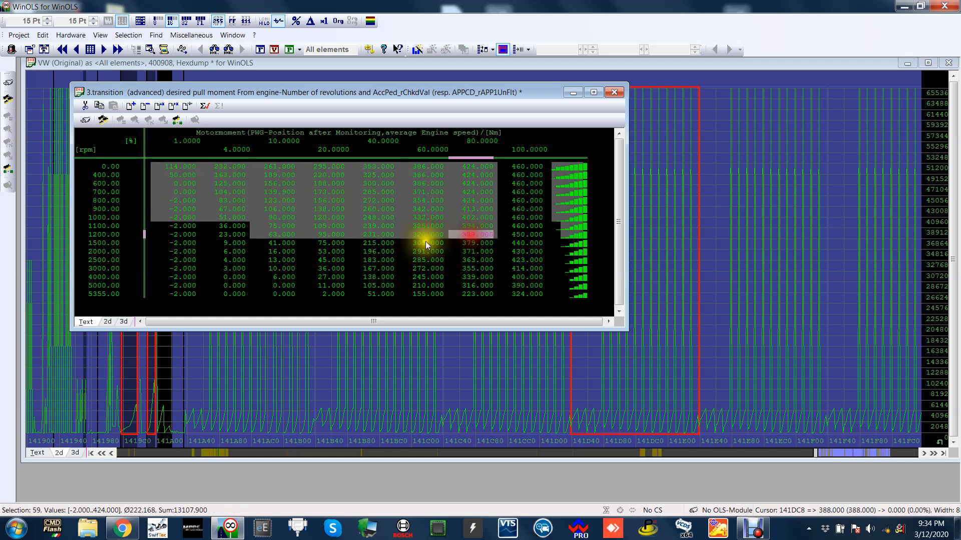
{"action": "left_click_drag", "start_coordinate": [526, 244], "coordinate": [531, 295]}
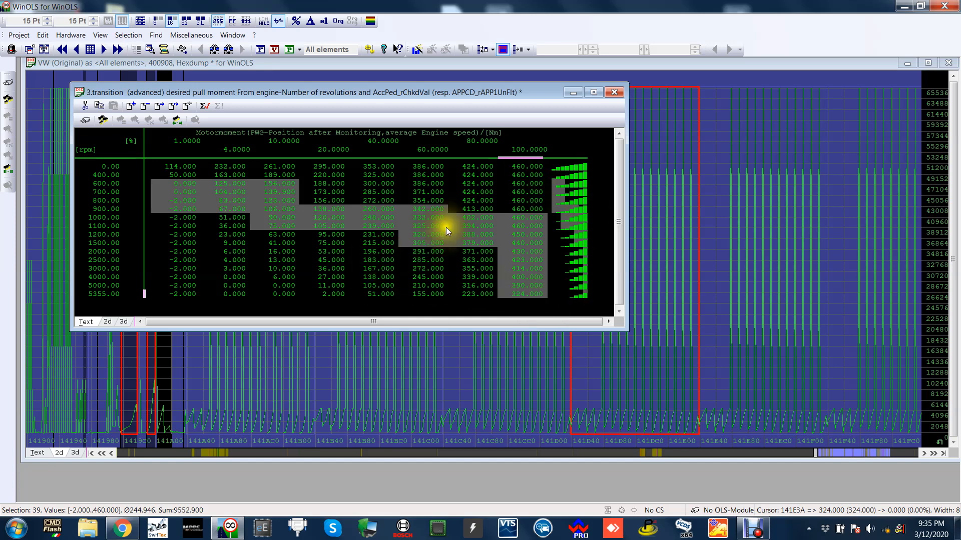
Close the pedal torque request map and search the 2D hexdump from about 141900 to 143F80 for the torque limitation map.
{"action": "left_click", "coordinate": [479, 174]}
{"action": "left_click", "coordinate": [614, 92]}
{"action": "scroll", "coordinate": [652, 152], "scroll_direction": "down", "scroll_amount": 2}
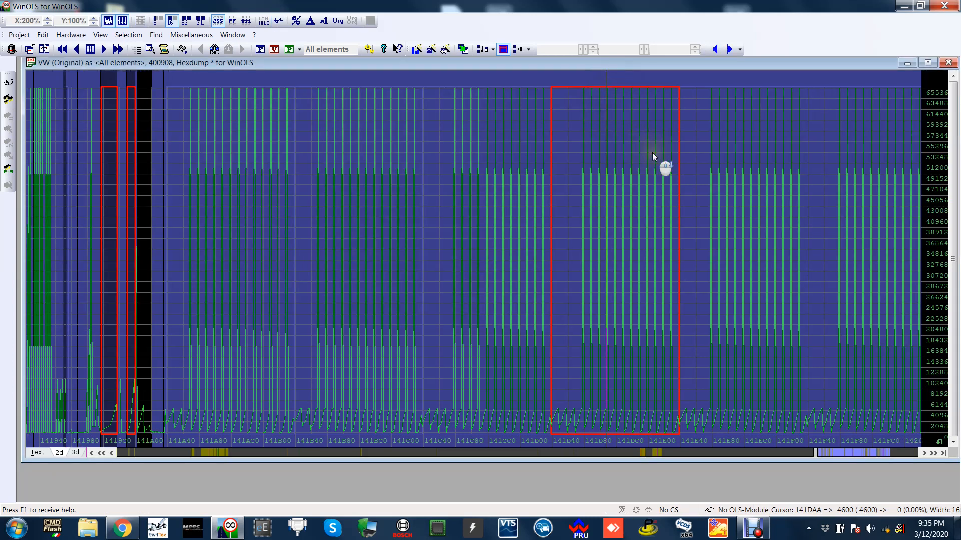
{"action": "scroll", "coordinate": [653, 152], "scroll_direction": "down", "scroll_amount": 10}
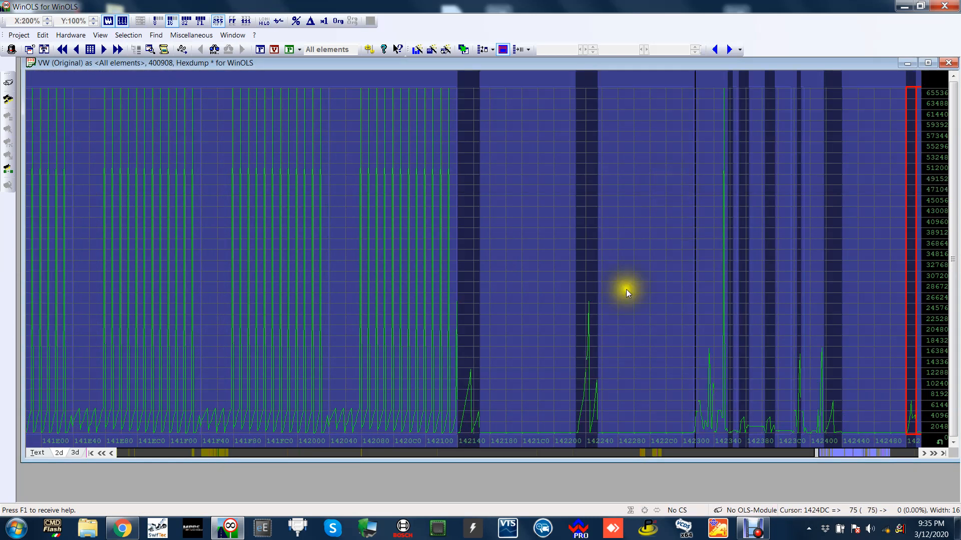
{"action": "scroll", "coordinate": [623, 269], "scroll_direction": "down", "scroll_amount": 15}
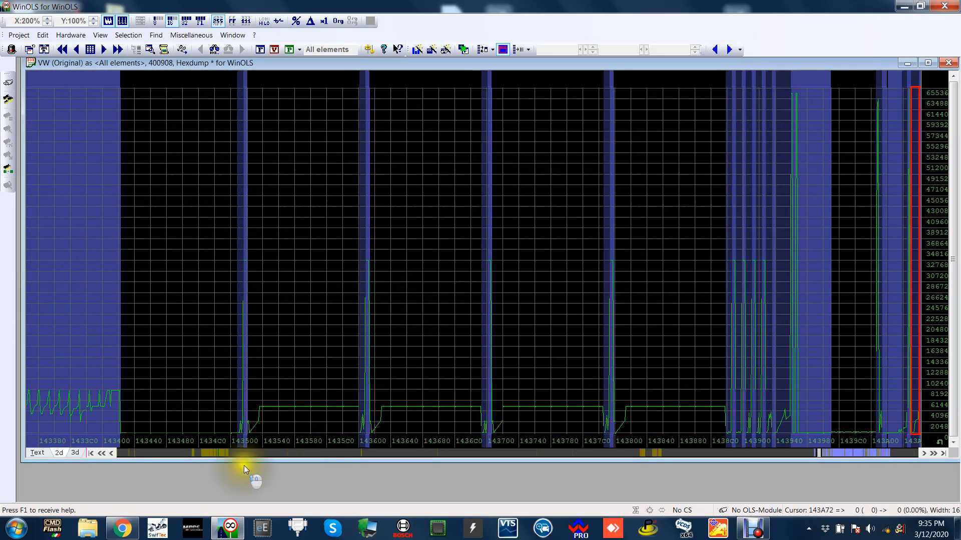
{"action": "left_click", "coordinate": [242, 455]}
{"action": "left_click", "coordinate": [332, 313]}
{"action": "left_click", "coordinate": [533, 252]}
{"action": "left_click", "coordinate": [703, 215]}
{"action": "key", "text": "Page_Down"}
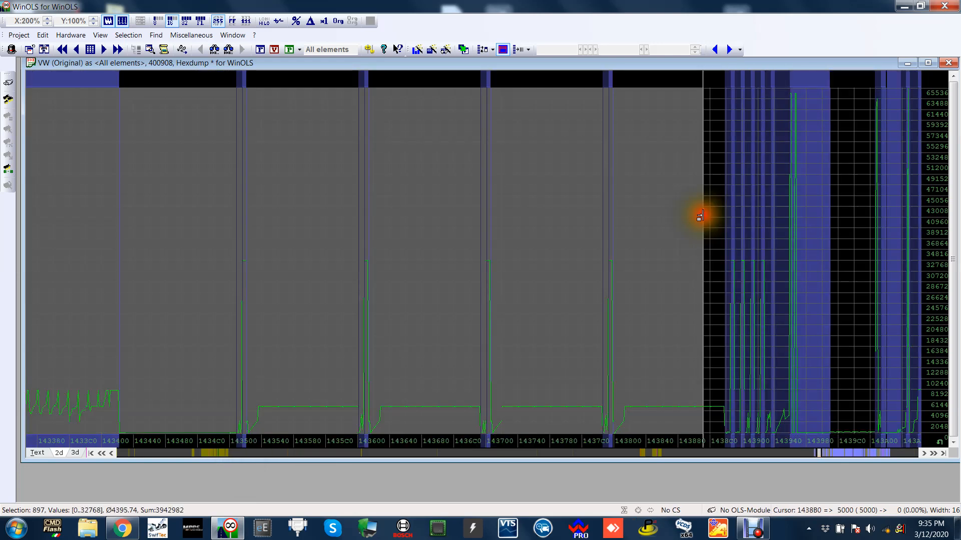
{"action": "left_click", "coordinate": [651, 292]}
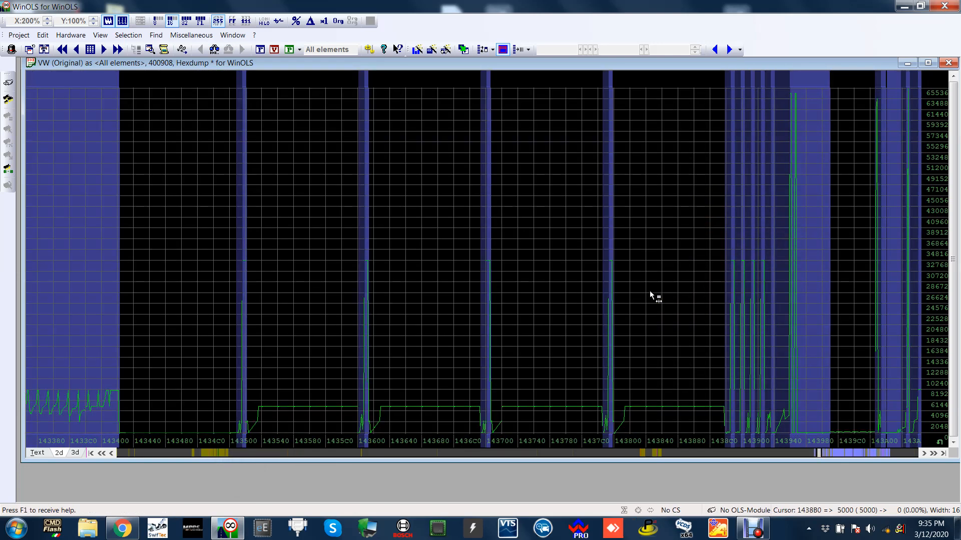
{"action": "key", "text": "Page_Down"}
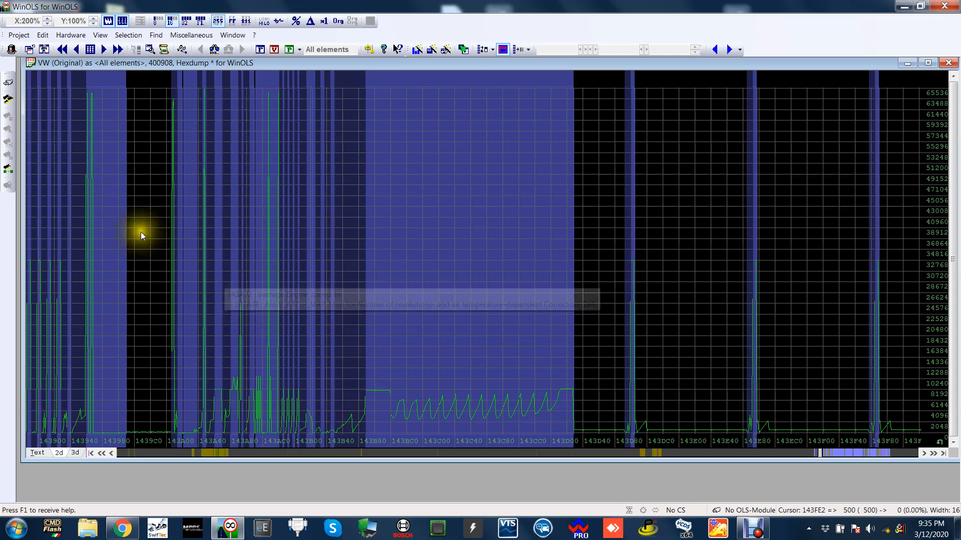
{"action": "left_click", "coordinate": [339, 212]}
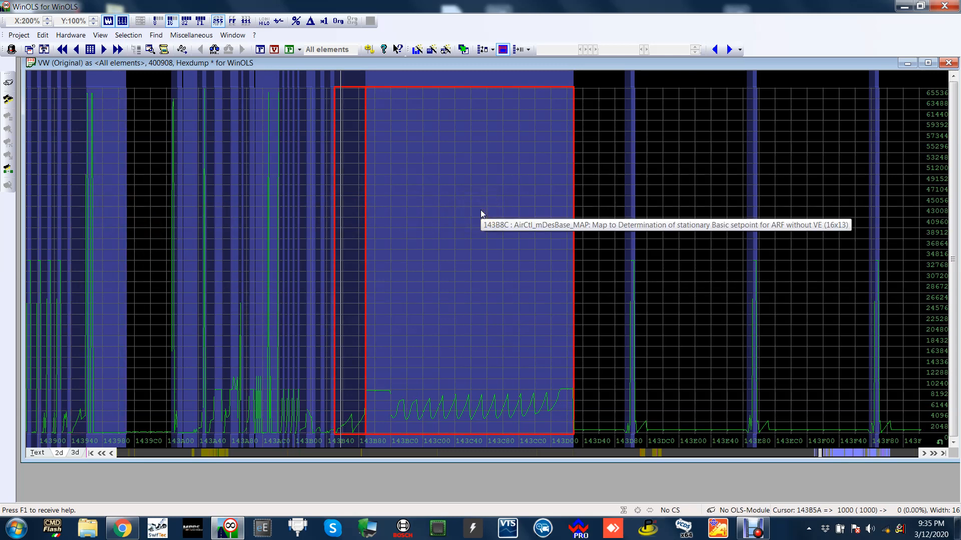
Continue searching the 2D hexdump for the torque limitation map from about 144A00 to the region around 14DD80.
{"action": "key", "text": "Page_Down"}
{"action": "key", "text": "Page_Down"}
{"action": "key", "text": "Page_Down"}
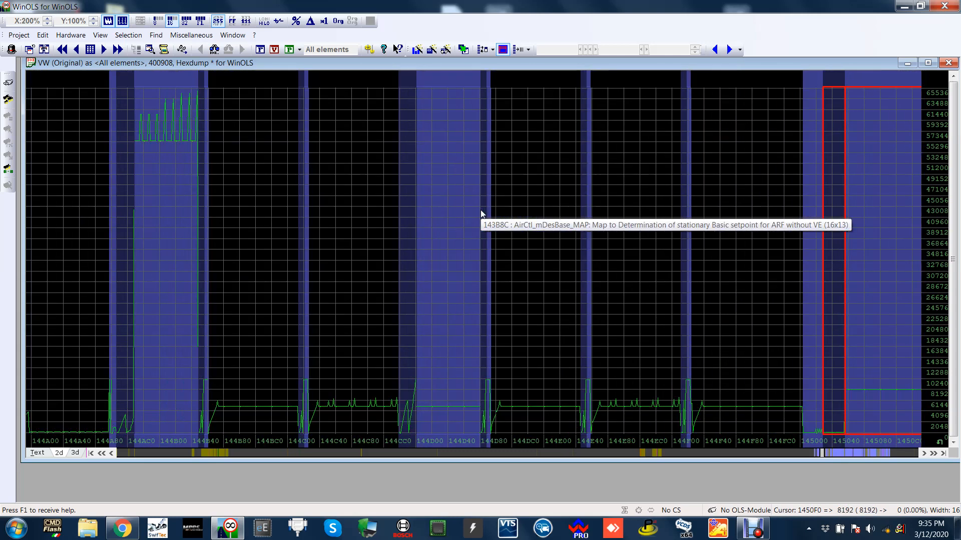
{"action": "key", "text": "Page_Down"}
{"action": "key", "text": "Page_Down"}
{"action": "key", "text": "Page_Down"}
{"action": "key", "text": "Page_Down"}
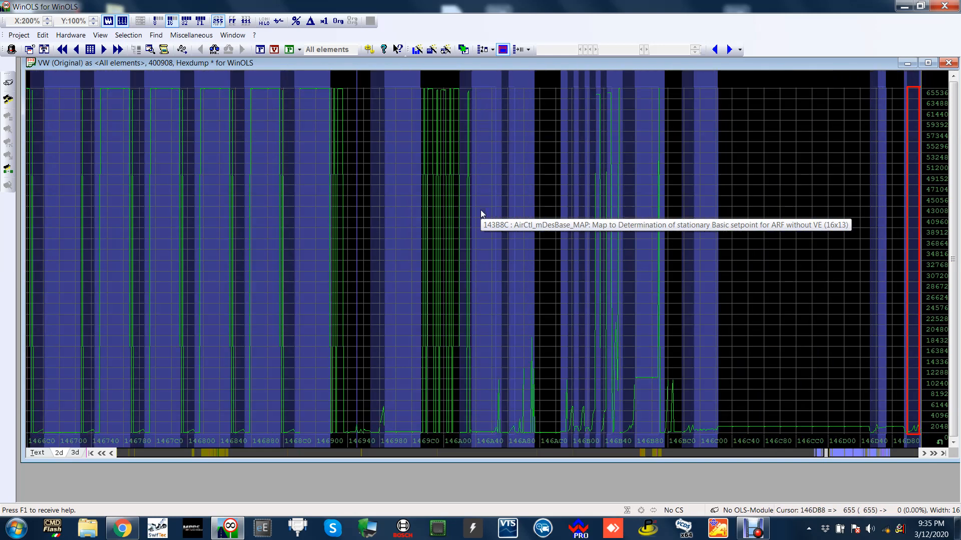
{"action": "key", "text": "Page_Down"}
{"action": "key", "text": "Page_Down"}
{"action": "key", "text": "Page_Down"}
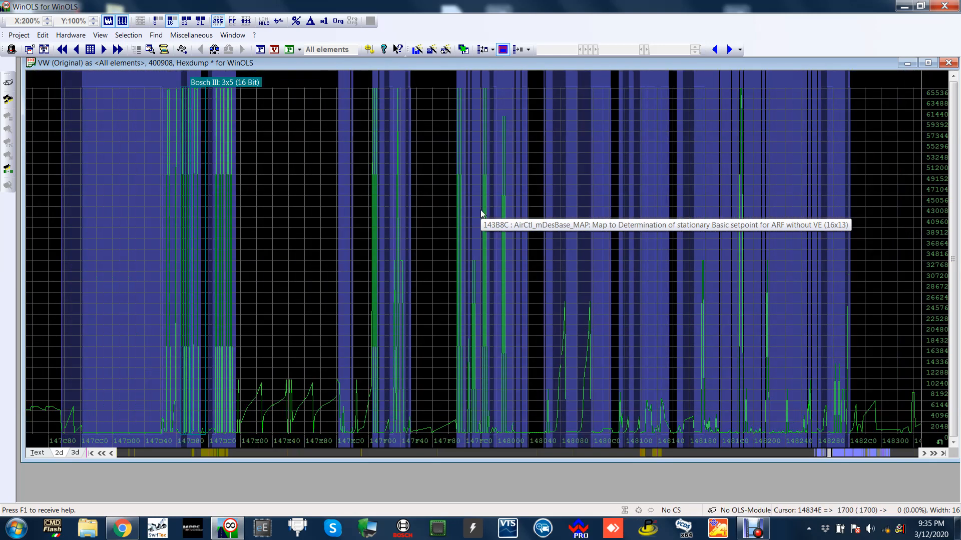
{"action": "key", "text": "Page_Down"}
{"action": "key", "text": "Page_Down"}
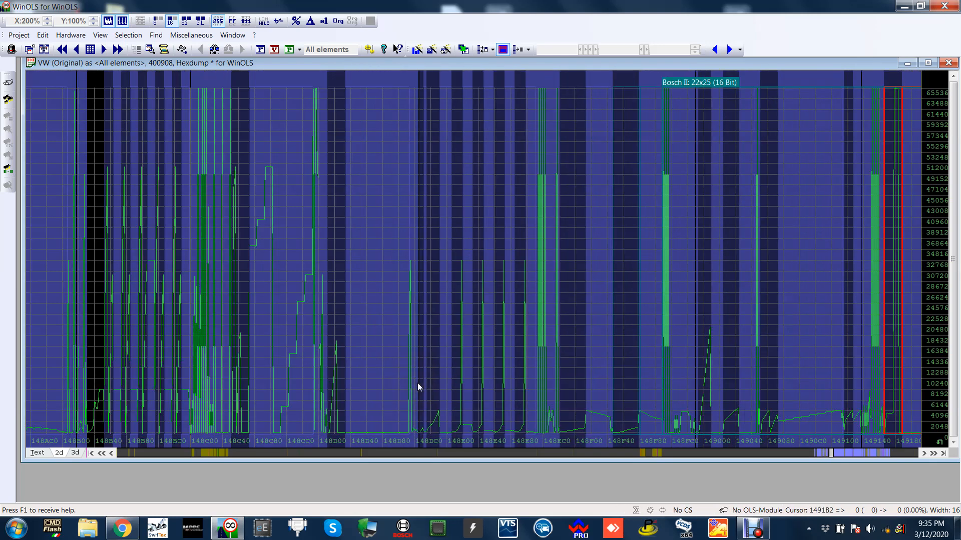
{"action": "key", "text": "Page_Down"}
{"action": "key", "text": "Page_Down"}
{"action": "key", "text": "Page_Down"}
{"action": "key", "text": "Page_Down"}
{"action": "key", "text": "Page_Down"}
{"action": "key", "text": "Page_Down"}
{"action": "key", "text": "Page_Down"}
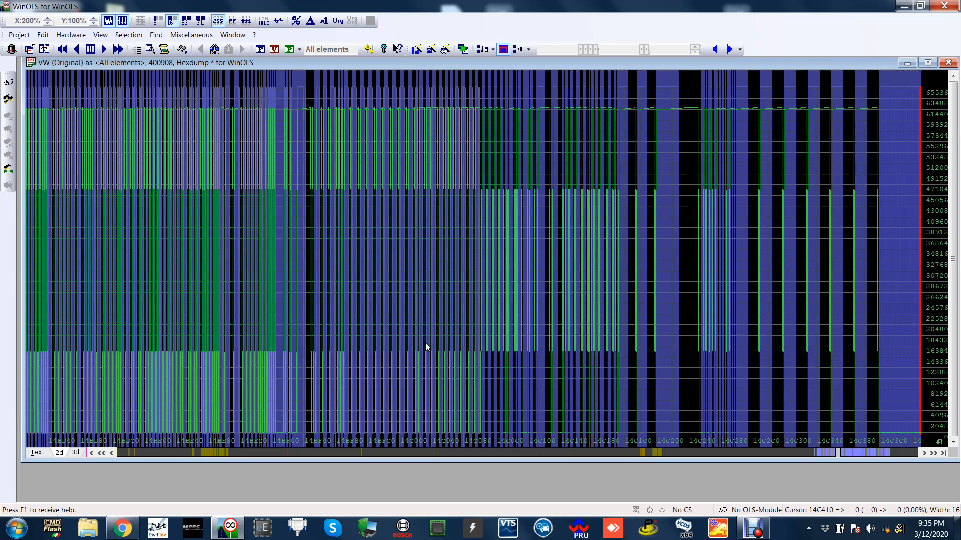
{"action": "key", "text": "Page_Down"}
{"action": "key", "text": "Page_Down"}
{"action": "key", "text": "Page_Down"}
{"action": "key", "text": "Page_Down"}
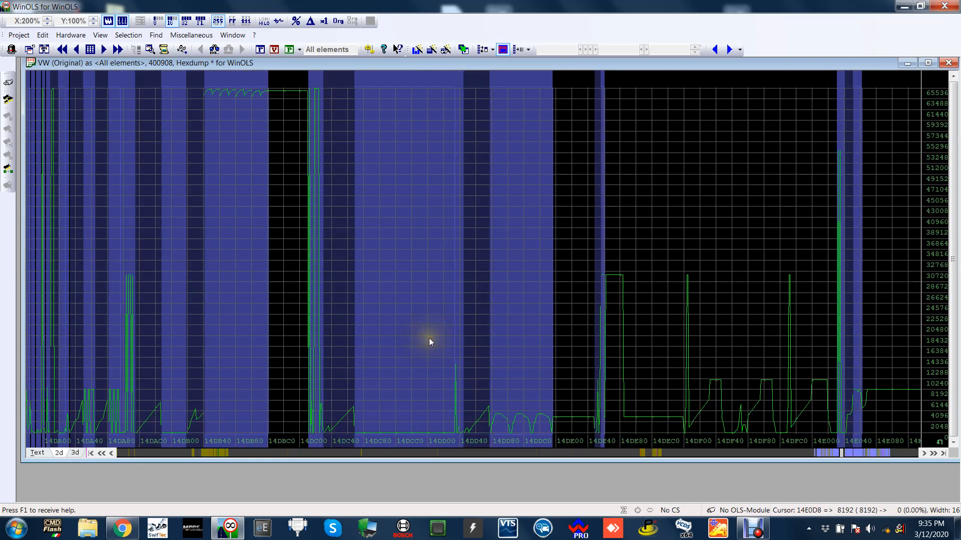
Open the EngPrt_trqLimP_MAP torque limit map at 14DD7A and widen its window to show more rpm columns.
{"action": "left_click", "coordinate": [703, 195]}
{"action": "scroll", "coordinate": [757, 248], "scroll_direction": "down", "scroll_amount": 1}
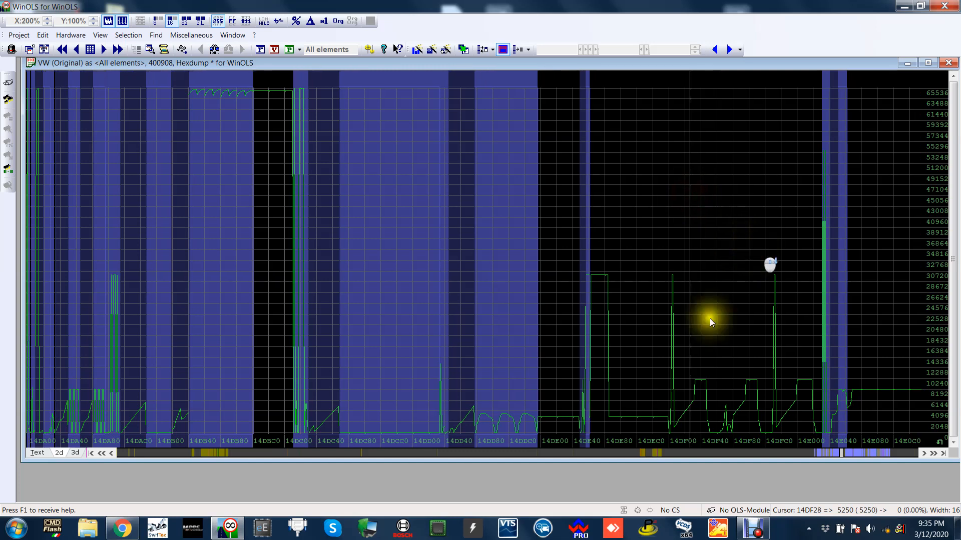
{"action": "left_click", "coordinate": [516, 227]}
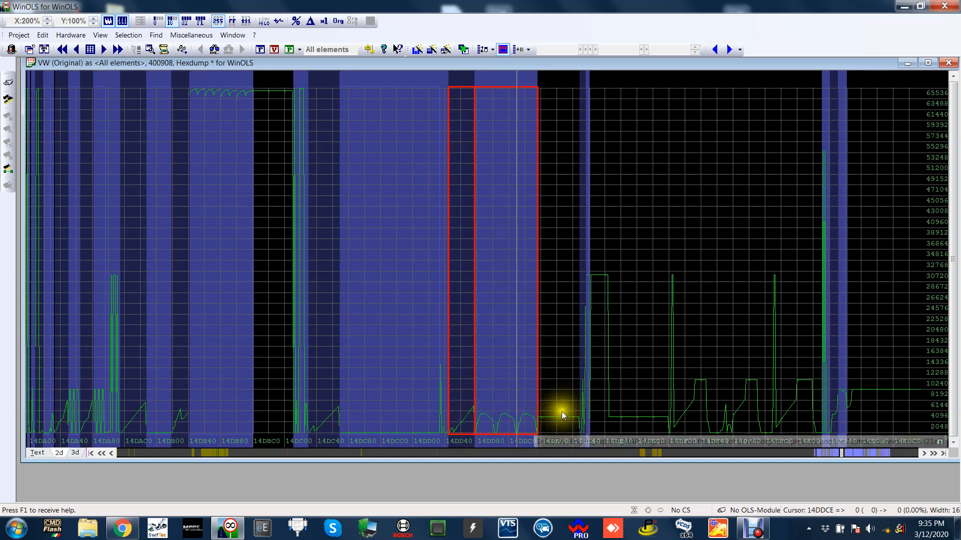
{"action": "left_click", "coordinate": [719, 188]}
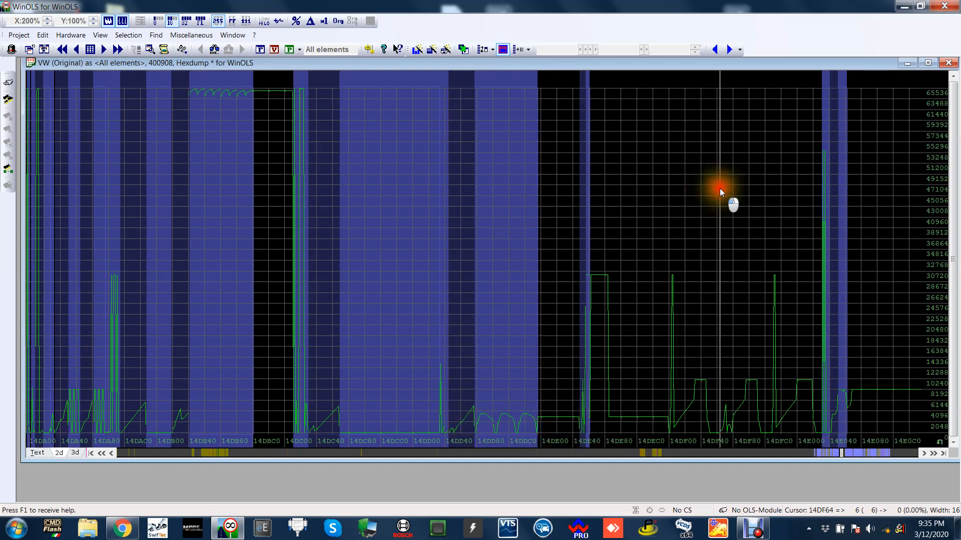
{"action": "double_click", "coordinate": [524, 189]}
{"action": "left_click_drag", "start_coordinate": [566, 85], "coordinate": [446, 83]}
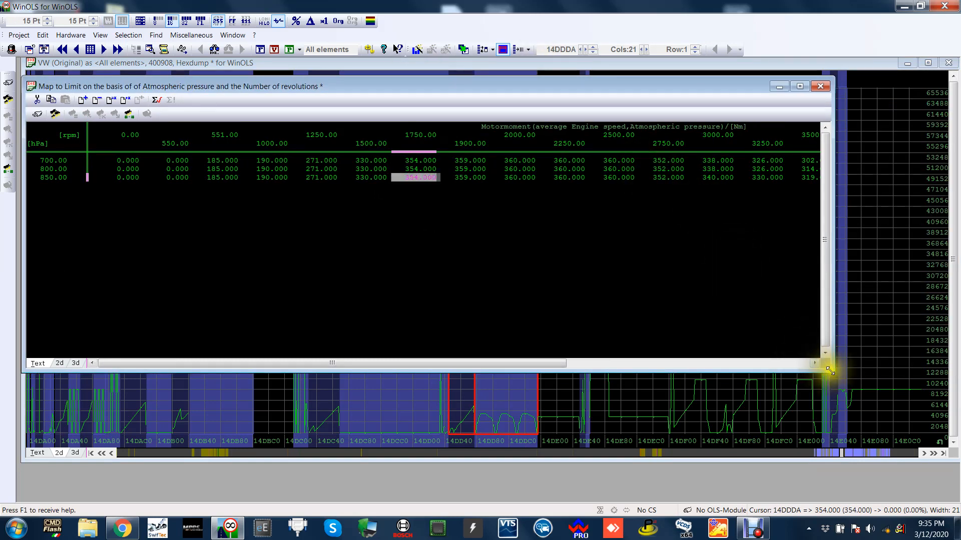
{"action": "left_click_drag", "start_coordinate": [830, 371], "coordinate": [957, 333]}
{"action": "left_click", "coordinate": [738, 258]}
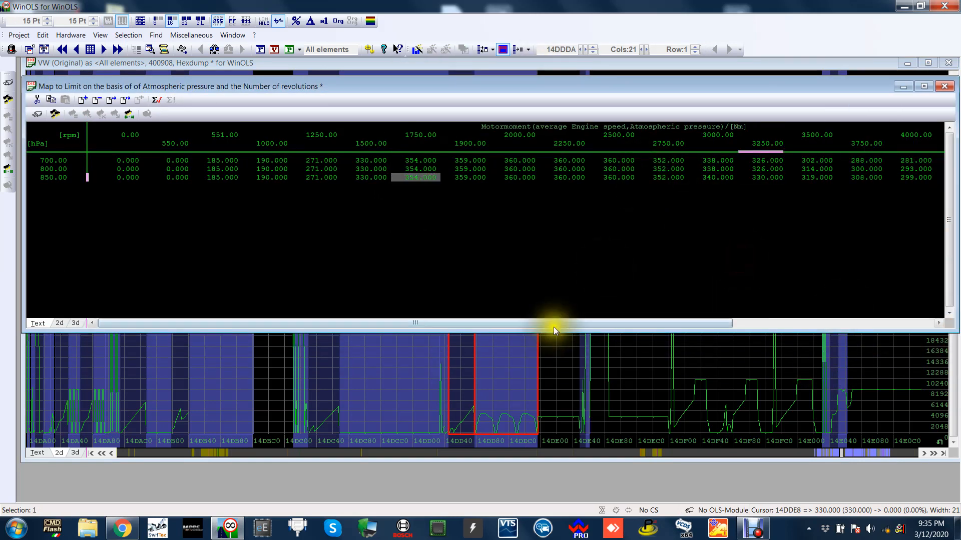
Highlight the 700, 800 and 850 hPa atmospheric pressure axis points and the torque limit cells across the rpm range.
{"action": "left_click_drag", "start_coordinate": [554, 326], "coordinate": [385, 313]}
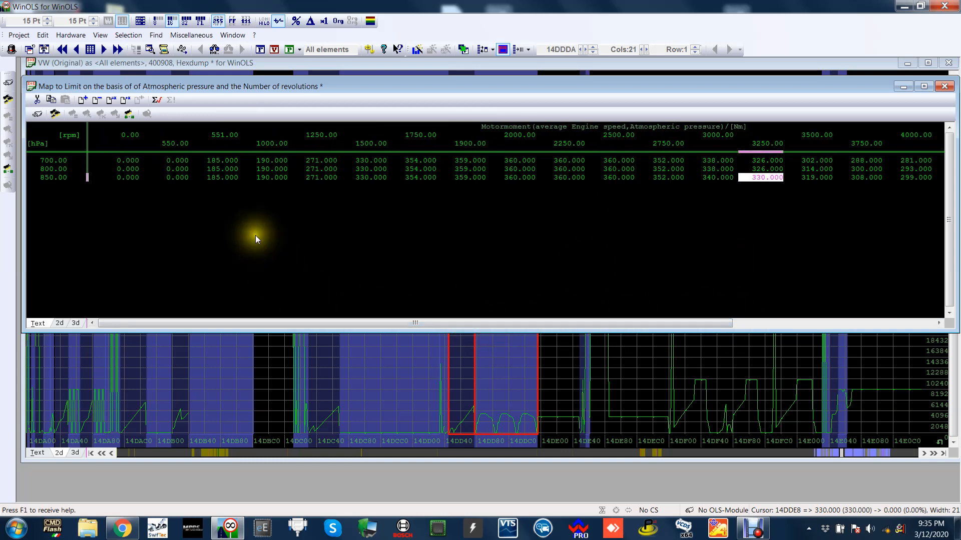
{"action": "left_click_drag", "start_coordinate": [52, 159], "coordinate": [62, 181]}
{"action": "left_click", "coordinate": [65, 180]}
{"action": "left_click", "coordinate": [62, 159]}
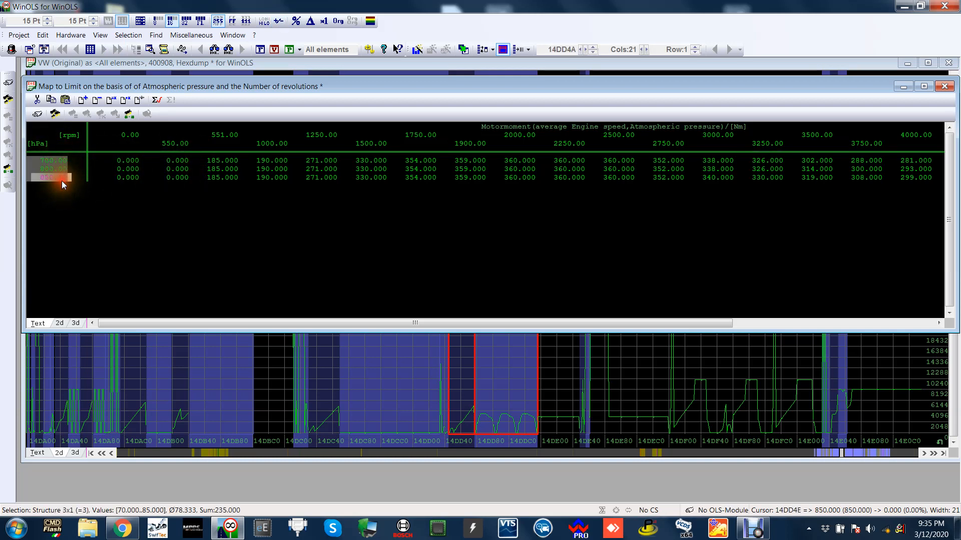
{"action": "left_click_drag", "start_coordinate": [131, 163], "coordinate": [895, 182]}
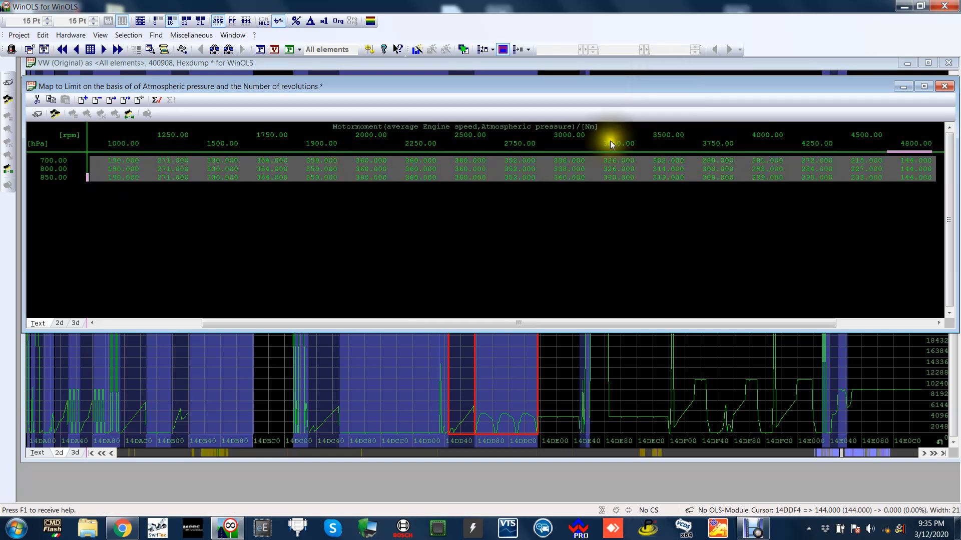
Check the 700 hPa torque limits at 4000 and 4250 rpm, and from 2750 to 3250 rpm.
{"action": "left_click", "coordinate": [554, 219]}
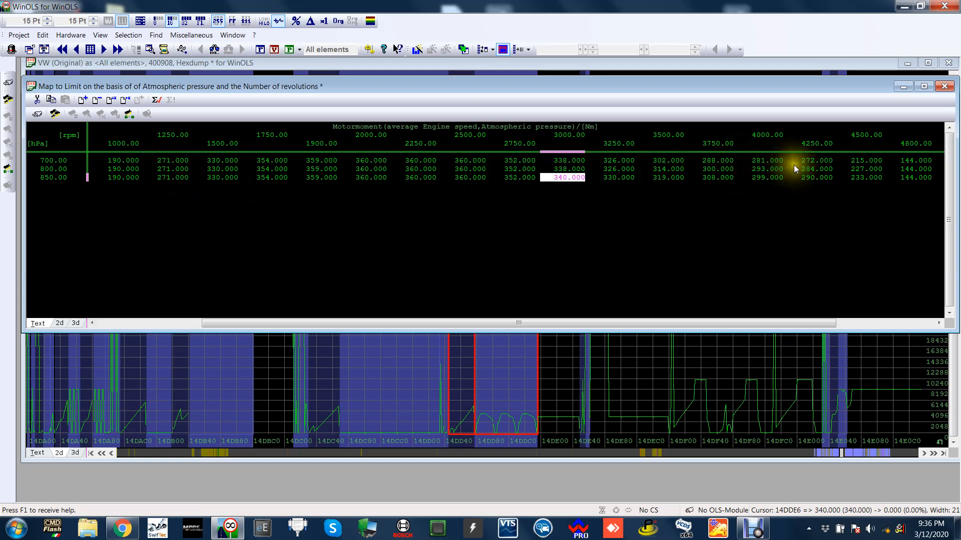
{"action": "left_click", "coordinate": [776, 163]}
{"action": "left_click", "coordinate": [818, 163]}
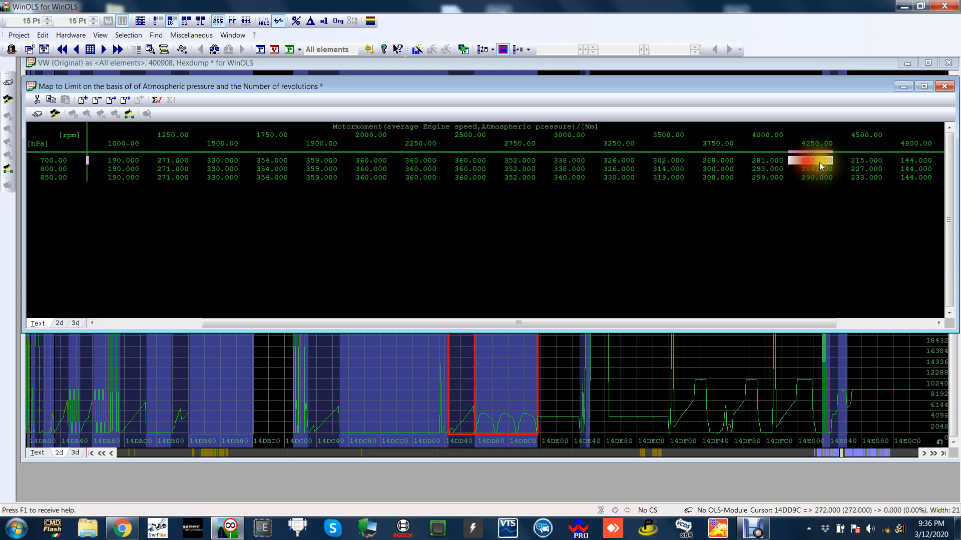
{"action": "left_click", "coordinate": [508, 161]}
{"action": "left_click", "coordinate": [568, 161]}
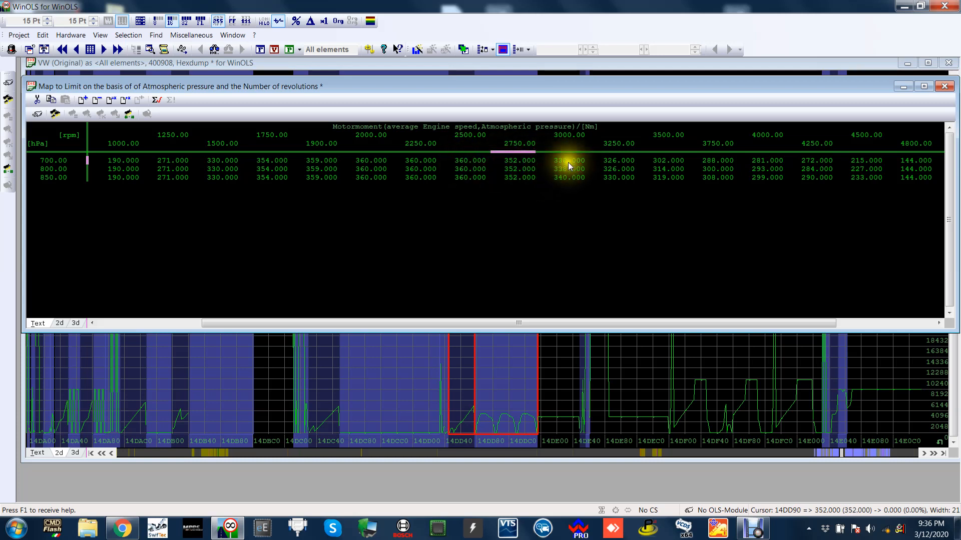
{"action": "left_click", "coordinate": [628, 162]}
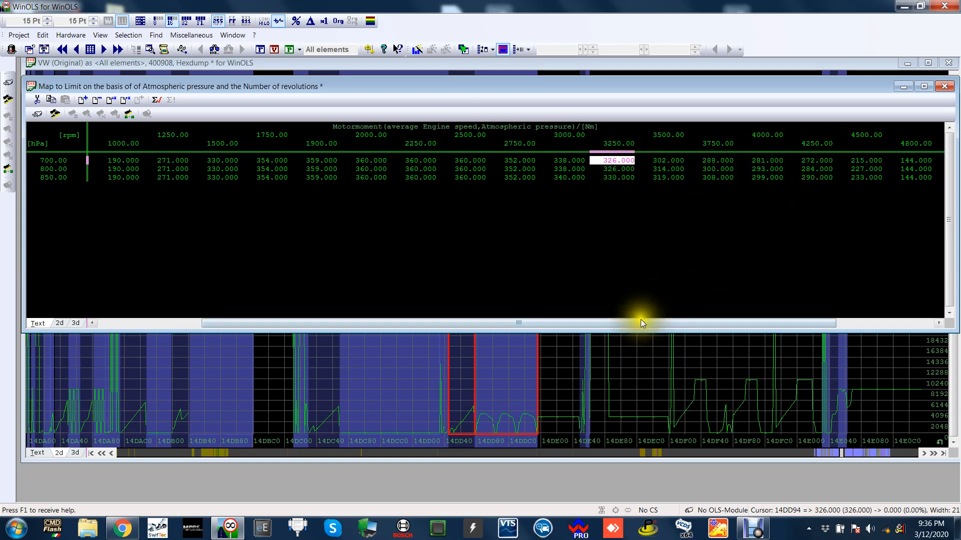
Highlight the 700 hPa torque limits from 3500 to 4800 rpm and compare with 800 hPa at 3750 rpm.
{"action": "left_click_drag", "start_coordinate": [641, 321], "coordinate": [769, 314]}
{"action": "left_click_drag", "start_coordinate": [510, 160], "coordinate": [775, 161]}
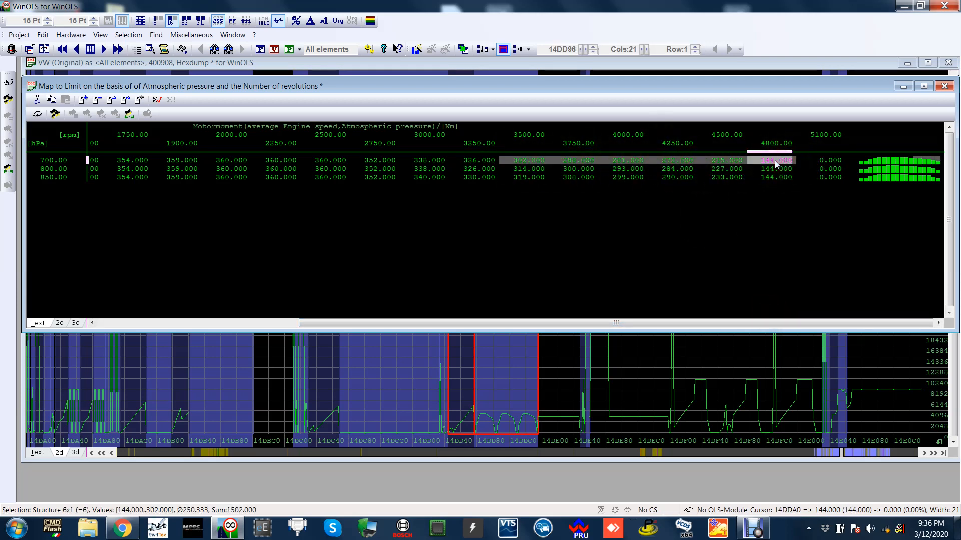
{"action": "left_click", "coordinate": [561, 169]}
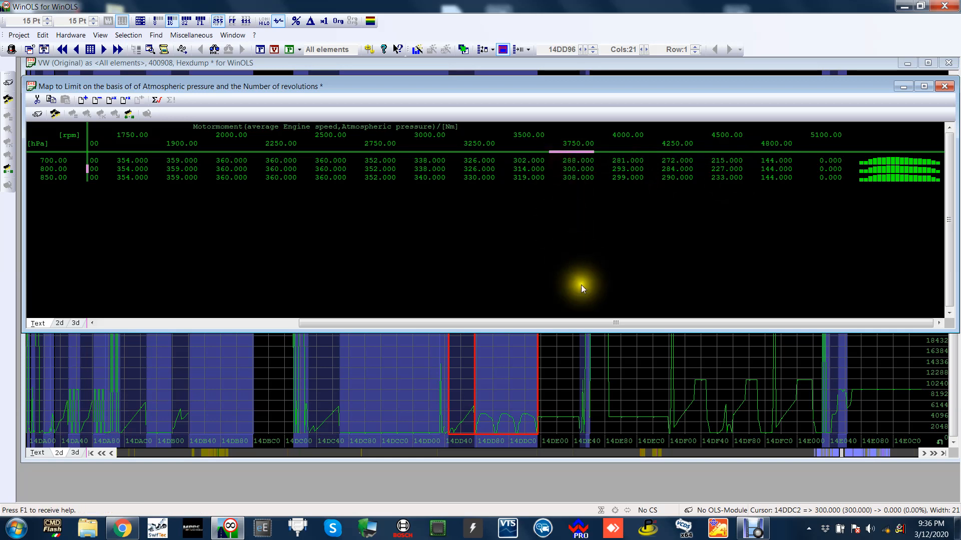
Examine the 850 hPa axis point and its torque limits from 1900 to 2500 rpm.
{"action": "left_click_drag", "start_coordinate": [581, 328], "coordinate": [249, 273]}
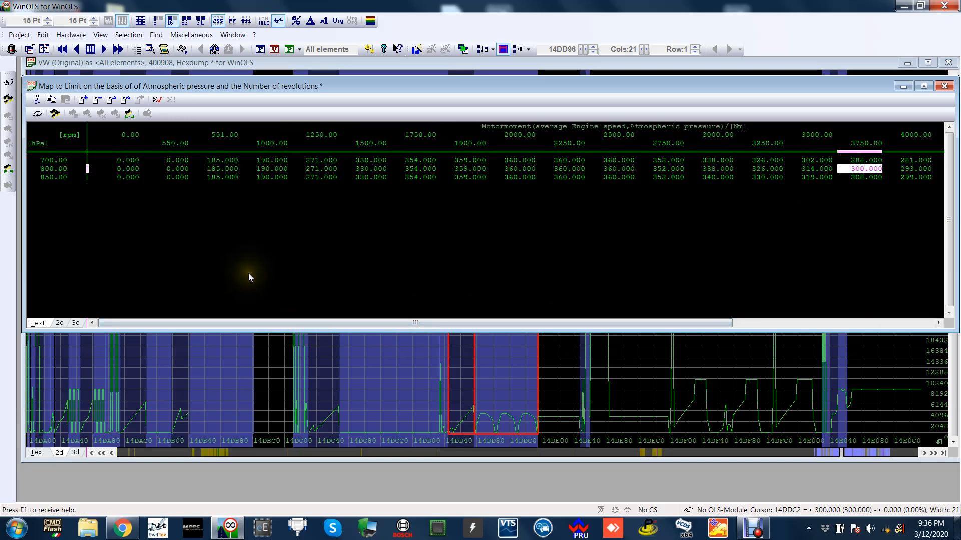
{"action": "left_click", "coordinate": [45, 178]}
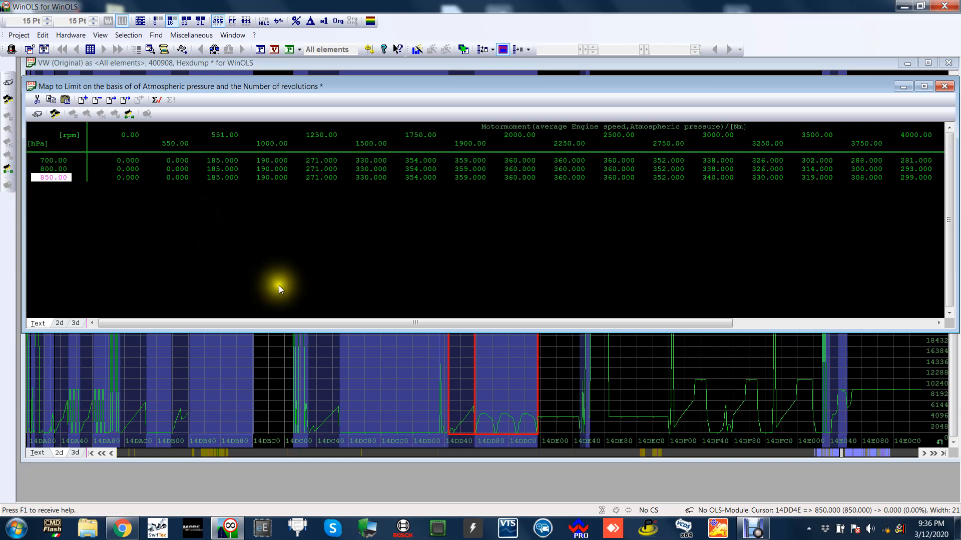
{"action": "left_click_drag", "start_coordinate": [336, 325], "coordinate": [424, 322]}
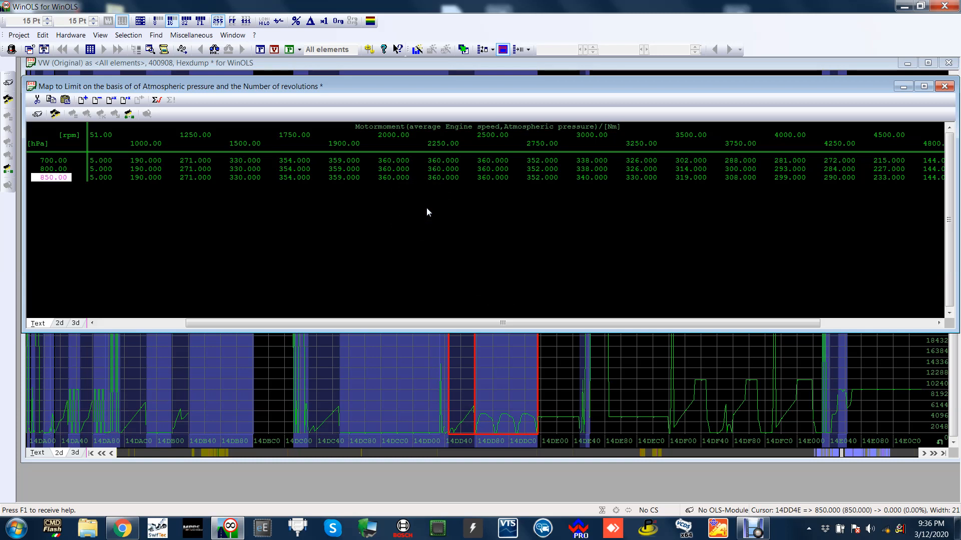
{"action": "left_click", "coordinate": [443, 178]}
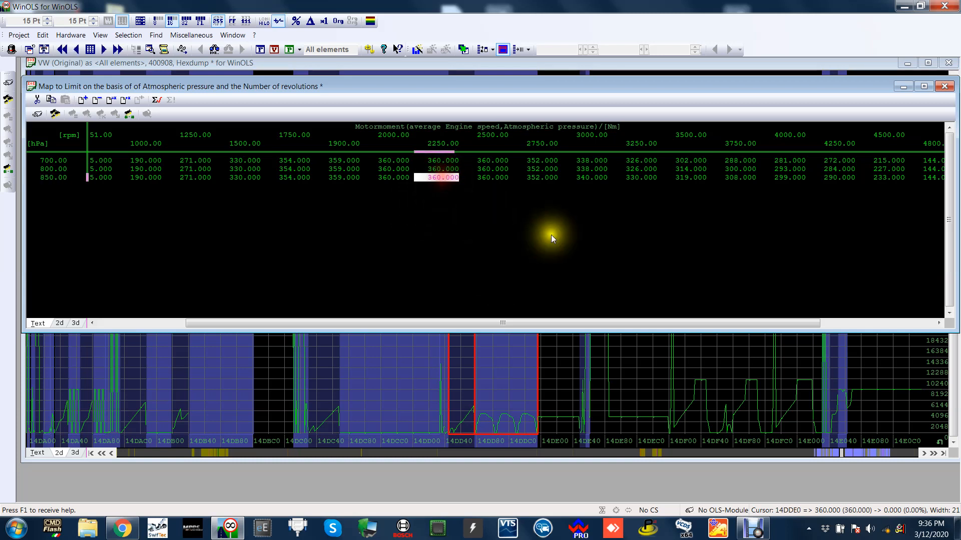
{"action": "left_click", "coordinate": [388, 176]}
{"action": "key", "text": "Left"}
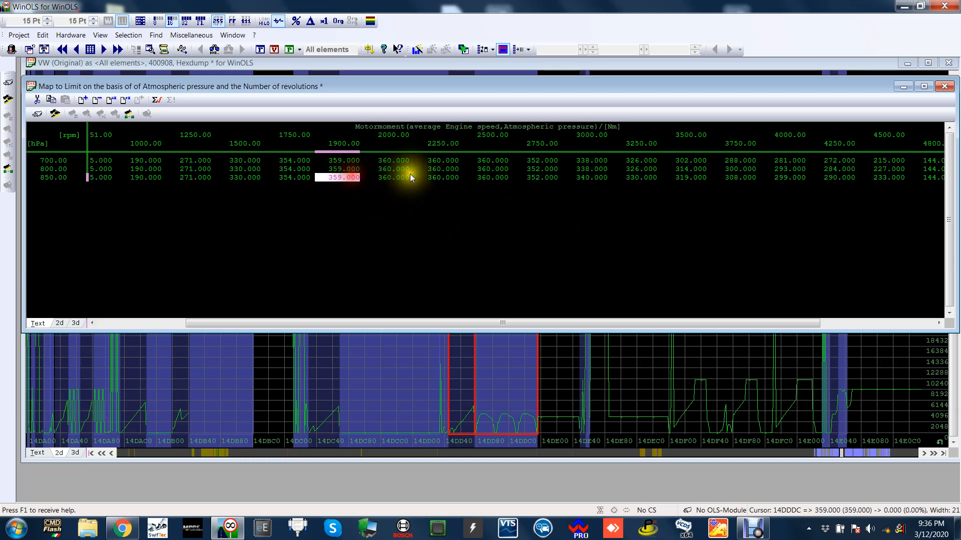
{"action": "key", "text": "Right"}
{"action": "key", "text": "Right"}
{"action": "key", "text": "Right"}
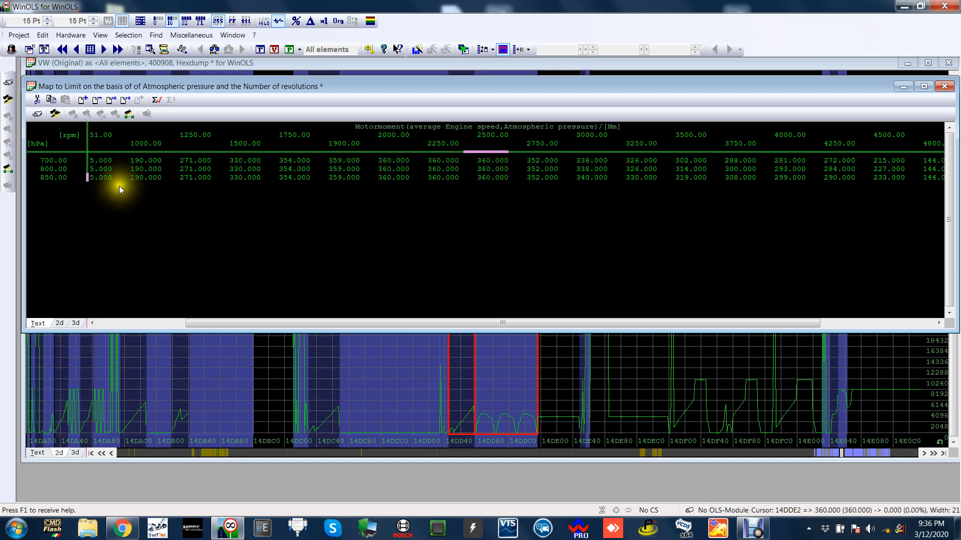
Highlight the 850 hPa row of torque limits up to 5100 rpm and check its 2000 rpm cell.
{"action": "left_click", "coordinate": [61, 179]}
{"action": "left_click_drag", "start_coordinate": [131, 179], "coordinate": [941, 179]}
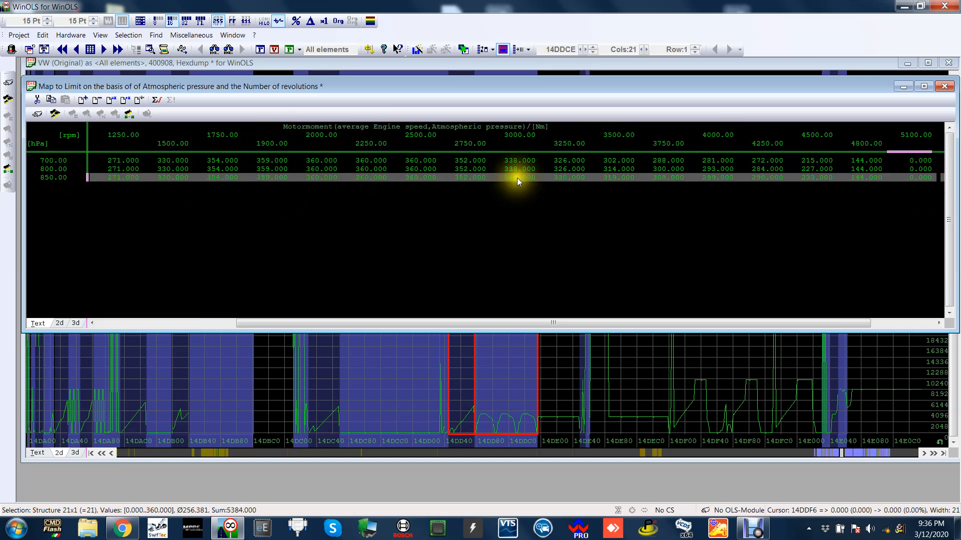
{"action": "left_click", "coordinate": [314, 177]}
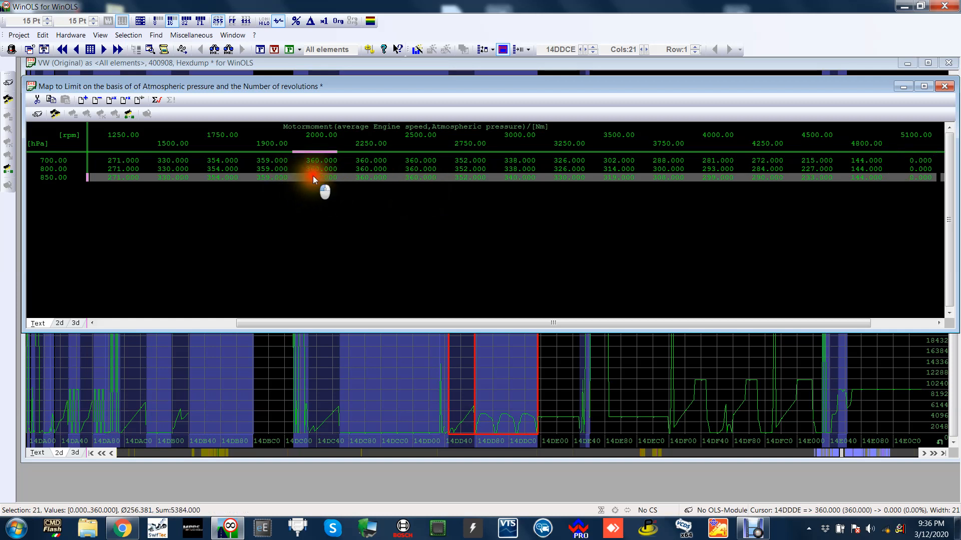
Check individual torque limits in the 850 hPa row between 1900 and 3500 rpm.
{"action": "left_click", "coordinate": [371, 179]}
{"action": "left_click", "coordinate": [404, 178]}
{"action": "left_click", "coordinate": [333, 178]}
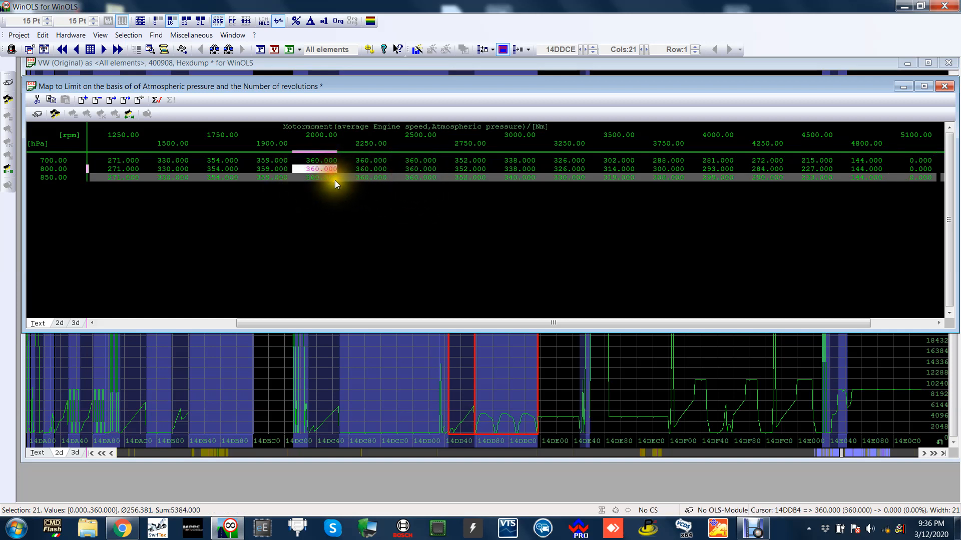
{"action": "left_click", "coordinate": [271, 177]}
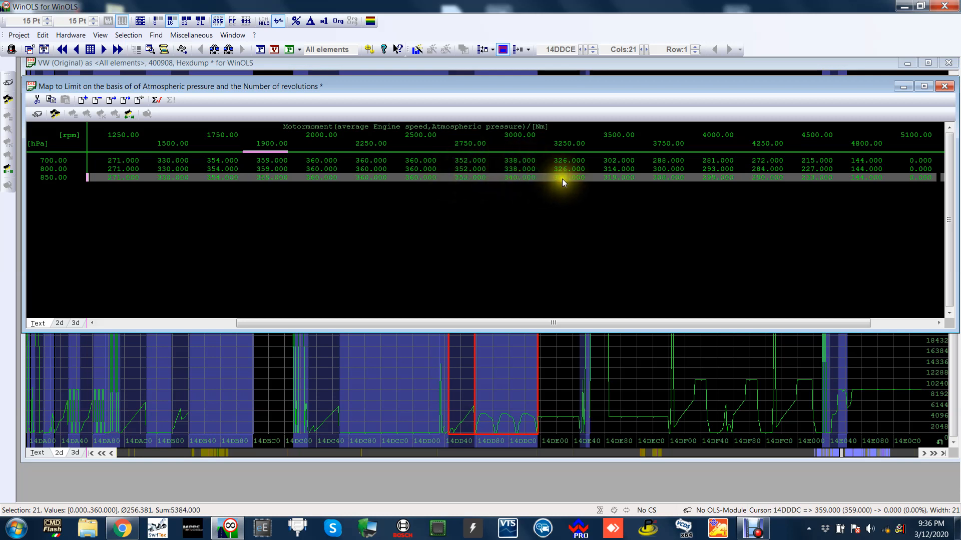
{"action": "left_click", "coordinate": [416, 180]}
{"action": "left_click", "coordinate": [473, 178]}
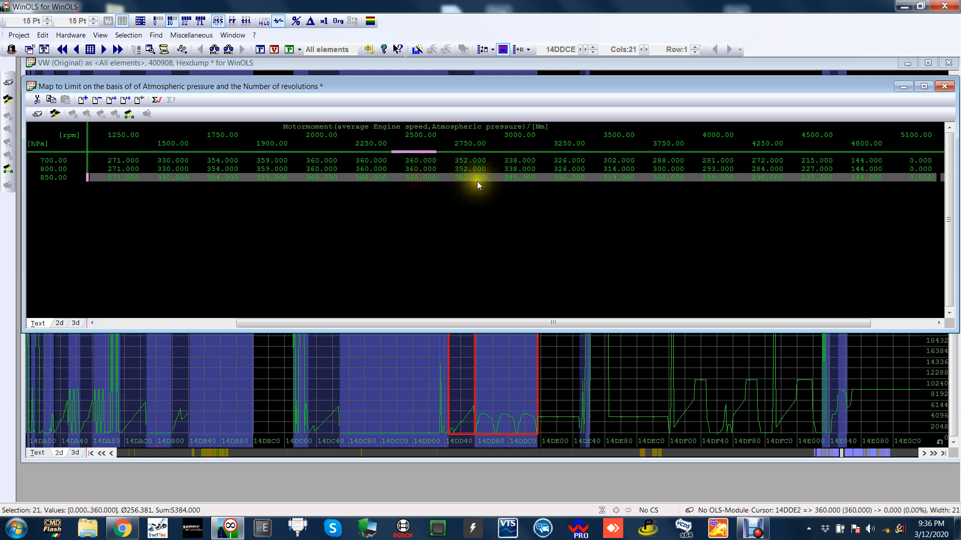
{"action": "left_click", "coordinate": [528, 177]}
{"action": "left_click", "coordinate": [596, 177]}
{"action": "left_click", "coordinate": [625, 177]}
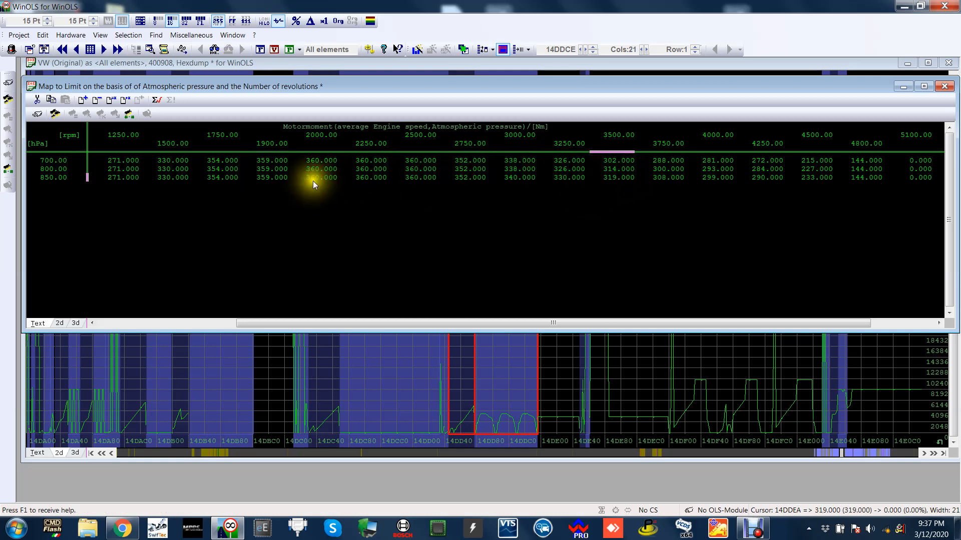
Highlight the 850 hPa torque limits from 1750 to 2750 rpm and keep the map in view.
{"action": "left_click_drag", "start_coordinate": [314, 181], "coordinate": [460, 180]}
{"action": "left_click", "coordinate": [281, 182]}
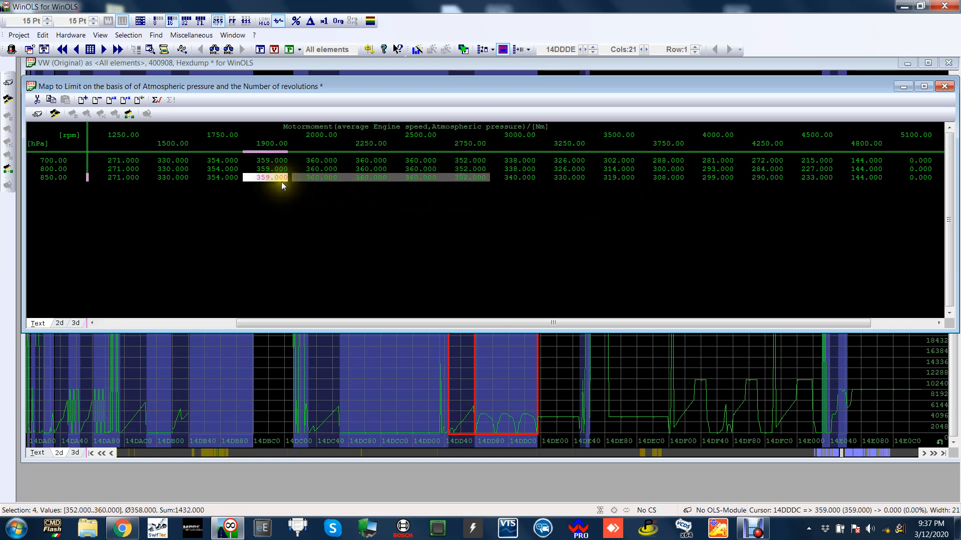
{"action": "left_click_drag", "start_coordinate": [281, 182], "coordinate": [453, 183]}
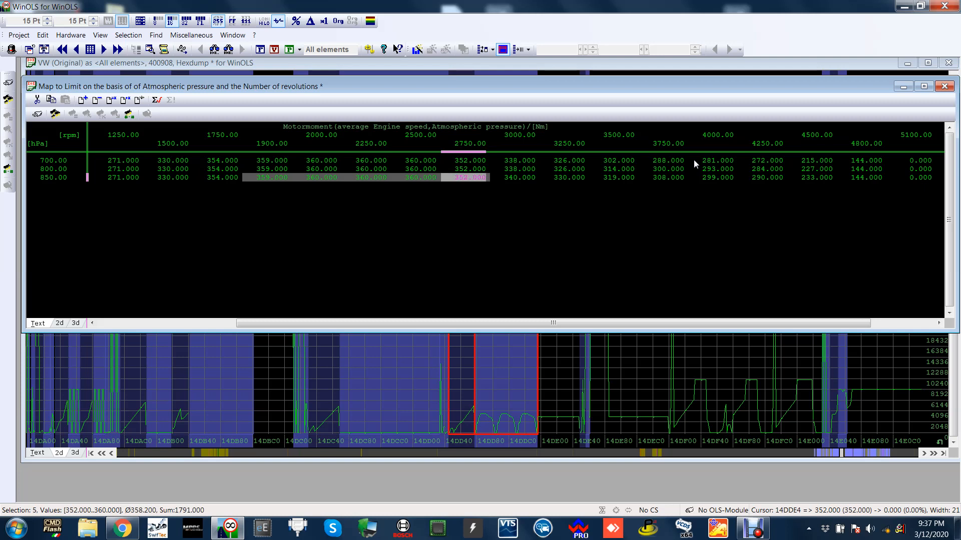
{"action": "left_click_drag", "start_coordinate": [275, 179], "coordinate": [211, 185]}
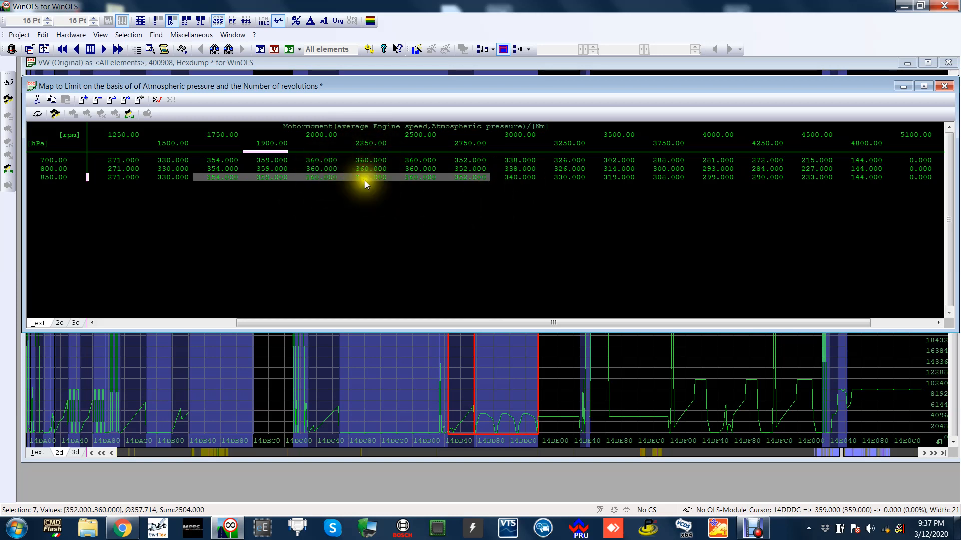
{"action": "mouse_move", "coordinate": [495, 86]}
{"action": "left_mouse_down"}
{"action": "mouse_move", "coordinate": [454, 119]}
{"action": "mouse_move", "coordinate": [546, 216]}
{"action": "mouse_move", "coordinate": [494, 79]}
{"action": "mouse_move", "coordinate": [503, 77]}
{"action": "left_mouse_up"}
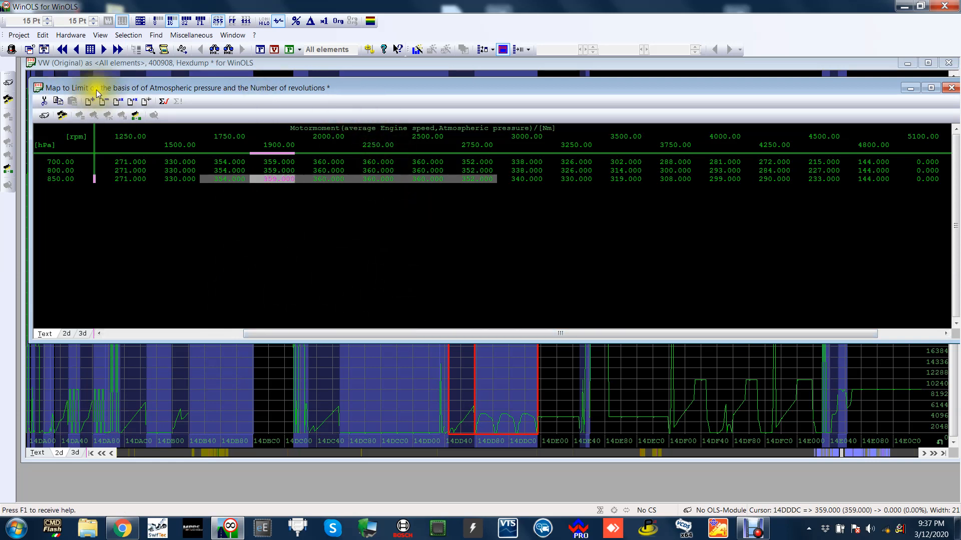
{"action": "left_click_drag", "start_coordinate": [513, 90], "coordinate": [511, 87]}
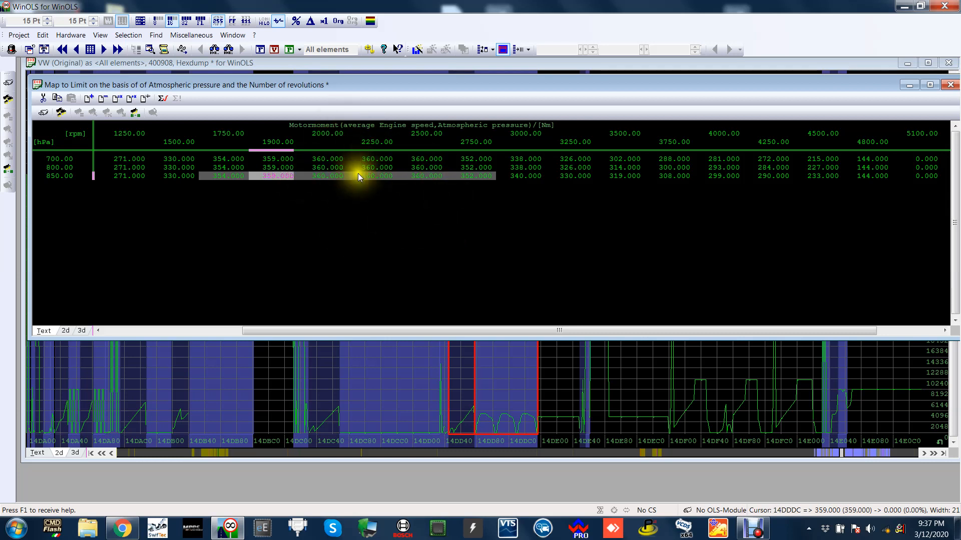
Switch to Notepad, write "Drives wish 440nm" and "torque table 360nm", and place the note below the torque values.
{"action": "left_click", "coordinate": [17, 529]}
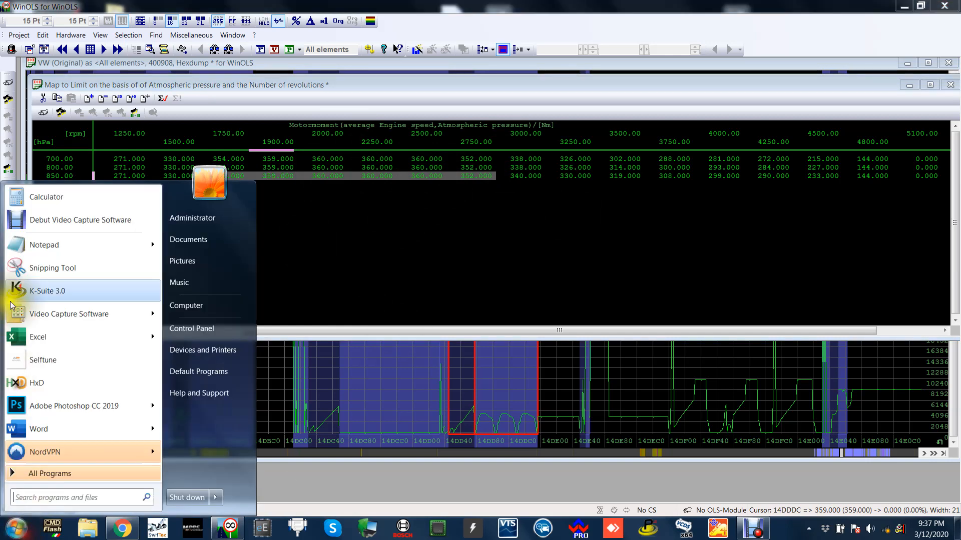
{"action": "left_click", "coordinate": [50, 247]}
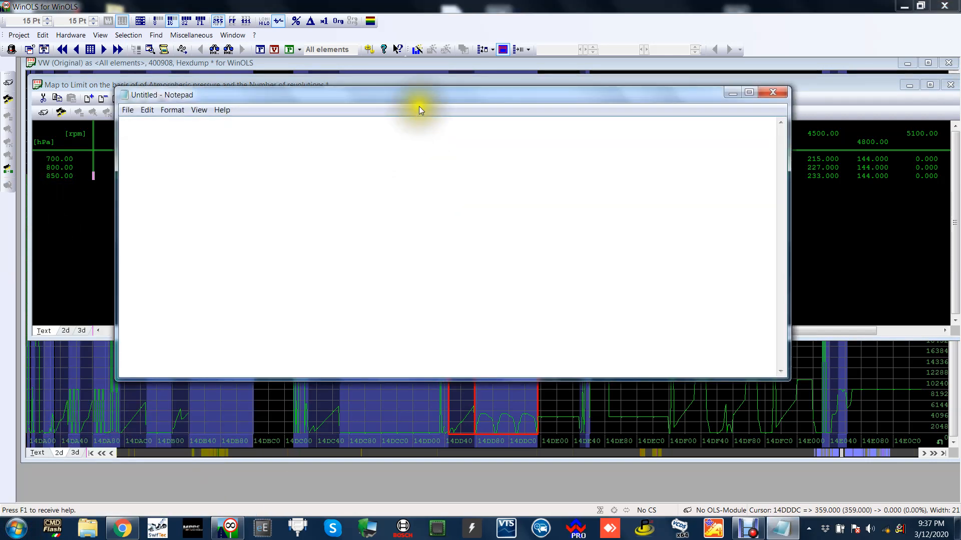
{"action": "left_click_drag", "start_coordinate": [419, 106], "coordinate": [416, 248]}
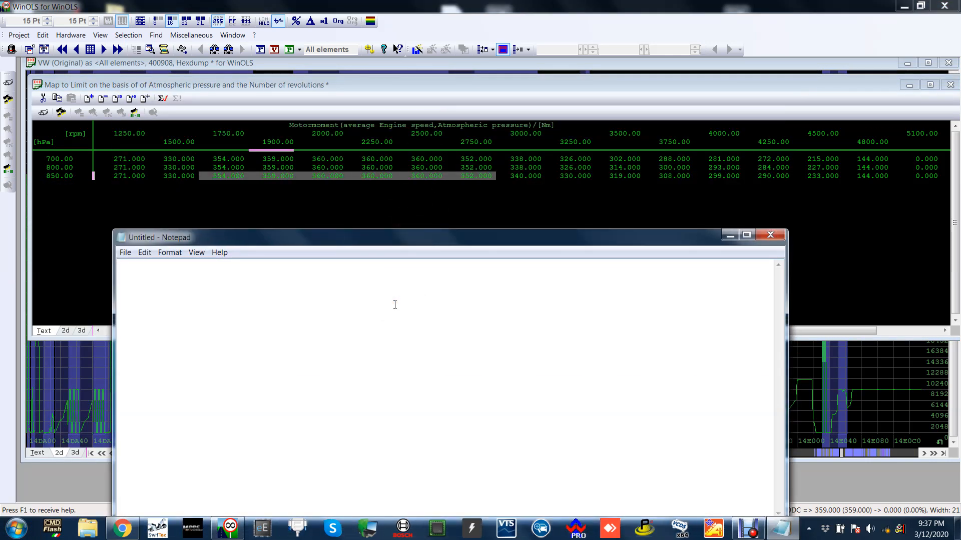
{"action": "type", "text": "Drives wish "}
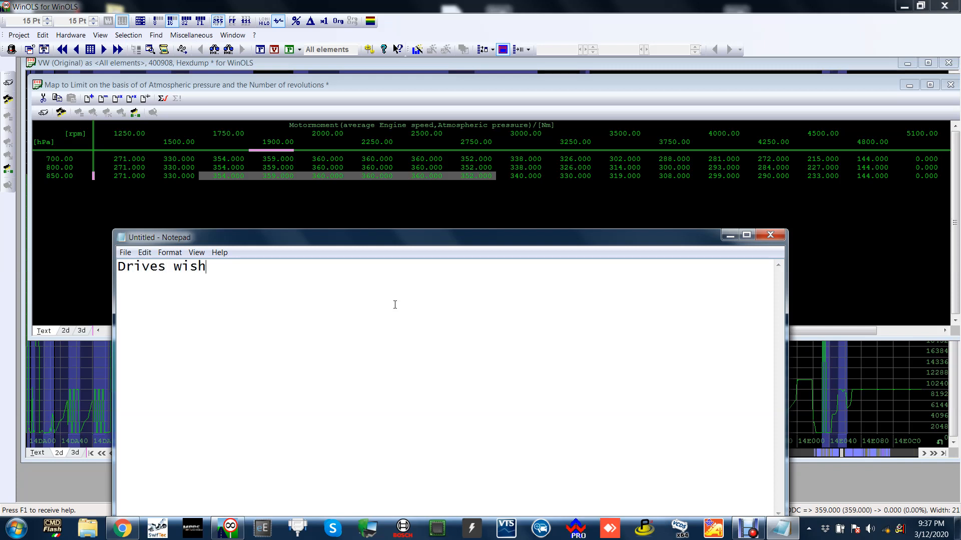
{"action": "type", "text": "440nm"}
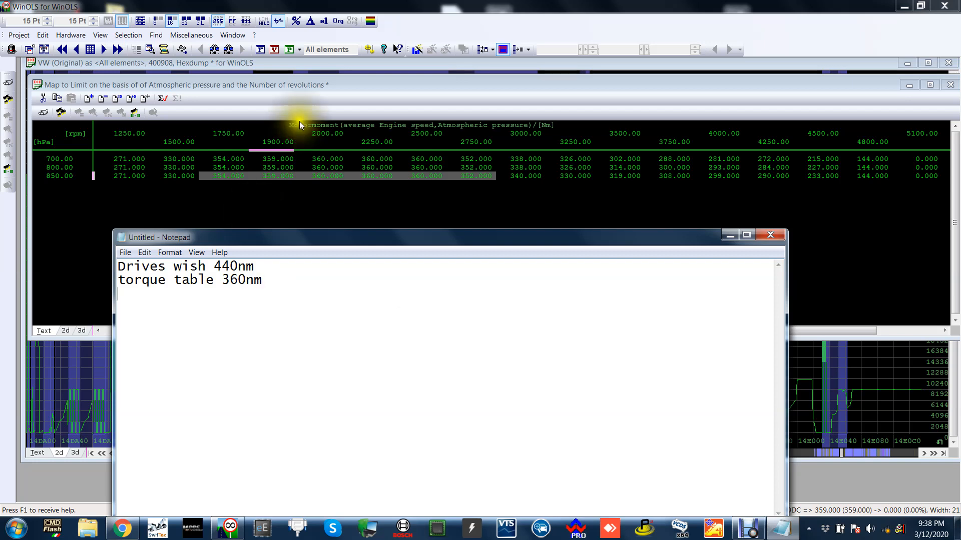
{"action": "left_click_drag", "start_coordinate": [518, 236], "coordinate": [517, 310]}
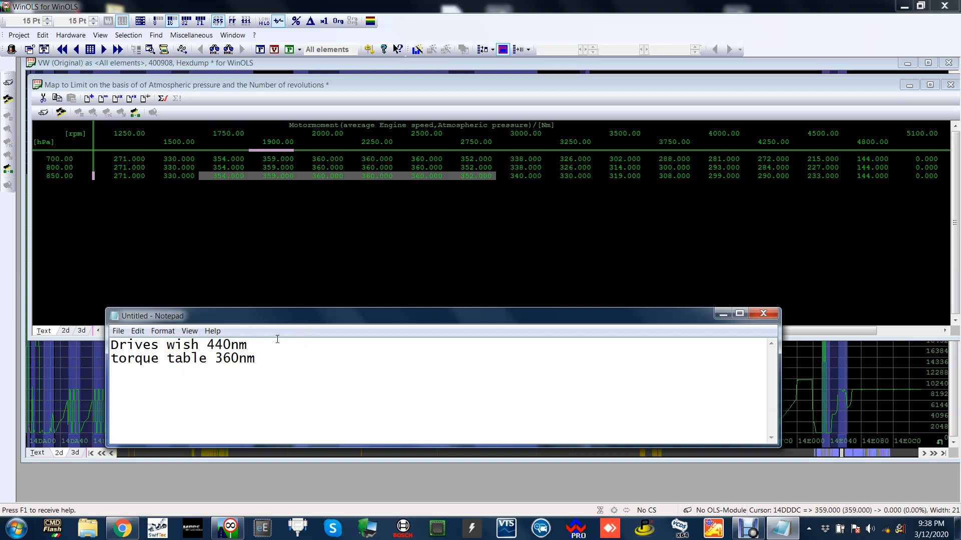
Compare the 440nm and 360nm figures by highlighting them in the note, keeping the text clear of the map.
{"action": "double_click", "coordinate": [242, 357]}
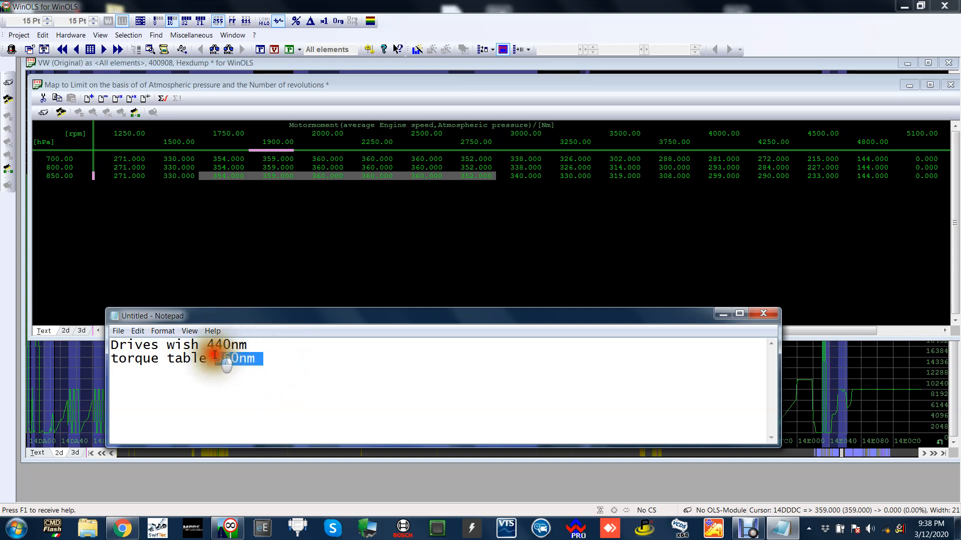
{"action": "left_click", "coordinate": [240, 389]}
{"action": "key", "text": "ctrl+a"}
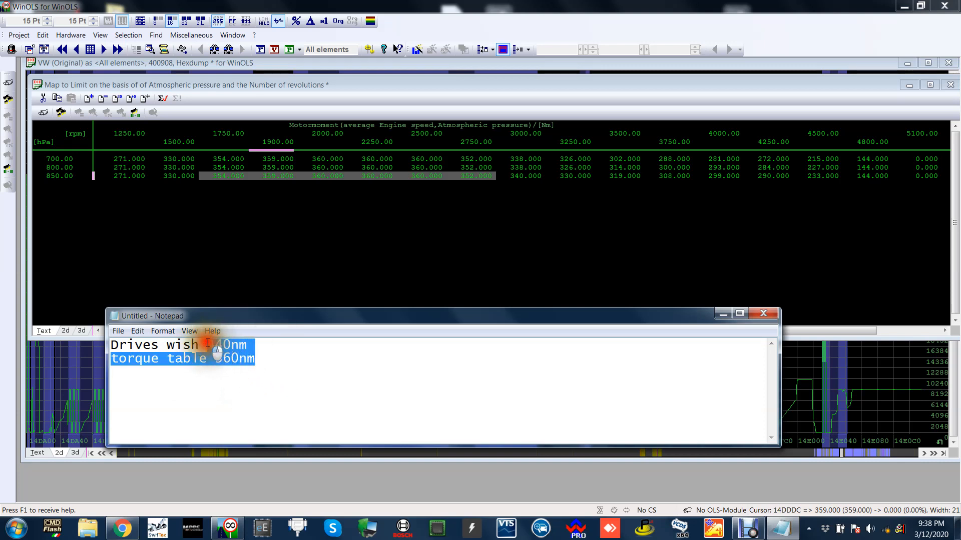
{"action": "left_click", "coordinate": [233, 373]}
{"action": "left_click_drag", "start_coordinate": [261, 359], "coordinate": [221, 361]}
{"action": "left_click", "coordinate": [225, 391]}
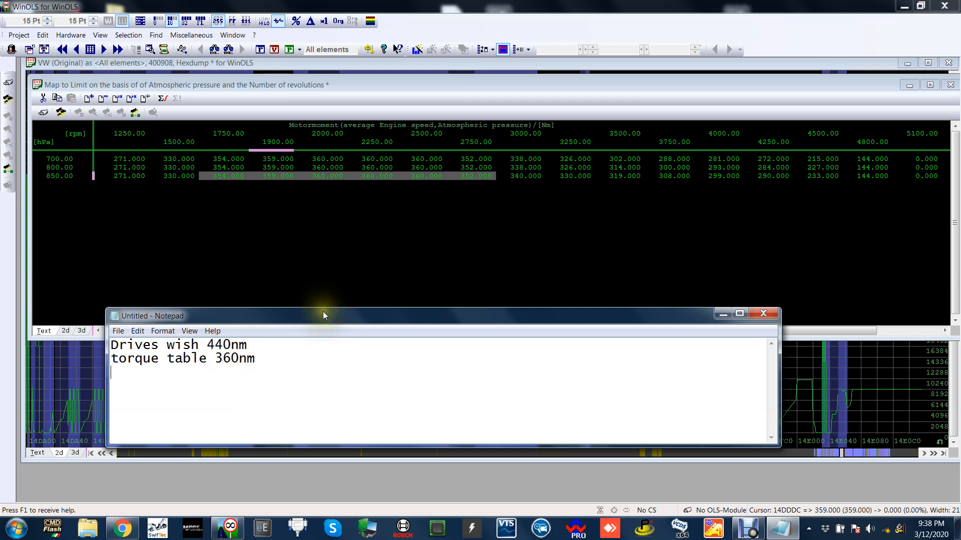
{"action": "mouse_move", "coordinate": [323, 311]}
{"action": "left_mouse_down"}
{"action": "mouse_move", "coordinate": [334, 282]}
{"action": "mouse_move", "coordinate": [323, 331]}
{"action": "left_mouse_up"}
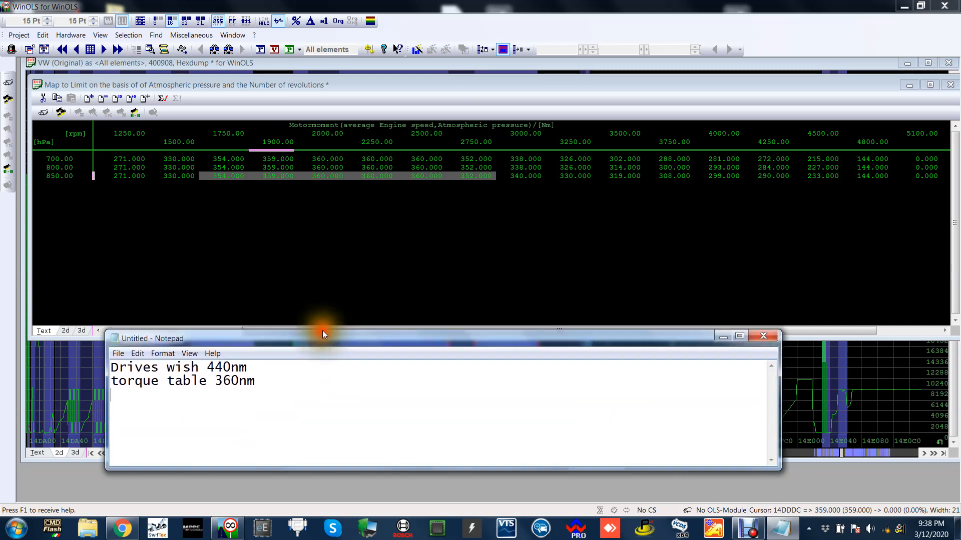
Return to WinOLS and close the map limiting torque by atmospheric pressure and number of revolutions.
{"action": "left_click", "coordinate": [330, 240]}
{"action": "left_click_drag", "start_coordinate": [833, 88], "coordinate": [813, 100]}
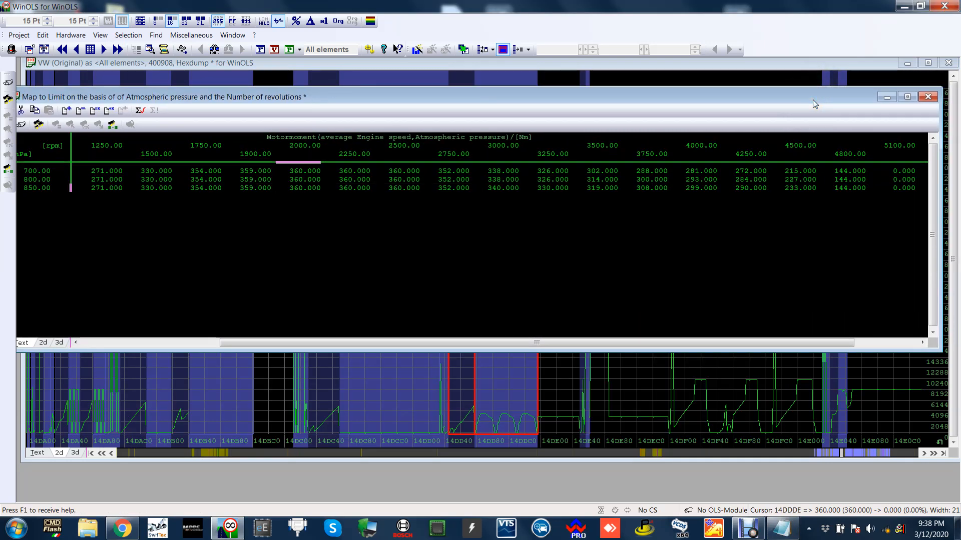
{"action": "left_click", "coordinate": [921, 96]}
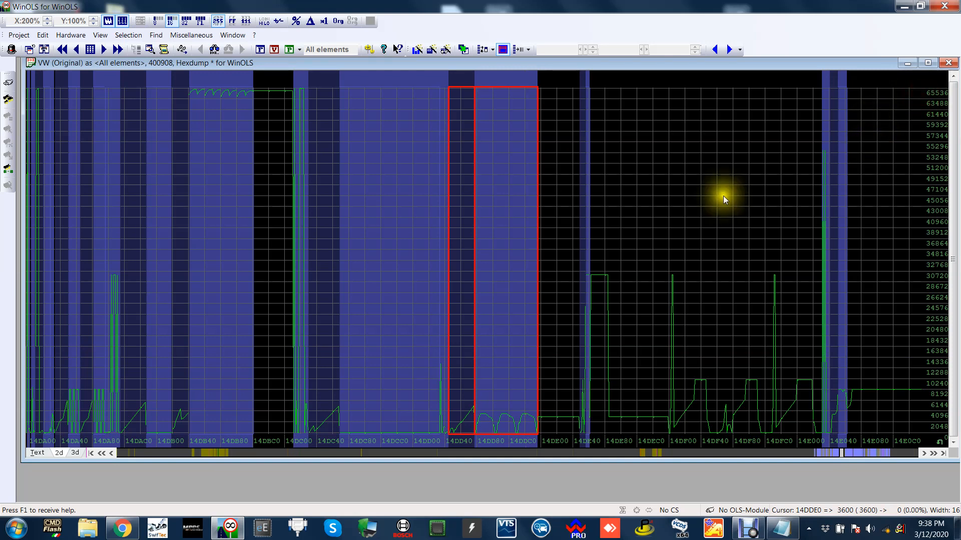
Browse further through the VW hexdump and inspect the map for amount of smoke from pressure, closing it again.
{"action": "left_click", "coordinate": [632, 165]}
{"action": "key", "text": "Page_Down"}
{"action": "key", "text": "Page_Down"}
{"action": "key", "text": "Page_Down"}
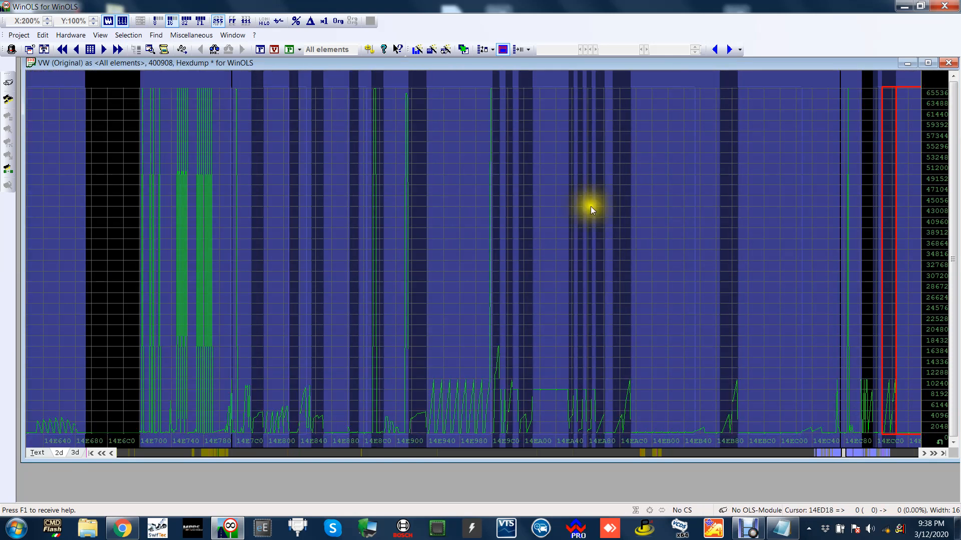
{"action": "key", "text": "Page_Down"}
{"action": "key", "text": "Page_Down"}
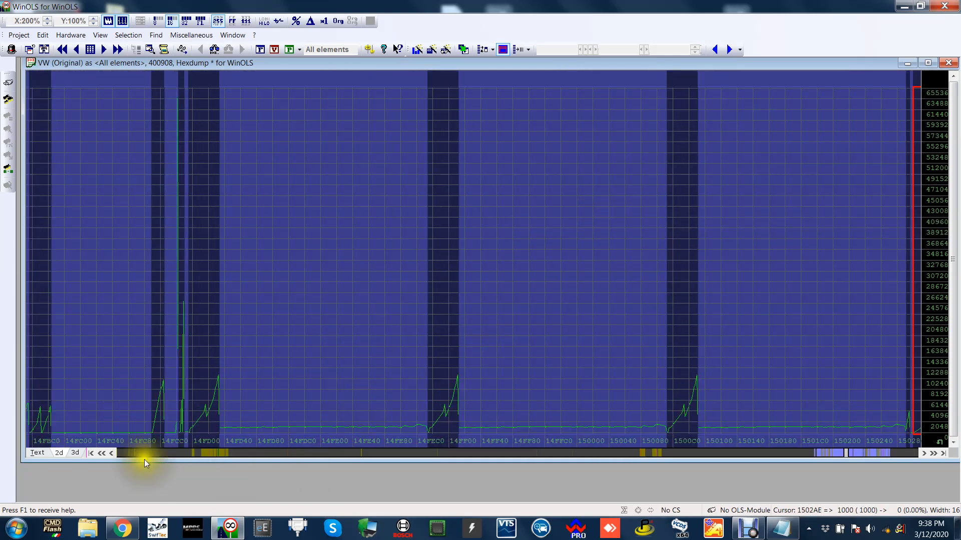
{"action": "left_click", "coordinate": [146, 455]}
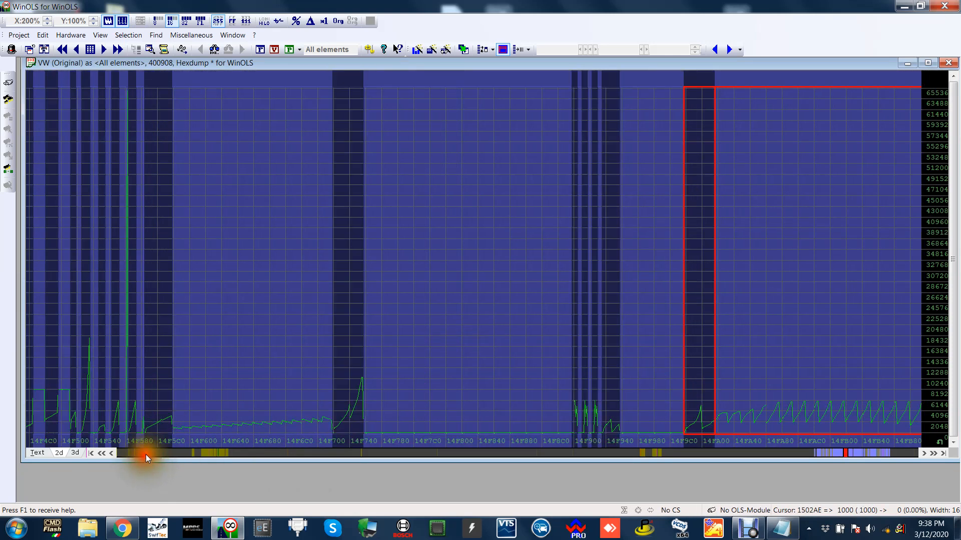
{"action": "double_click", "coordinate": [794, 238]}
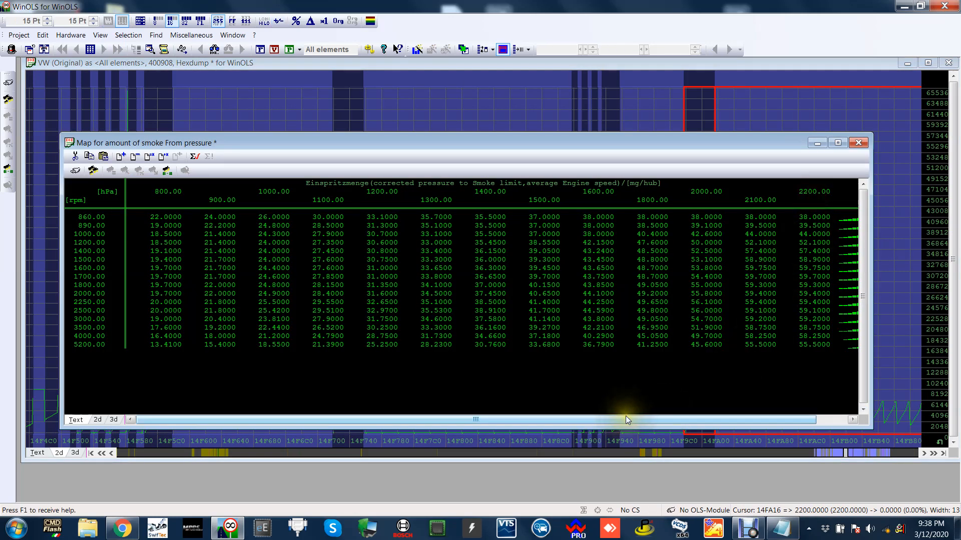
{"action": "scroll", "coordinate": [626, 416], "scroll_direction": "right", "scroll_amount": 1}
{"action": "left_click", "coordinate": [869, 146]}
Find and open the basic map for moment/quantitative conversion and bring its columns up to 405 Nm into view.
{"action": "key", "text": "Page_Down"}
{"action": "key", "text": "Page_Down"}
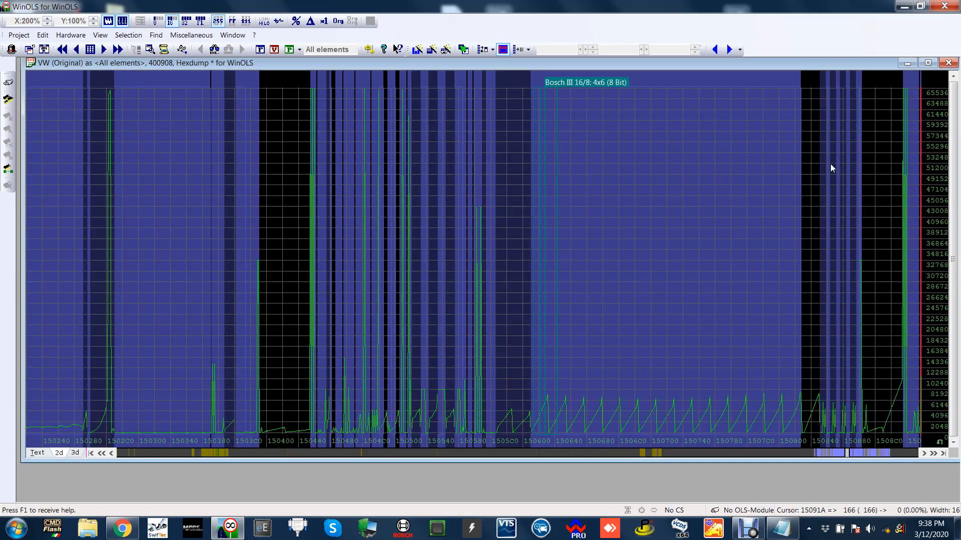
{"action": "double_click", "coordinate": [706, 198]}
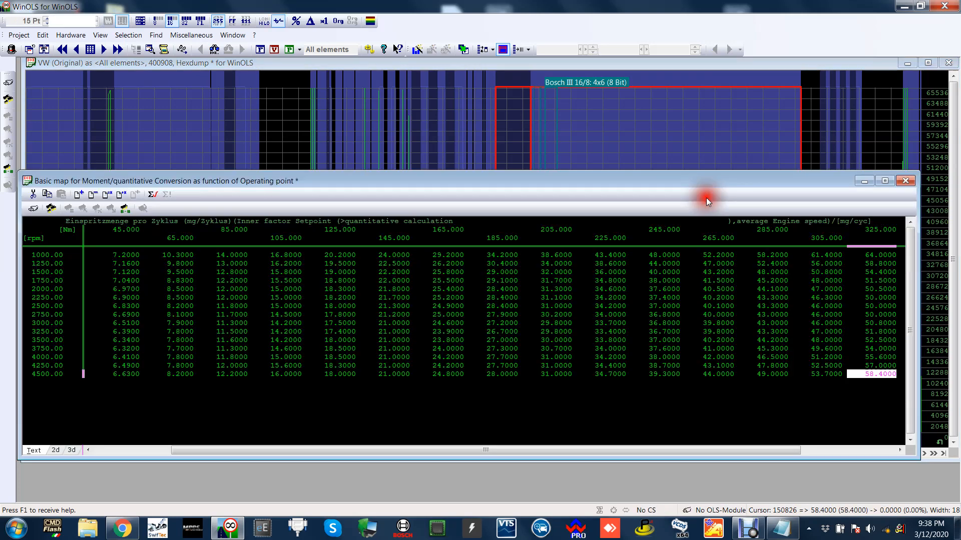
{"action": "left_click_drag", "start_coordinate": [681, 180], "coordinate": [691, 146]}
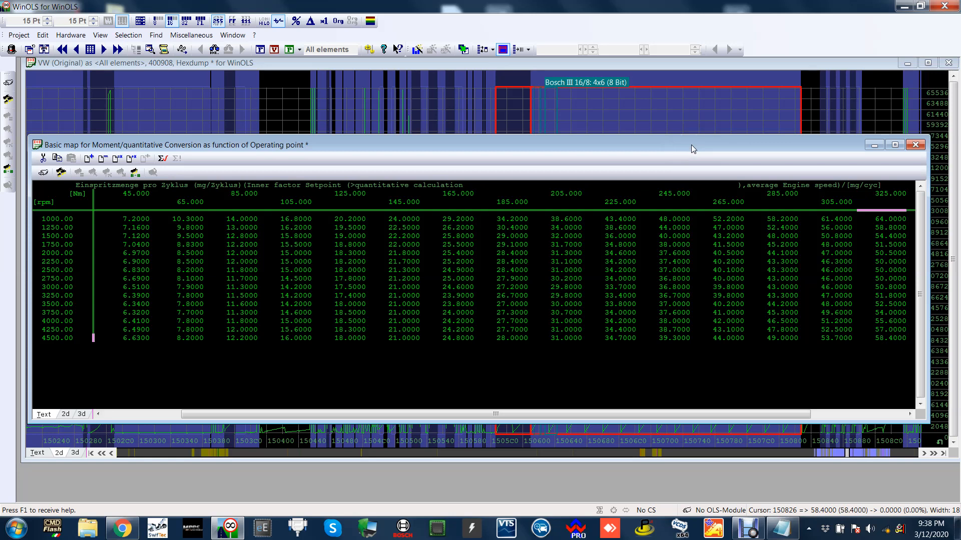
{"action": "left_click_drag", "start_coordinate": [299, 414], "coordinate": [502, 412]}
{"action": "left_click_drag", "start_coordinate": [599, 145], "coordinate": [596, 101]}
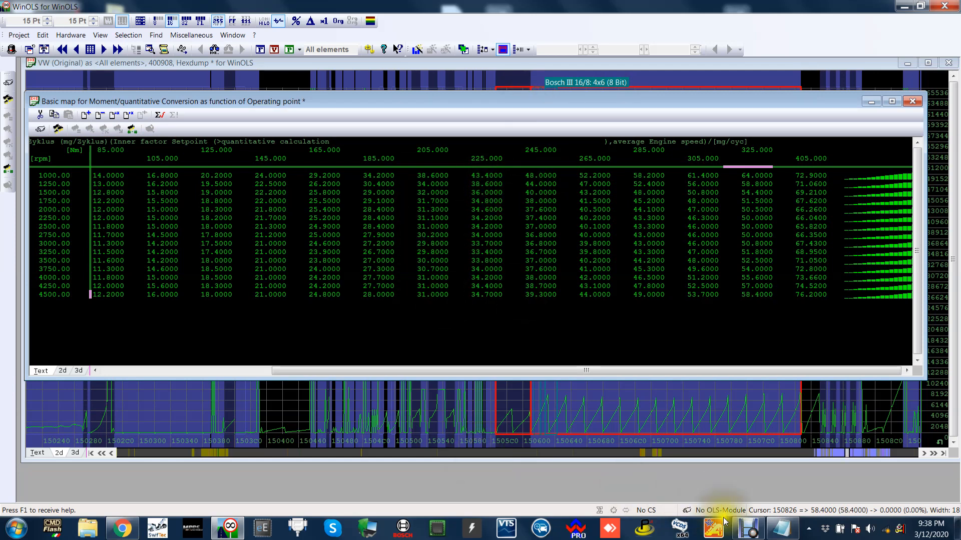
Bring up the Notepad torque note and place it below the conversion map for comparison.
{"action": "left_click", "coordinate": [780, 528]}
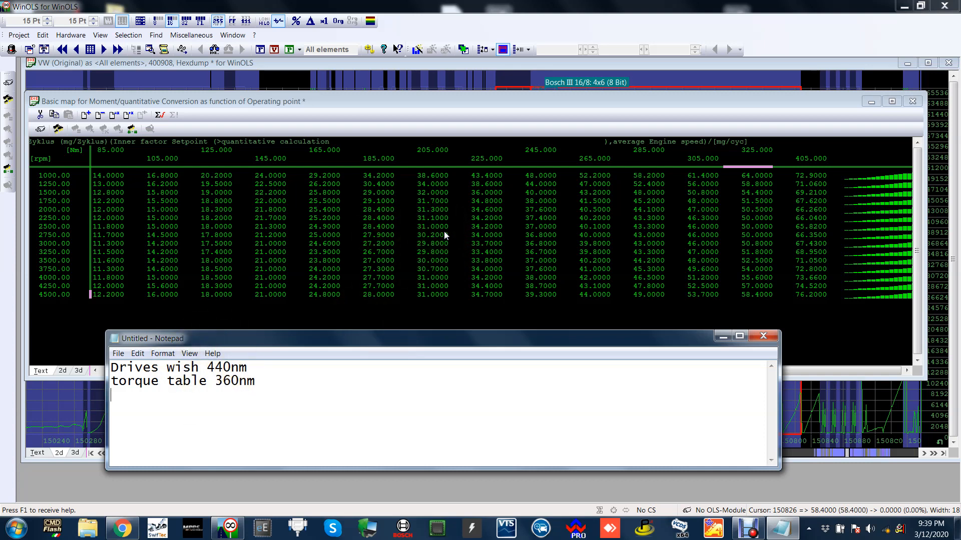
{"action": "left_click_drag", "start_coordinate": [453, 340], "coordinate": [460, 290]}
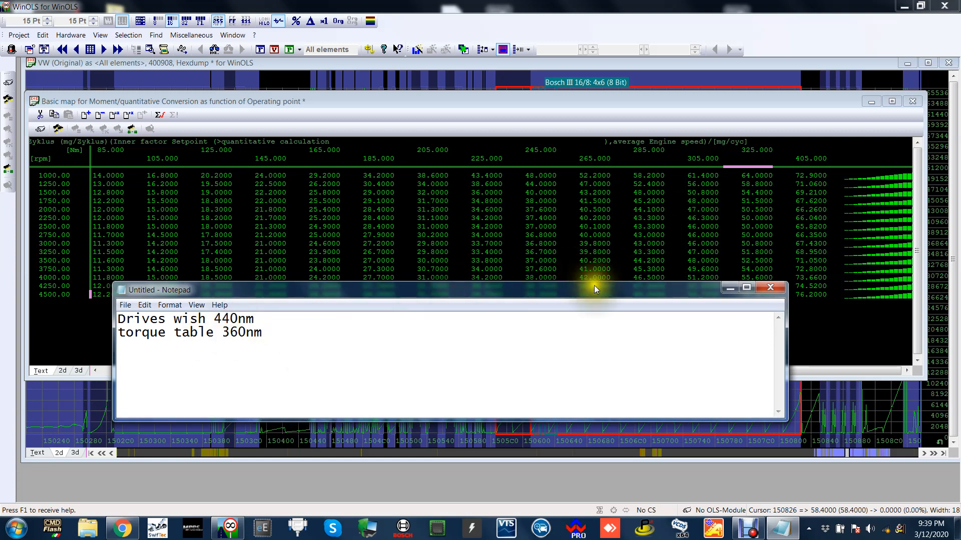
{"action": "left_click_drag", "start_coordinate": [593, 288], "coordinate": [619, 376]}
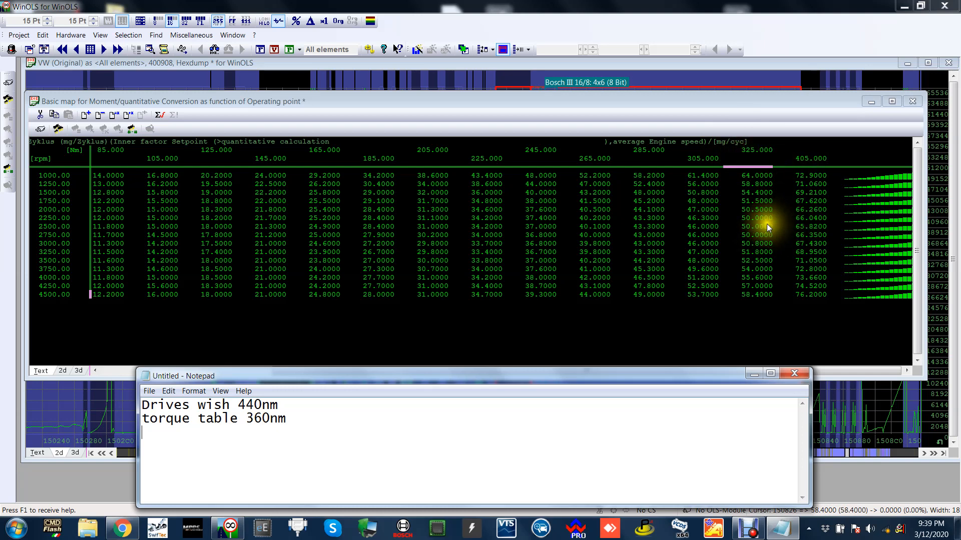
Highlight the injection quantities at 325 and 405 Nm from 2000 to 2500 rpm, clear the selection and recall the note.
{"action": "left_click_drag", "start_coordinate": [755, 212], "coordinate": [812, 226]}
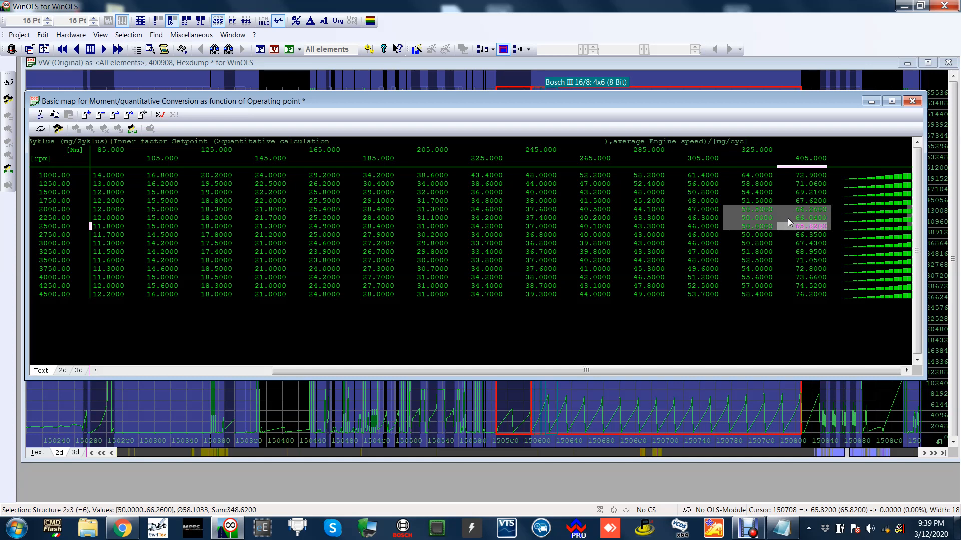
{"action": "key", "text": "Escape"}
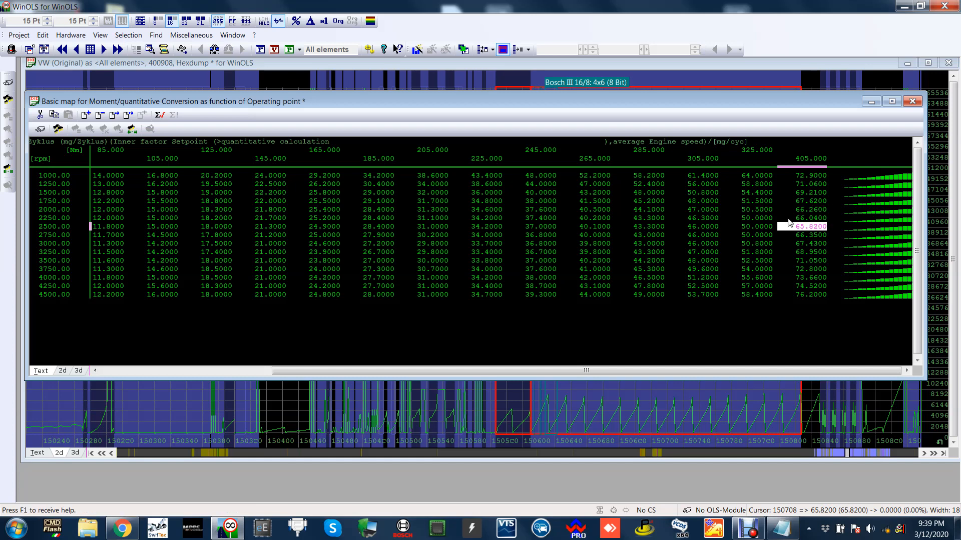
{"action": "left_click", "coordinate": [795, 534]}
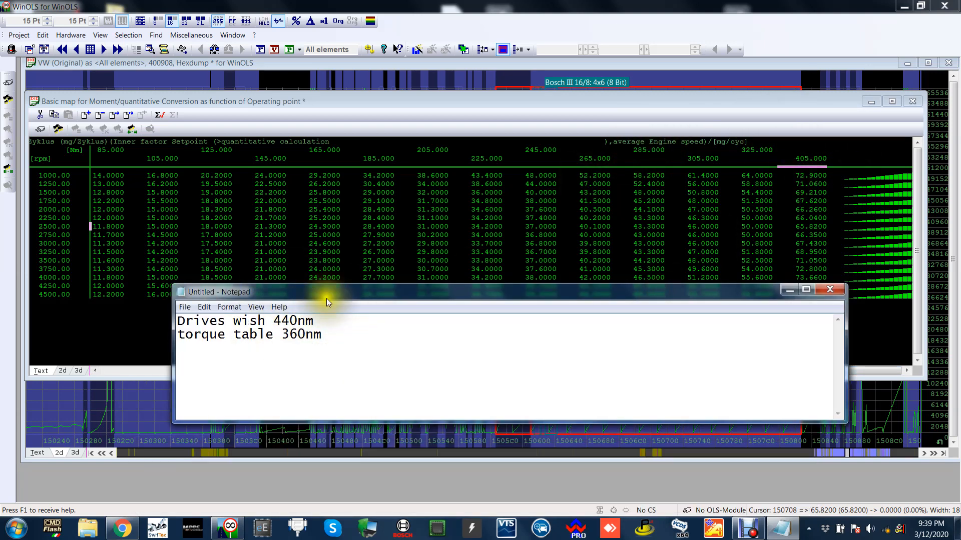
Shrink the Notepad torque note and place it below the moment/quantitative conversion map.
{"action": "left_click_drag", "start_coordinate": [326, 298], "coordinate": [393, 359]}
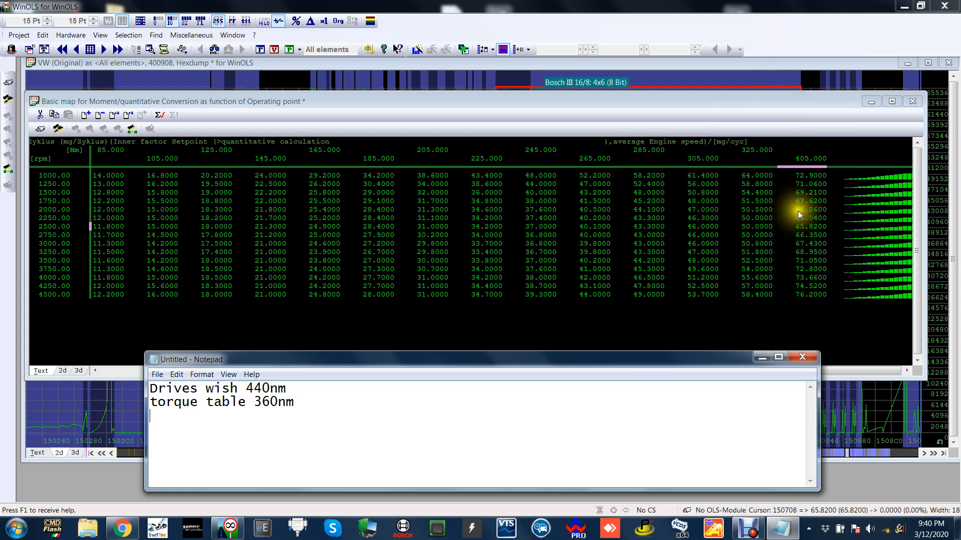
{"action": "left_click_drag", "start_coordinate": [691, 359], "coordinate": [676, 320]}
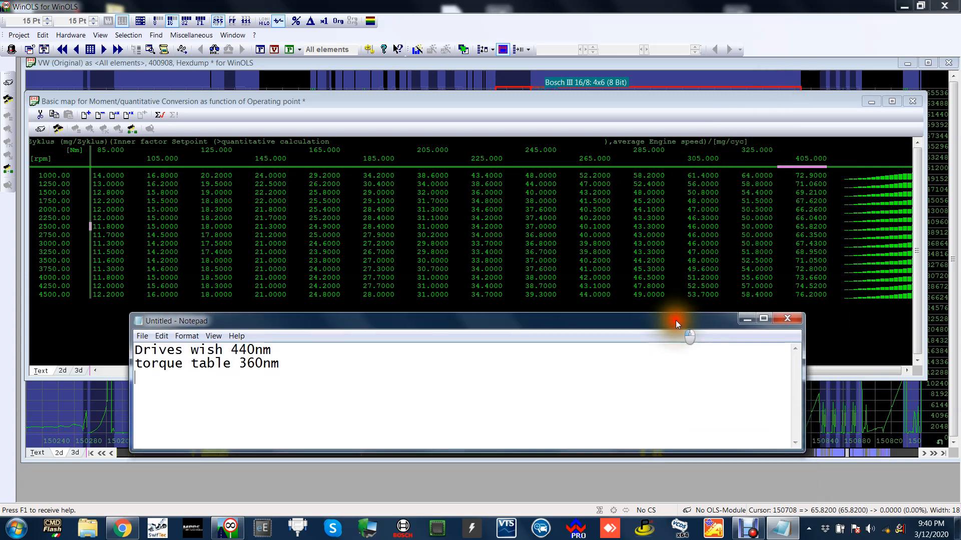
{"action": "left_click_drag", "start_coordinate": [797, 451], "coordinate": [727, 415]}
{"action": "left_click_drag", "start_coordinate": [531, 323], "coordinate": [639, 421]}
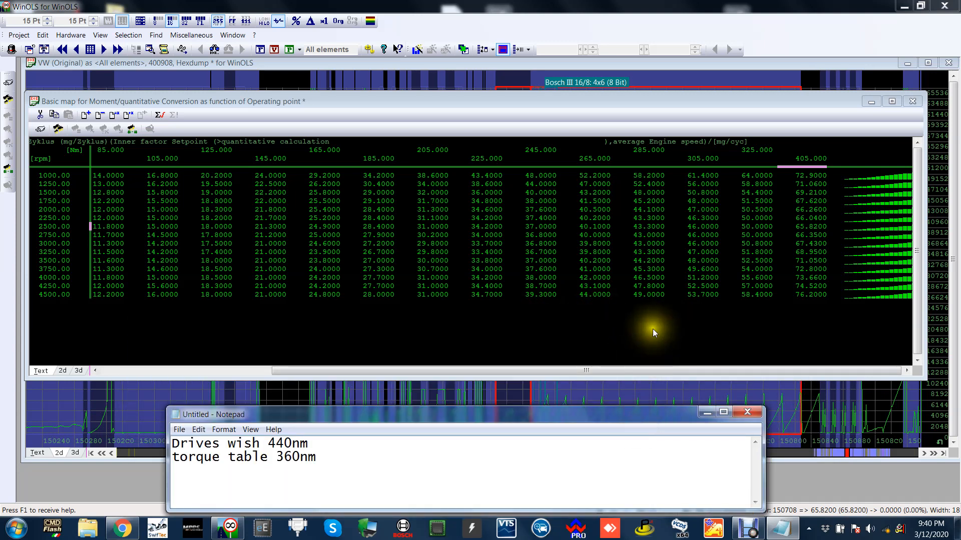
Close the conversion map and browse further along the VW hexdump, briefly recalling the torque note.
{"action": "left_click", "coordinate": [695, 311]}
{"action": "left_click", "coordinate": [912, 101]}
{"action": "left_click_drag", "start_coordinate": [715, 155], "coordinate": [597, 162]}
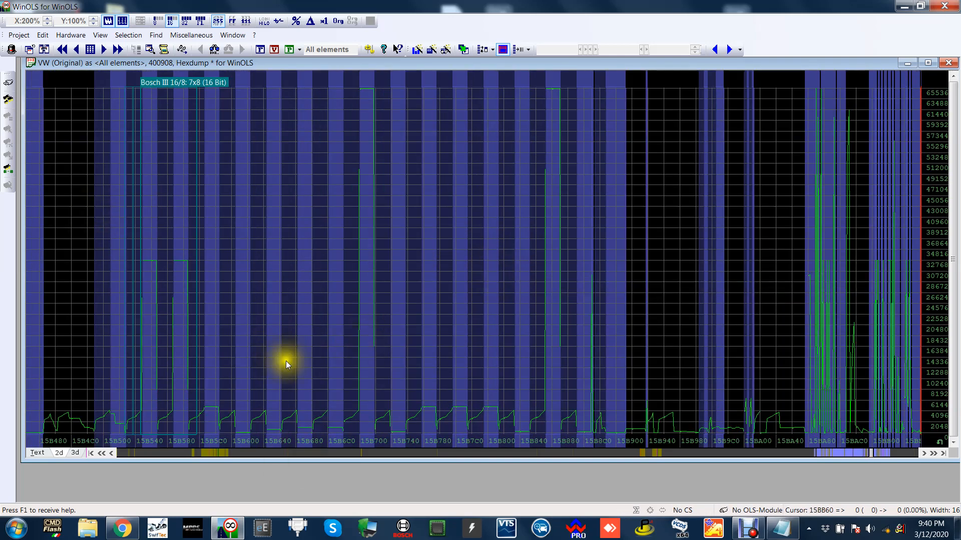
{"action": "left_click", "coordinate": [780, 527]}
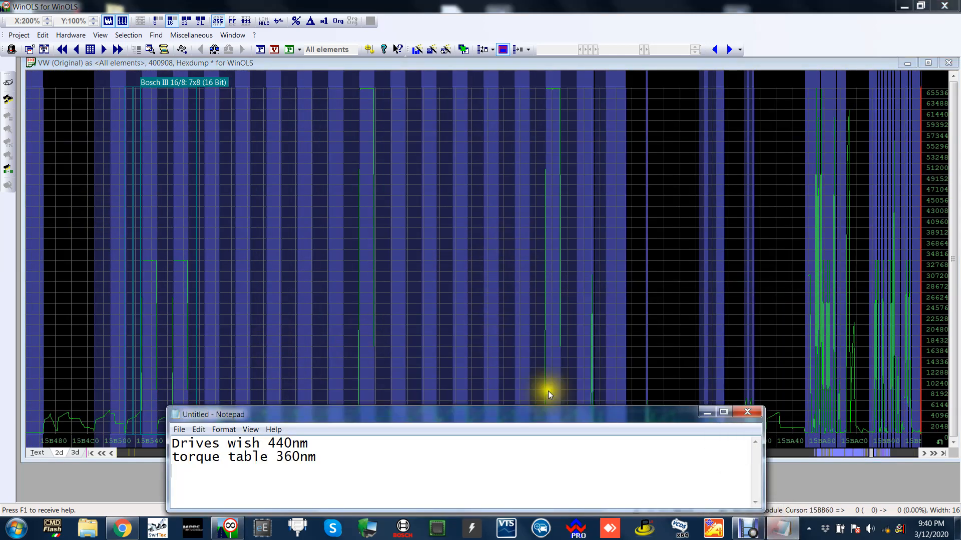
{"action": "left_click_drag", "start_coordinate": [459, 423], "coordinate": [462, 440]}
{"action": "left_click", "coordinate": [426, 407]}
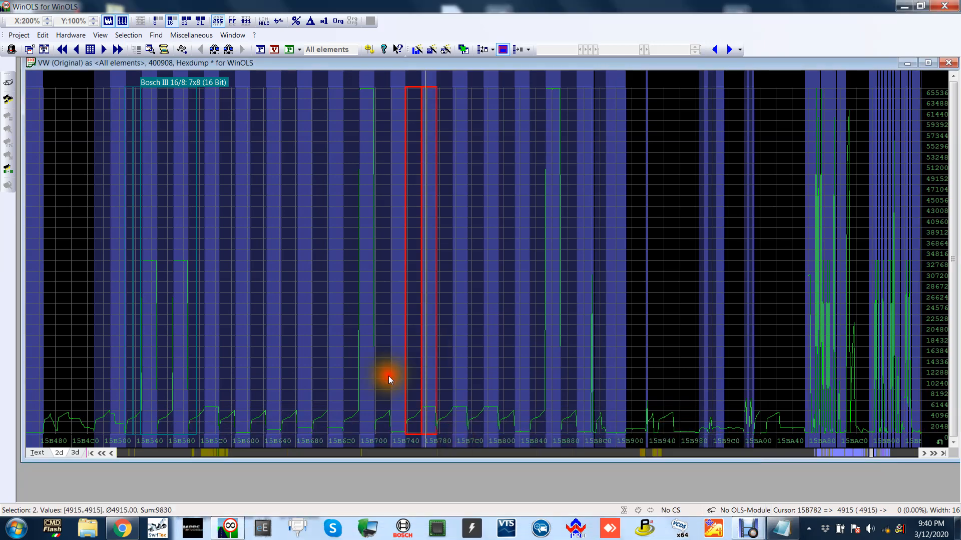
Reopen the basic map for moment/quantitative conversion and highlight its 325 and 405 Nm quantities from 2250 to 2750 rpm.
{"action": "left_click", "coordinate": [272, 455]}
{"action": "left_click_drag", "start_coordinate": [270, 452], "coordinate": [268, 449]}
{"action": "double_click", "coordinate": [202, 249]}
{"action": "left_click", "coordinate": [360, 283]}
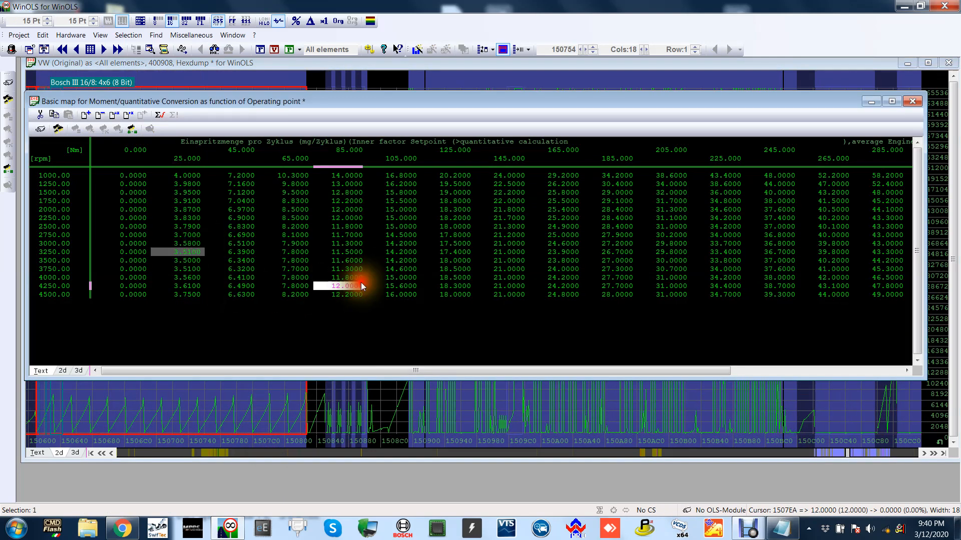
{"action": "left_click_drag", "start_coordinate": [602, 370], "coordinate": [775, 371]}
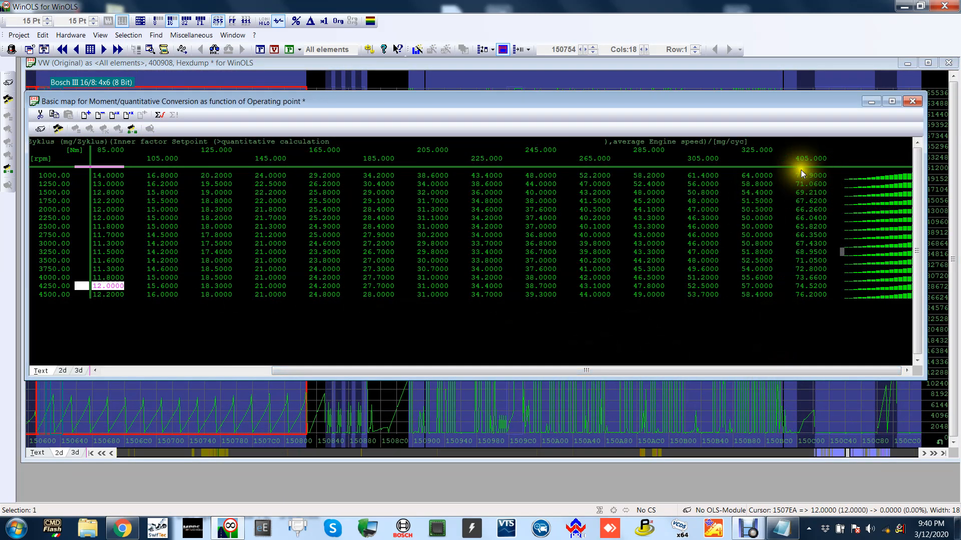
{"action": "left_click_drag", "start_coordinate": [766, 215], "coordinate": [799, 235]}
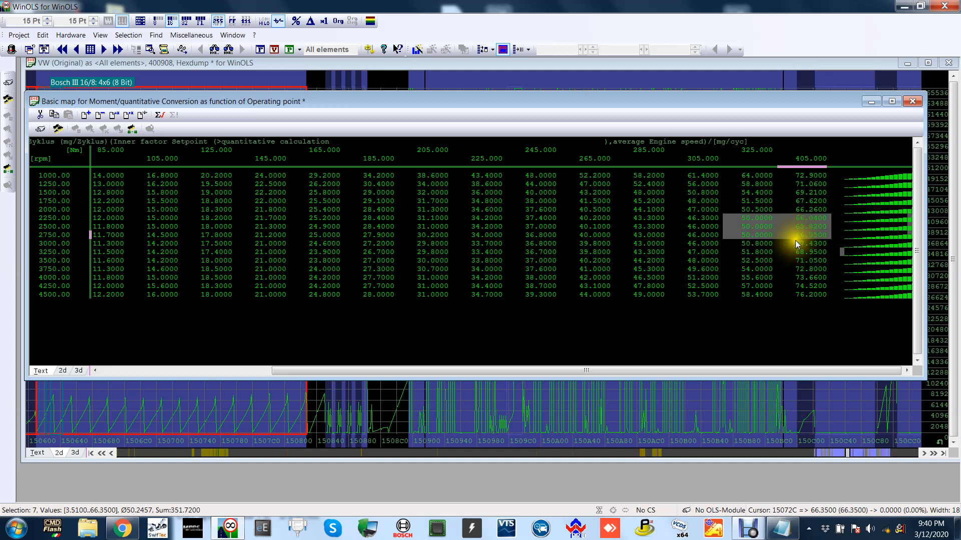
Add the line "NM conversion table - 60mg" to the Notepad torque note and place the note below the conversion map.
{"action": "left_click", "coordinate": [782, 529]}
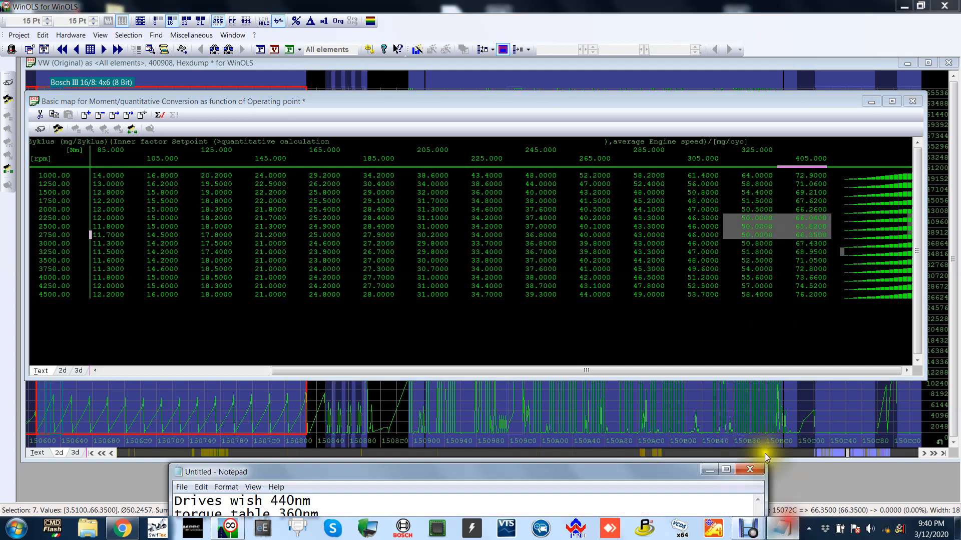
{"action": "left_click_drag", "start_coordinate": [613, 471], "coordinate": [616, 178]}
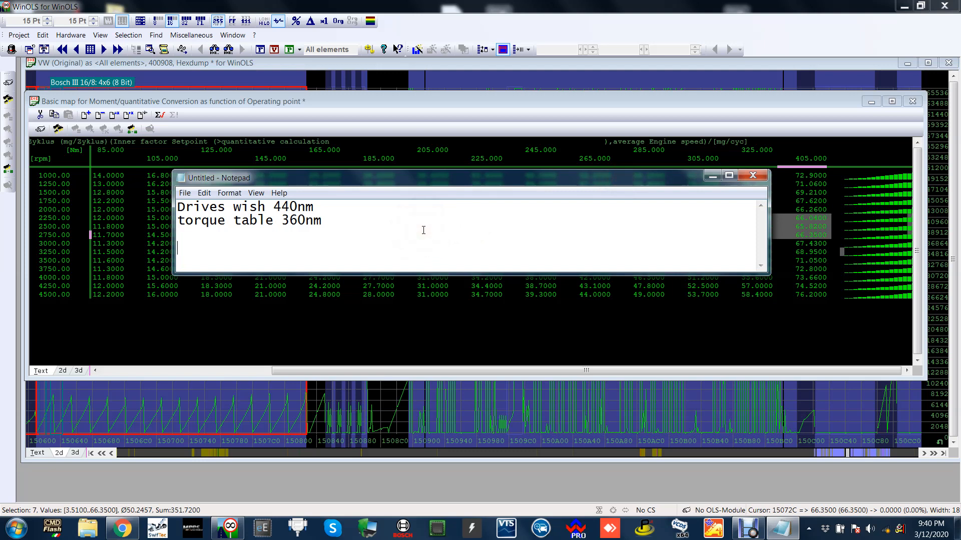
{"action": "type", "text": "NM conversion taab"}
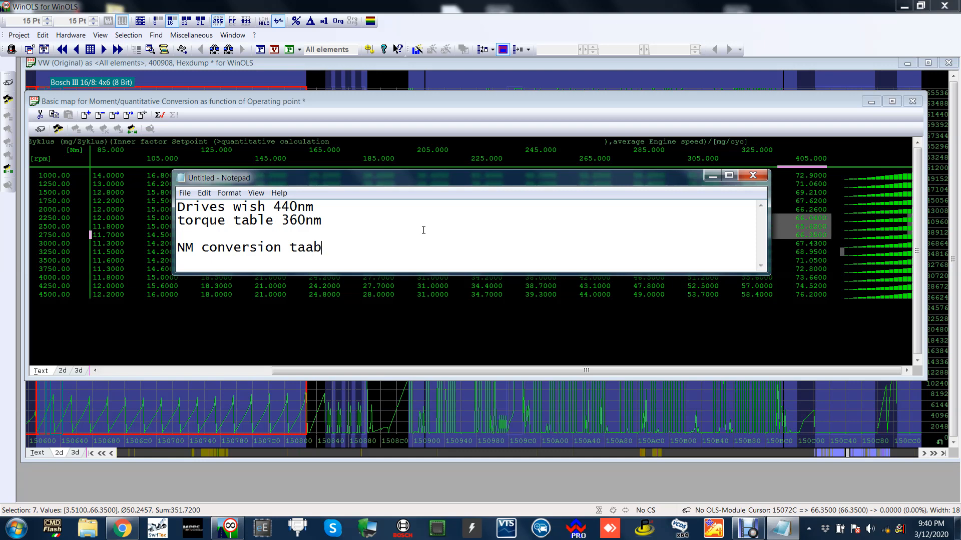
{"action": "key", "text": "BackSpace"}
{"action": "key", "text": "BackSpace"}
{"action": "type", "text": "ble - 60"}
{"action": "left_click_drag", "start_coordinate": [496, 174], "coordinate": [539, 393]}
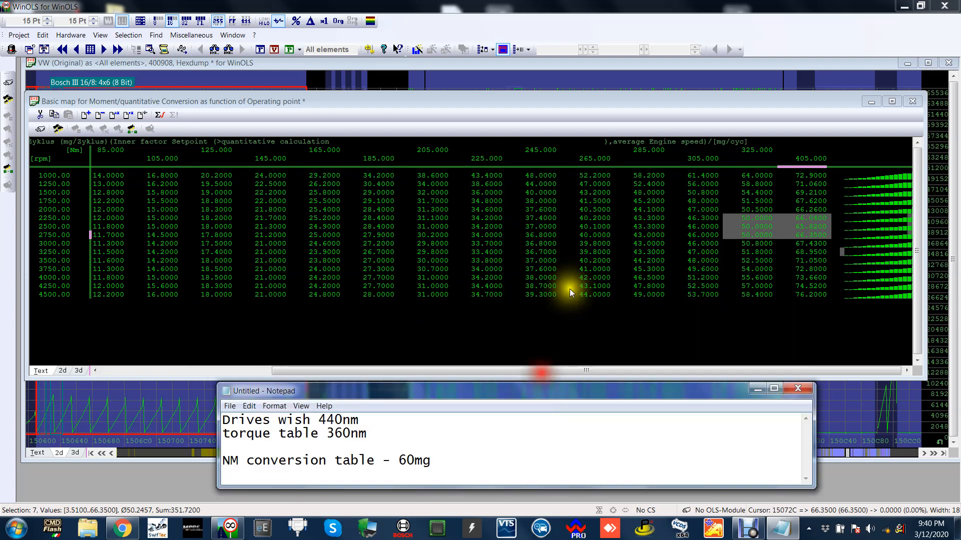
Close the conversion map and browse onward through the VW hexdump in search of the boost maps.
{"action": "left_click", "coordinate": [586, 252]}
{"action": "left_click", "coordinate": [912, 101]}
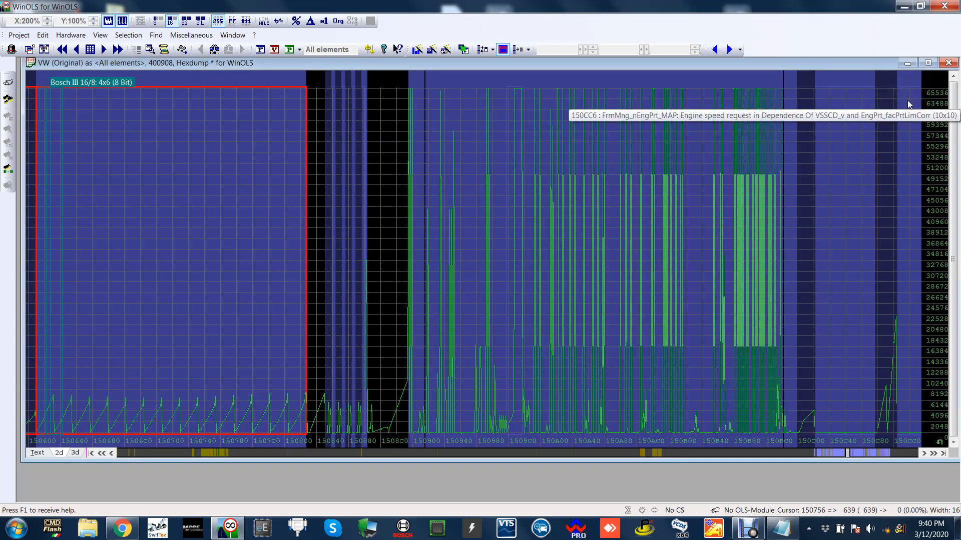
{"action": "scroll", "coordinate": [909, 104], "scroll_direction": "down", "scroll_amount": 15}
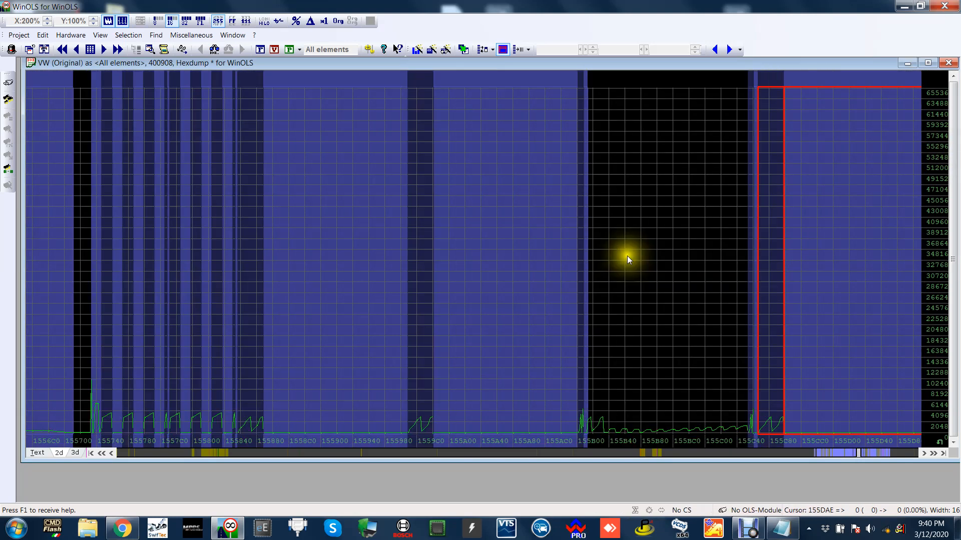
{"action": "scroll", "coordinate": [629, 259], "scroll_direction": "down", "scroll_amount": 13}
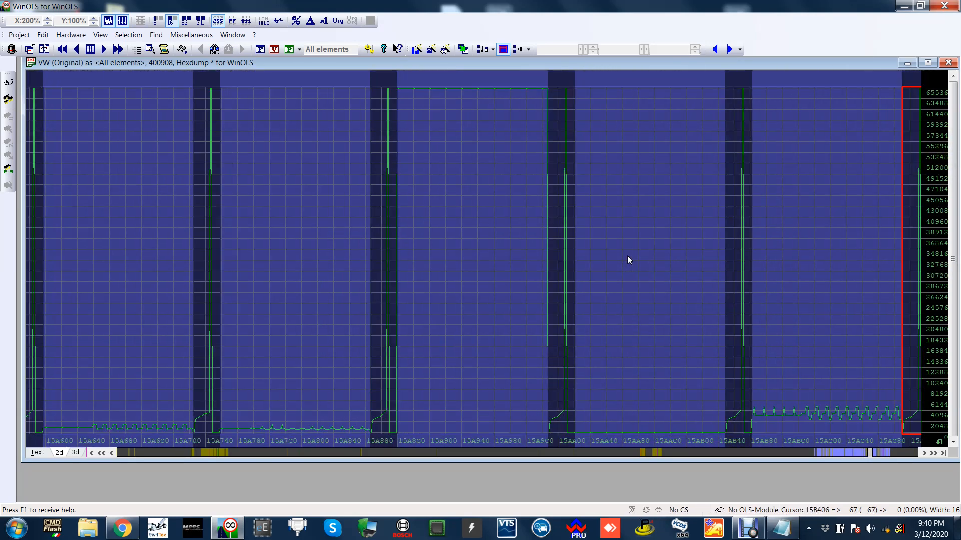
{"action": "scroll", "coordinate": [629, 259], "scroll_direction": "down", "scroll_amount": 2}
{"action": "scroll", "coordinate": [295, 452], "scroll_direction": "up", "scroll_amount": 5}
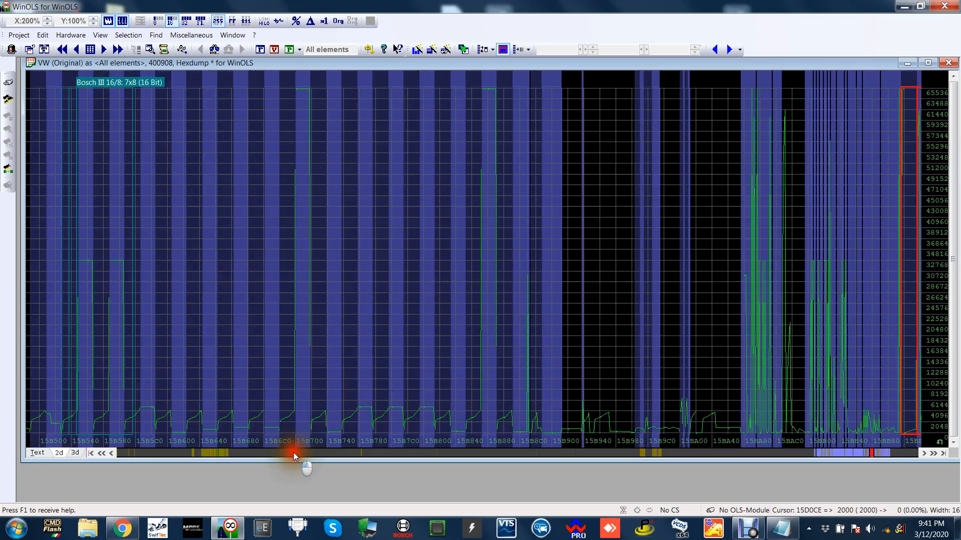
{"action": "scroll", "coordinate": [293, 452], "scroll_direction": "down", "scroll_amount": 8}
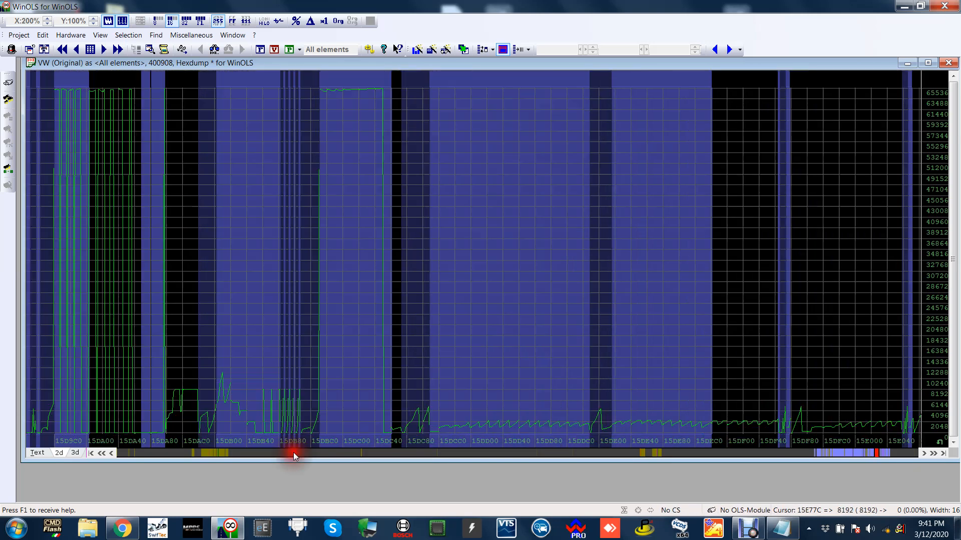
{"action": "scroll", "coordinate": [711, 257], "scroll_direction": "down", "scroll_amount": 2}
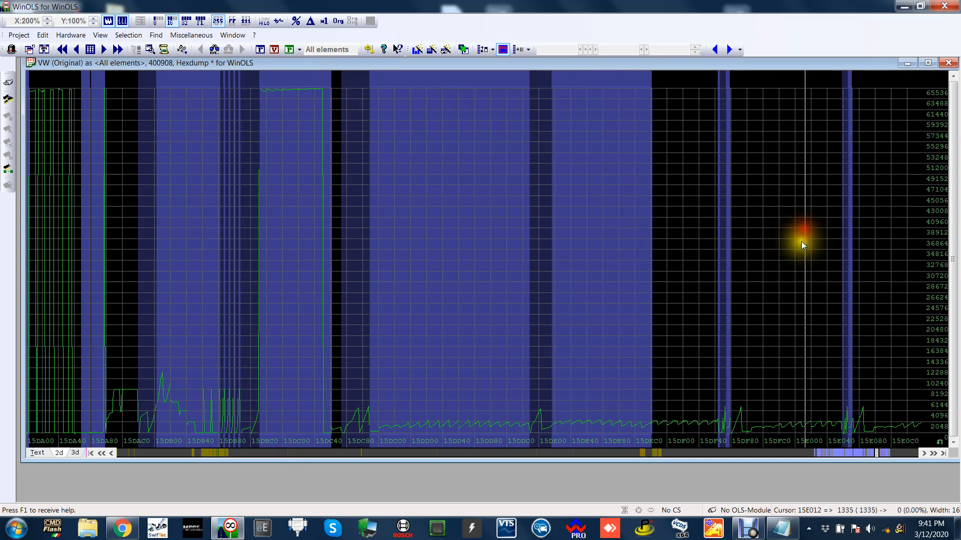
{"action": "scroll", "coordinate": [800, 241], "scroll_direction": "down", "scroll_amount": 1}
Check the neighbouring large maps around 15DD00 and open the map for fundamental value determination of boost base reference.
{"action": "left_click", "coordinate": [476, 243]}
{"action": "left_click", "coordinate": [404, 237]}
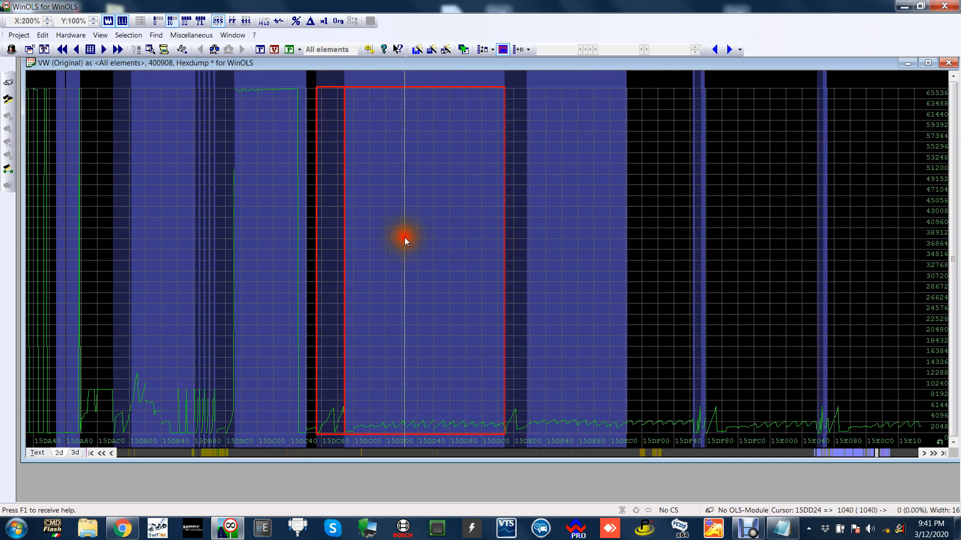
{"action": "left_click", "coordinate": [556, 243]}
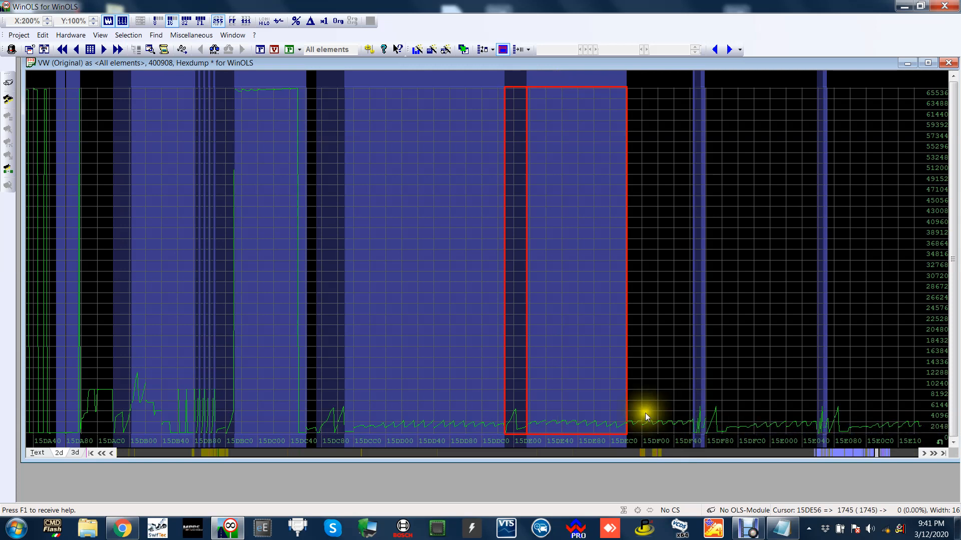
{"action": "scroll", "coordinate": [643, 300], "scroll_direction": "down", "scroll_amount": 1}
{"action": "double_click", "coordinate": [392, 263]}
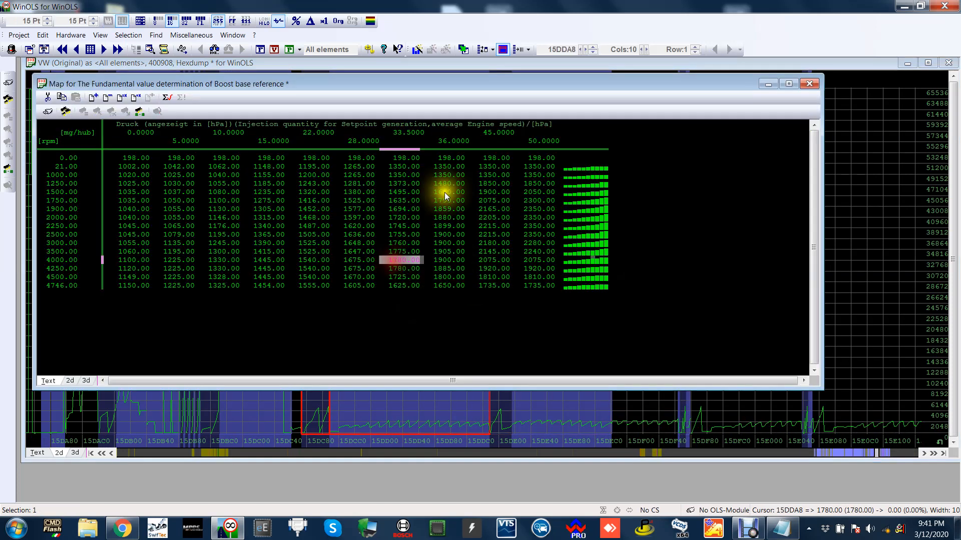
Highlight the boost map's injection quantity axis, engine speed axis and complete block of pressure values in turn.
{"action": "left_click", "coordinate": [446, 190]}
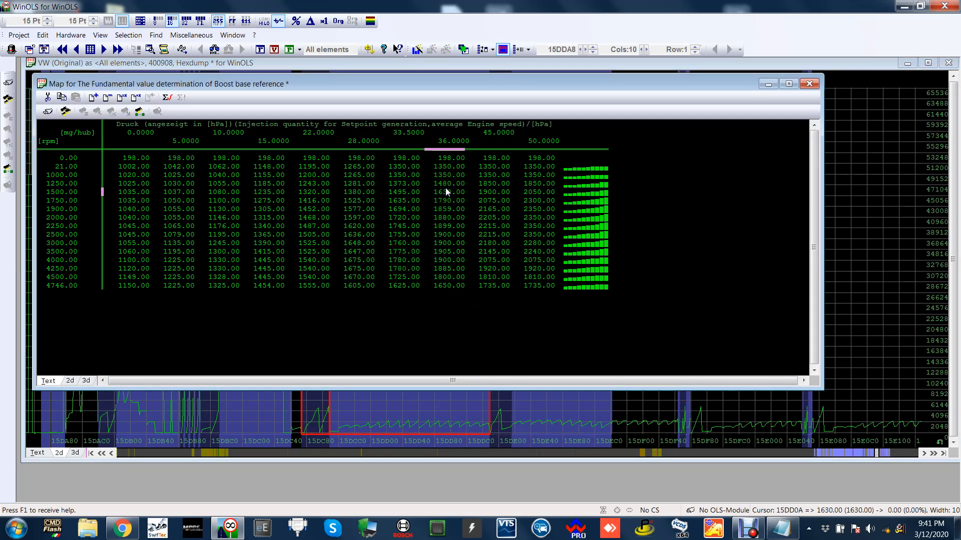
{"action": "left_click", "coordinate": [646, 173]}
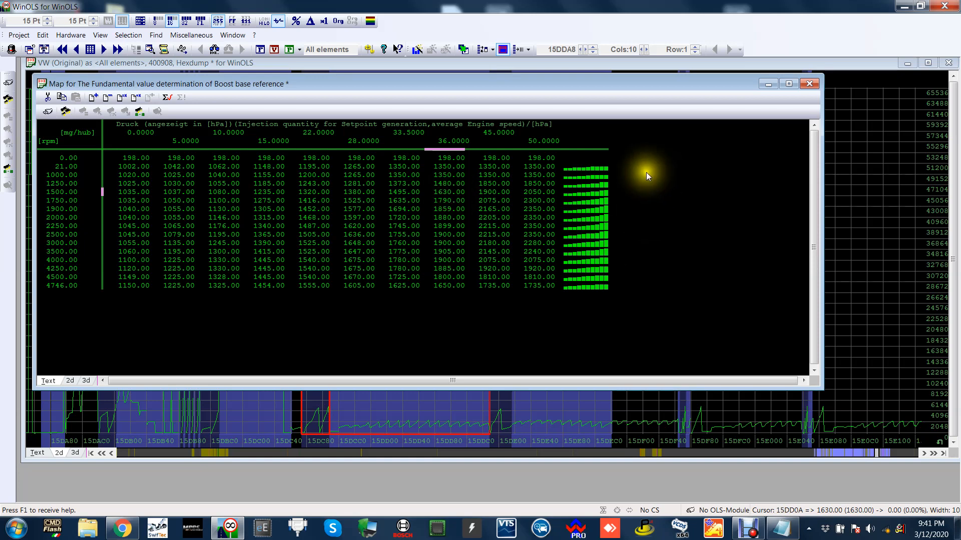
{"action": "left_click_drag", "start_coordinate": [143, 133], "coordinate": [541, 139]}
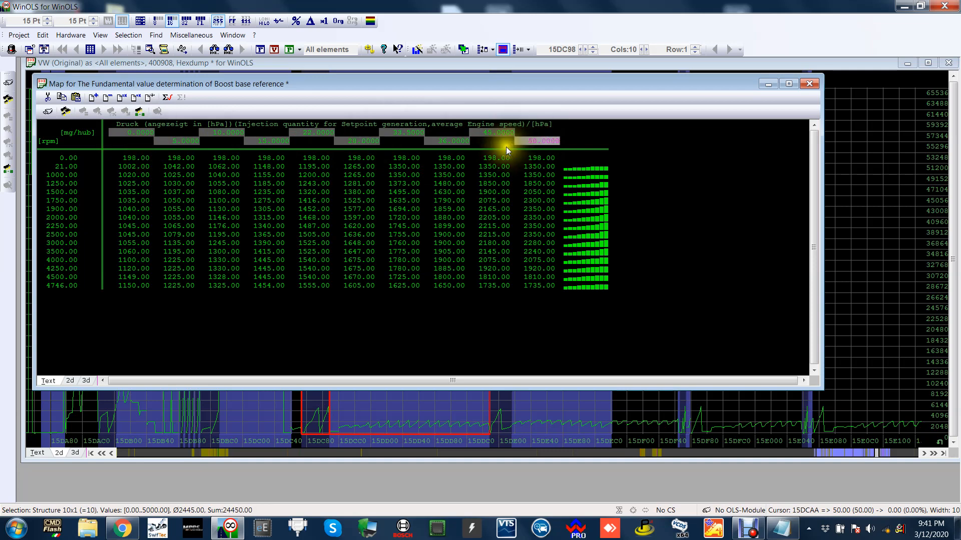
{"action": "left_click_drag", "start_coordinate": [51, 157], "coordinate": [69, 286]}
{"action": "left_click_drag", "start_coordinate": [127, 157], "coordinate": [534, 289]}
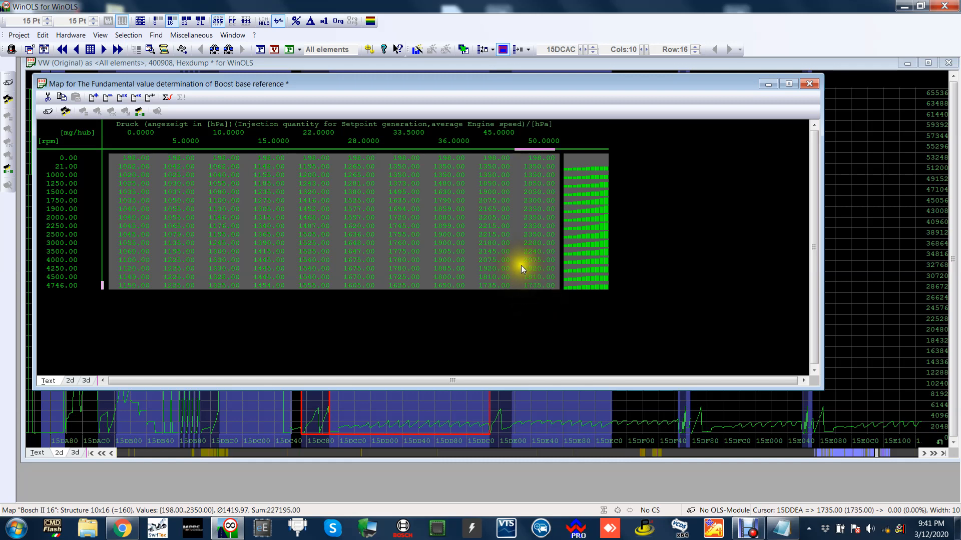
Clear the highlighting and inspect the boost pressures for 45 mg at 2500 rpm and 50 mg at 2000 rpm.
{"action": "left_click", "coordinate": [538, 217]}
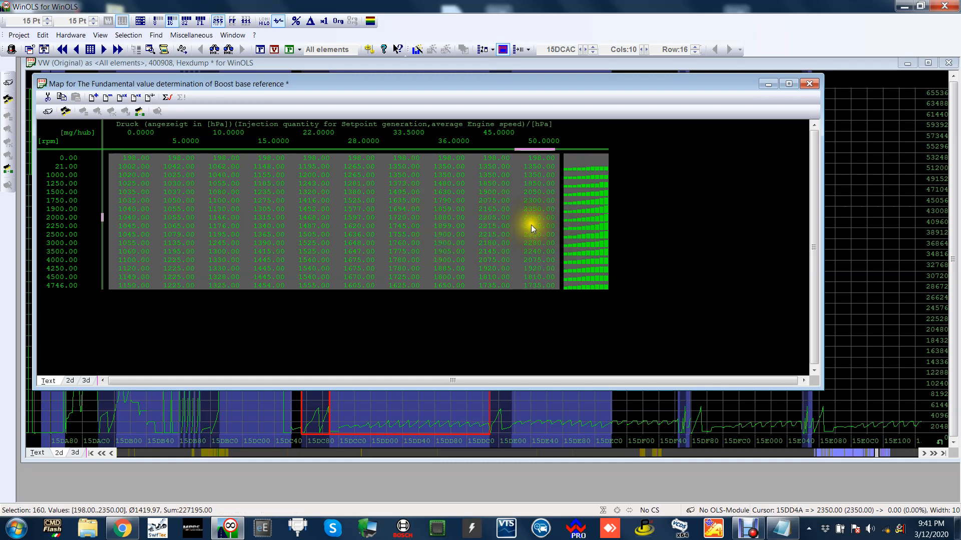
{"action": "left_click", "coordinate": [491, 235]}
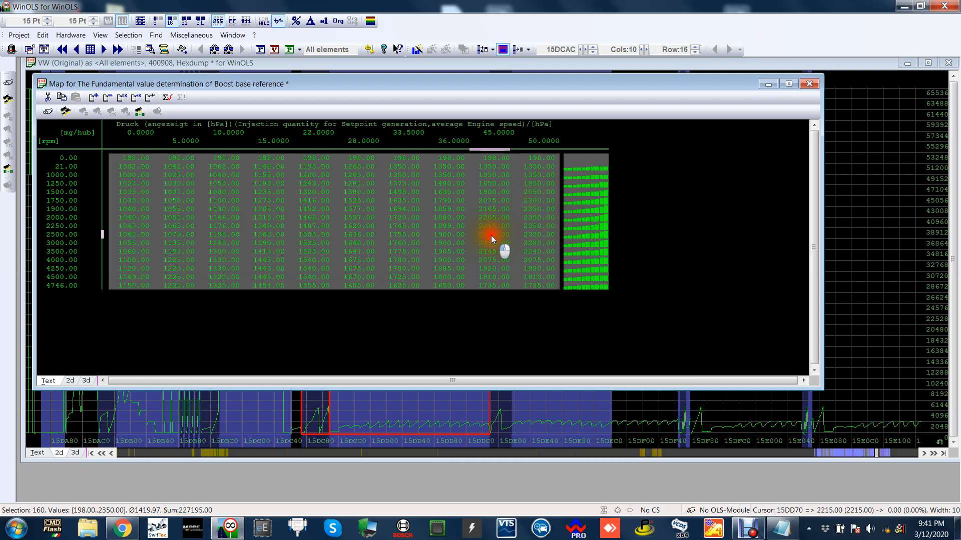
{"action": "key", "text": "Escape"}
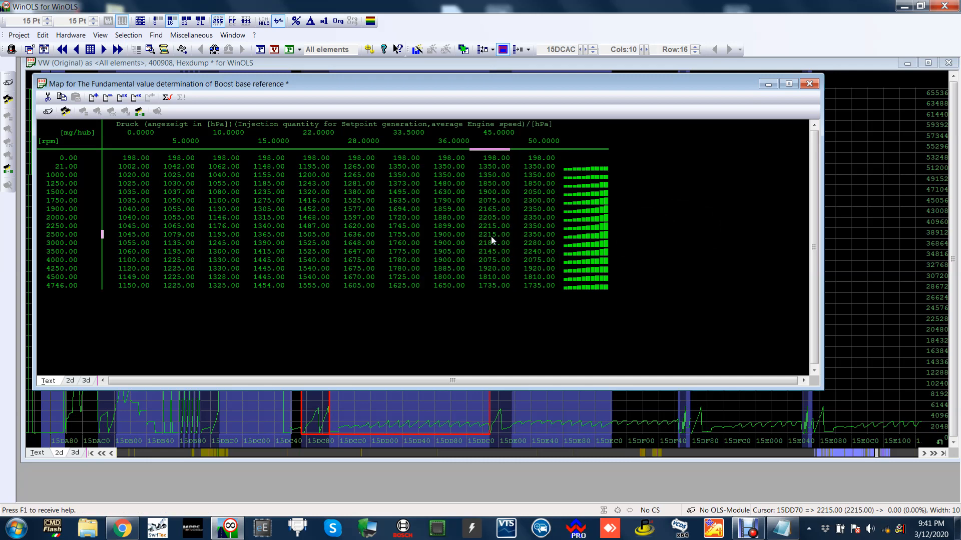
{"action": "left_click", "coordinate": [537, 217]}
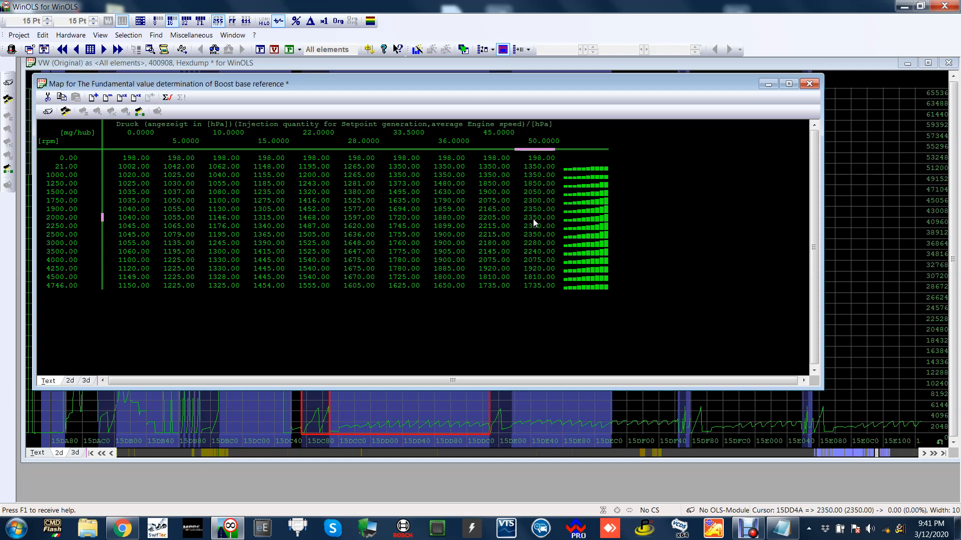
{"action": "left_click", "coordinate": [542, 217]}
Shrink and reposition the boost map window, and place the recalled Notepad note directly below it for comparison.
{"action": "left_click_drag", "start_coordinate": [818, 386], "coordinate": [696, 331]}
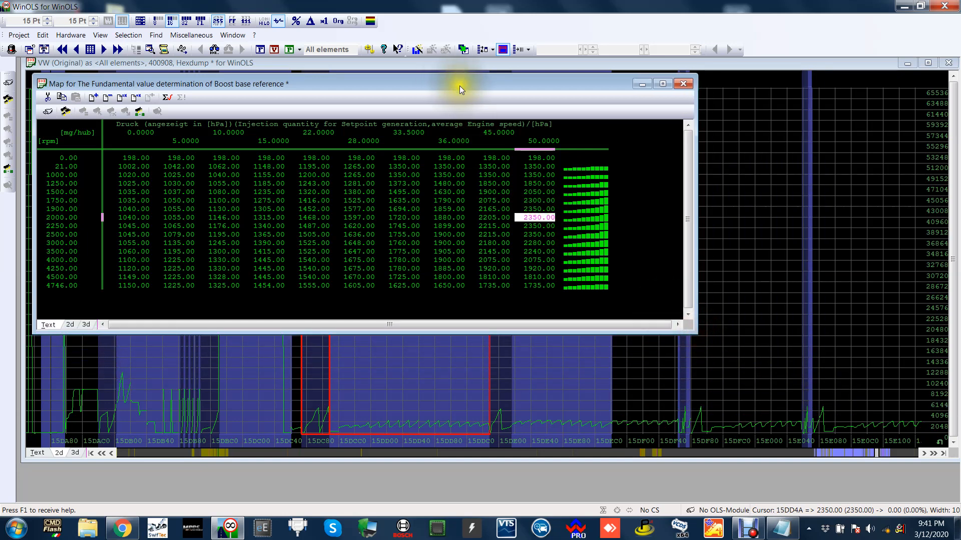
{"action": "left_click_drag", "start_coordinate": [461, 86], "coordinate": [485, 82]}
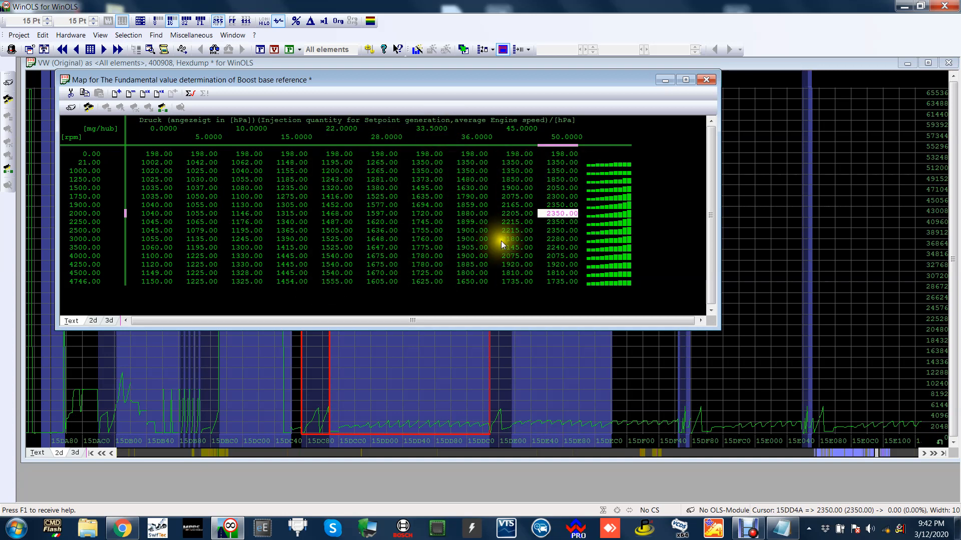
{"action": "left_click", "coordinate": [778, 535]}
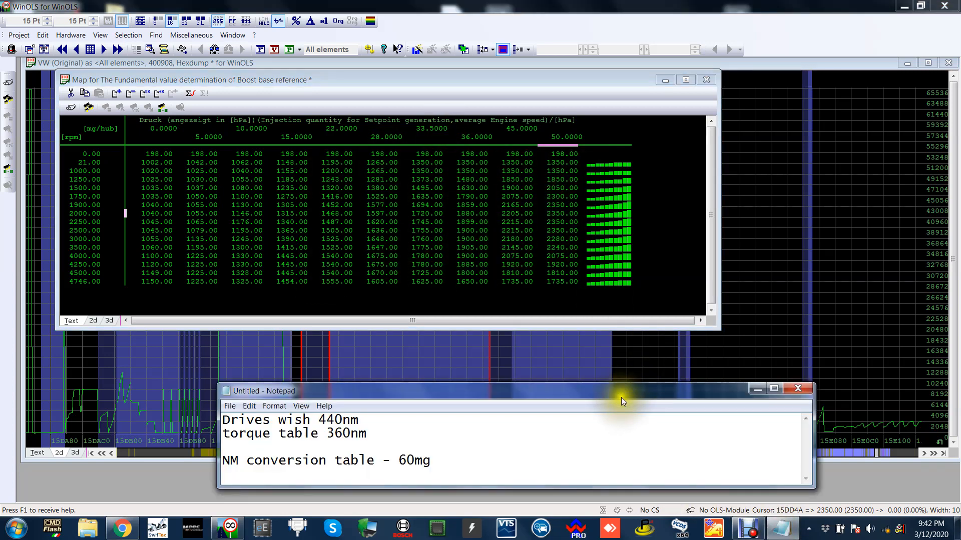
{"action": "left_click_drag", "start_coordinate": [620, 399], "coordinate": [506, 327]}
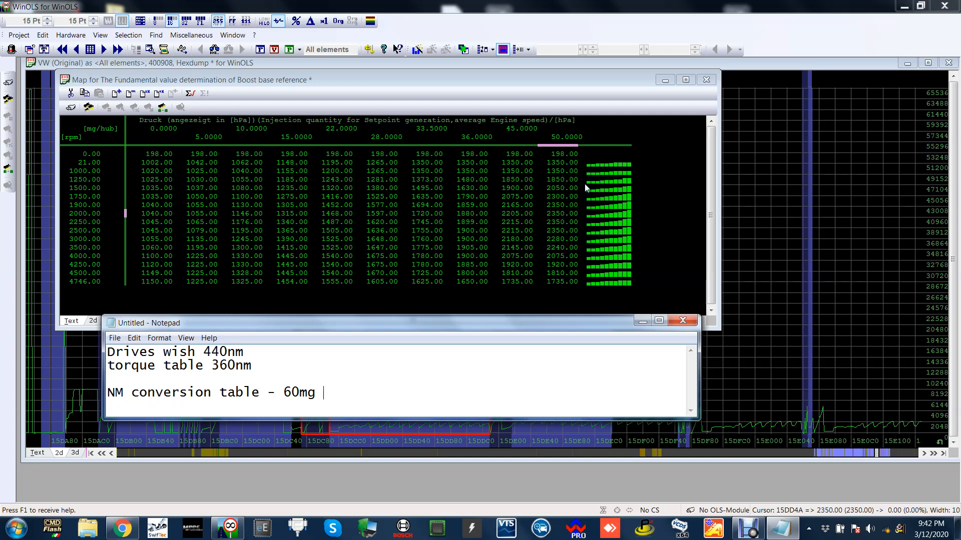
{"action": "left_click", "coordinate": [597, 218]}
{"action": "left_click_drag", "start_coordinate": [576, 325], "coordinate": [603, 345]}
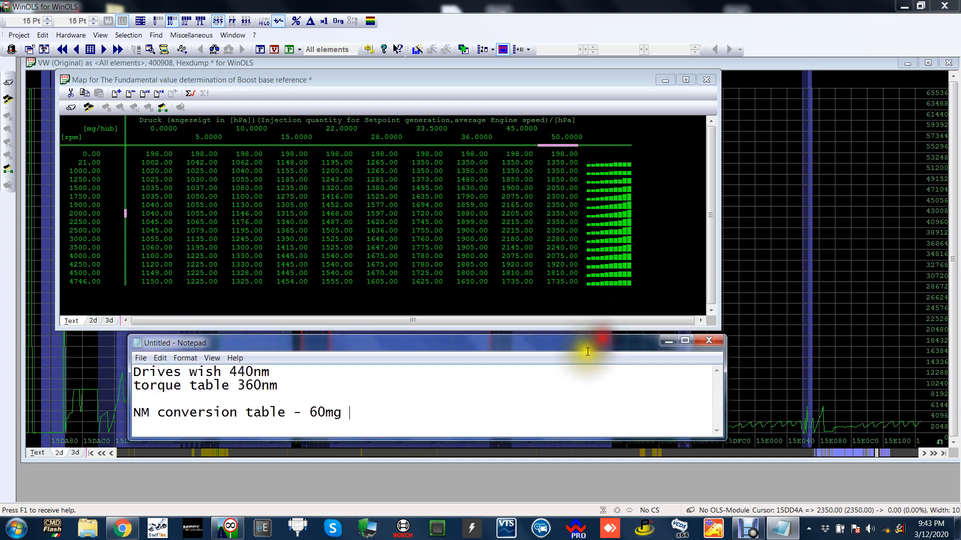
Add the line "boost - 1.35 bar @ 50mg" to the Notepad note, one blank line below the NM conversion entry.
{"action": "key", "text": "Return"}
{"action": "key", "text": "Return"}
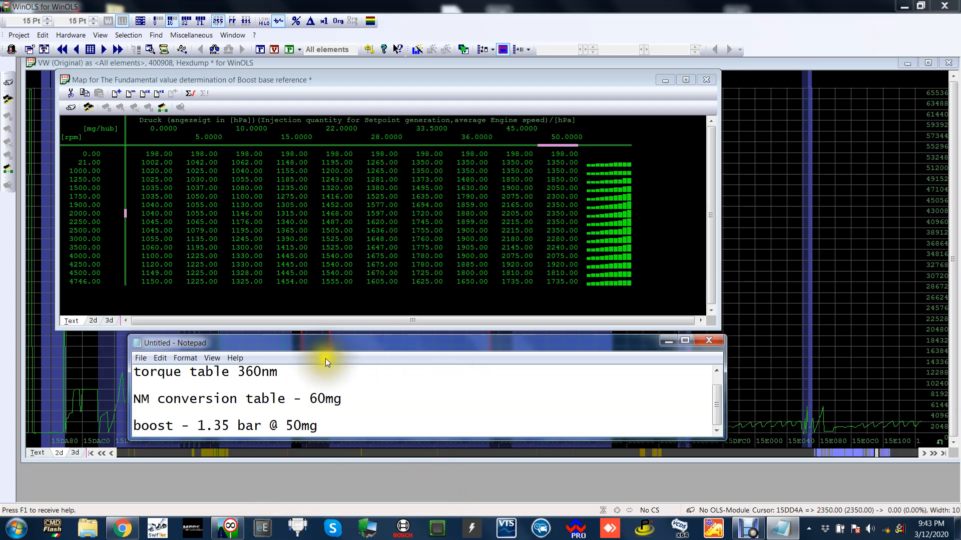
{"action": "scroll", "coordinate": [560, 392], "scroll_direction": "up", "scroll_amount": 1}
{"action": "scroll", "coordinate": [560, 392], "scroll_direction": "down", "scroll_amount": 1}
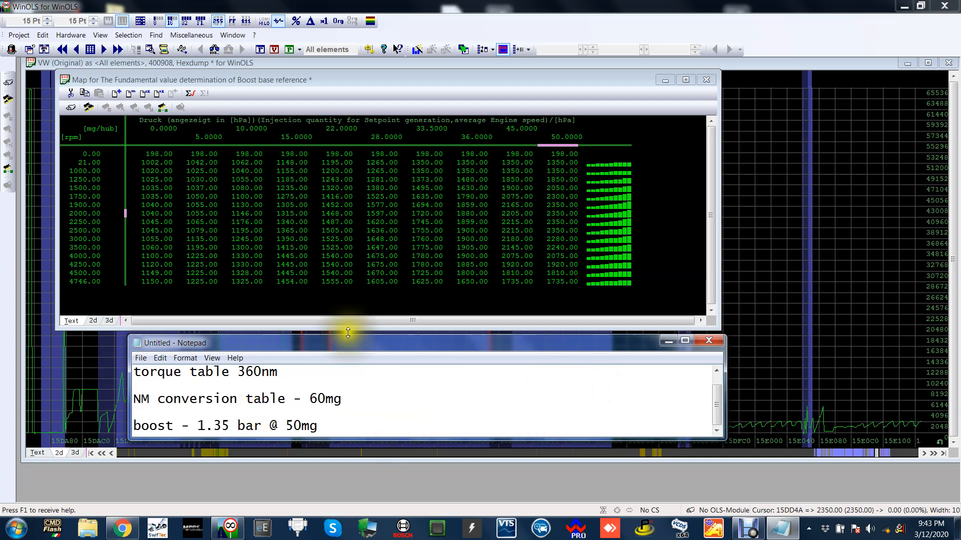
Close the boost base reference map and open the map for biggest allowed boost pressure setpoint in dependence from air pressure.
{"action": "left_click", "coordinate": [578, 213]}
{"action": "left_click", "coordinate": [706, 79]}
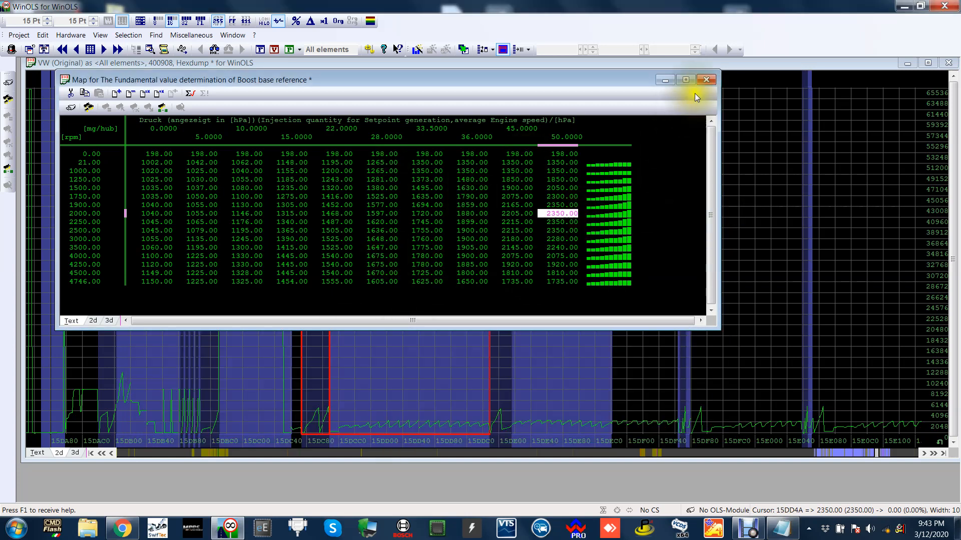
{"action": "scroll", "coordinate": [560, 204], "scroll_direction": "down", "scroll_amount": 1}
{"action": "double_click", "coordinate": [560, 205]}
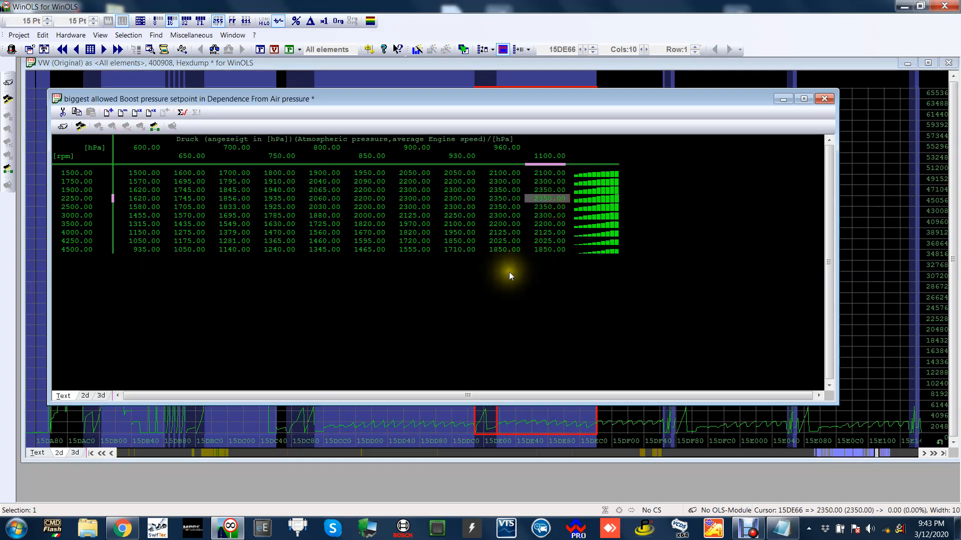
Highlight the boost limits at 960 and 1100 hPa atmospheric pressure from 1900 to 3500 rpm to examine them.
{"action": "left_click", "coordinate": [558, 216]}
{"action": "left_click", "coordinate": [557, 210]}
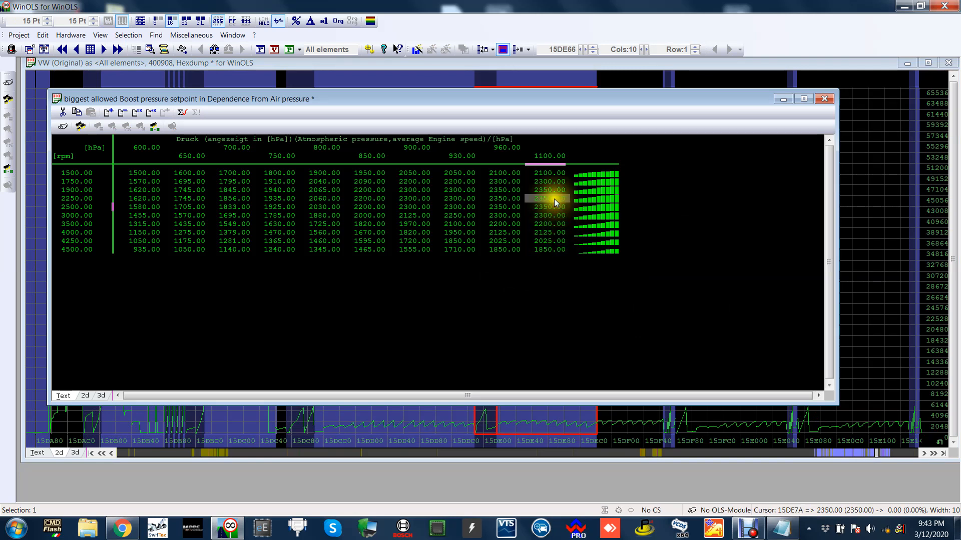
{"action": "left_click_drag", "start_coordinate": [553, 191], "coordinate": [489, 219]}
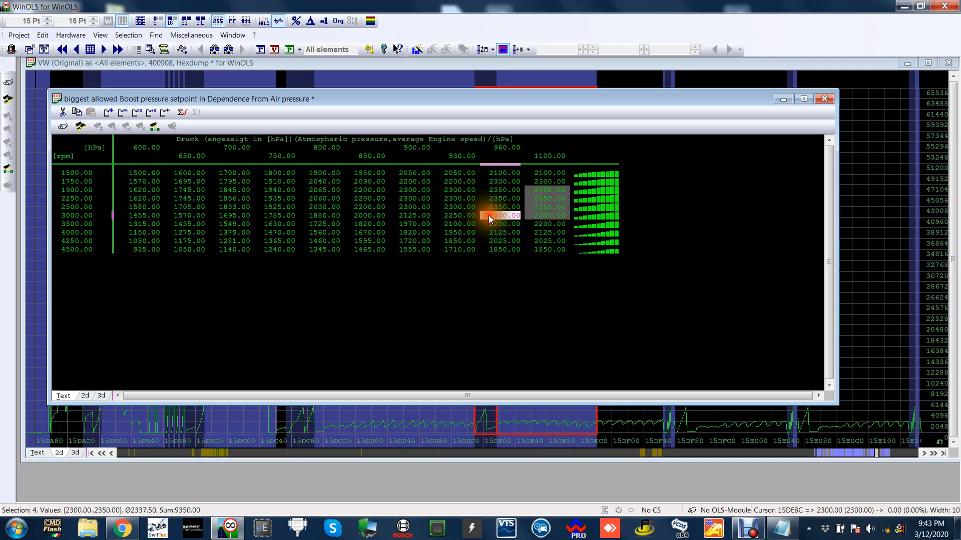
{"action": "left_click", "coordinate": [491, 205]}
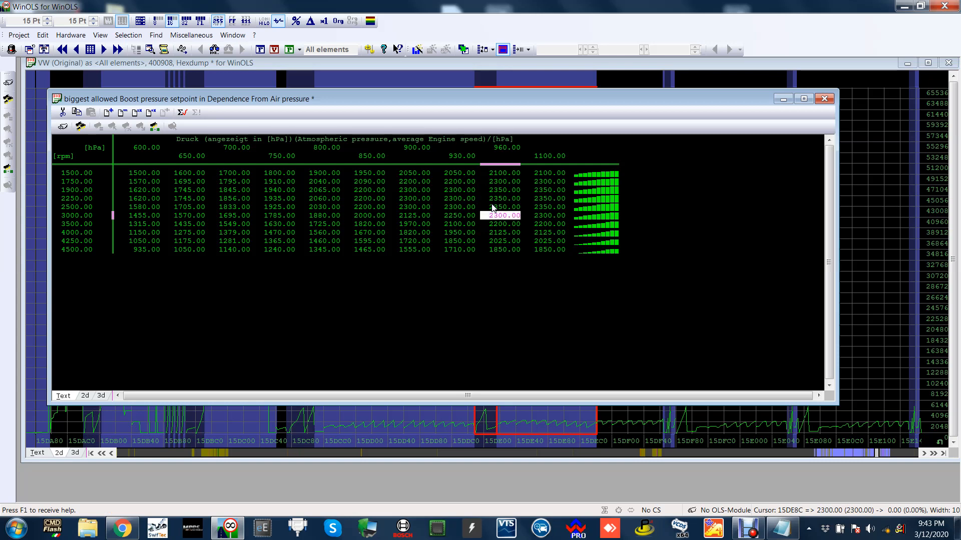
{"action": "left_click", "coordinate": [515, 196]}
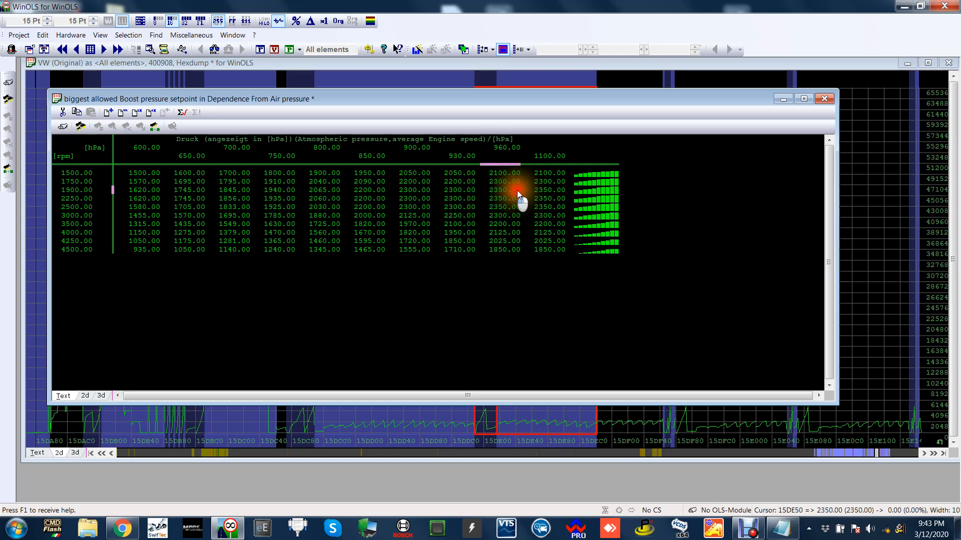
{"action": "left_click_drag", "start_coordinate": [517, 190], "coordinate": [542, 212]}
{"action": "left_click", "coordinate": [534, 223]}
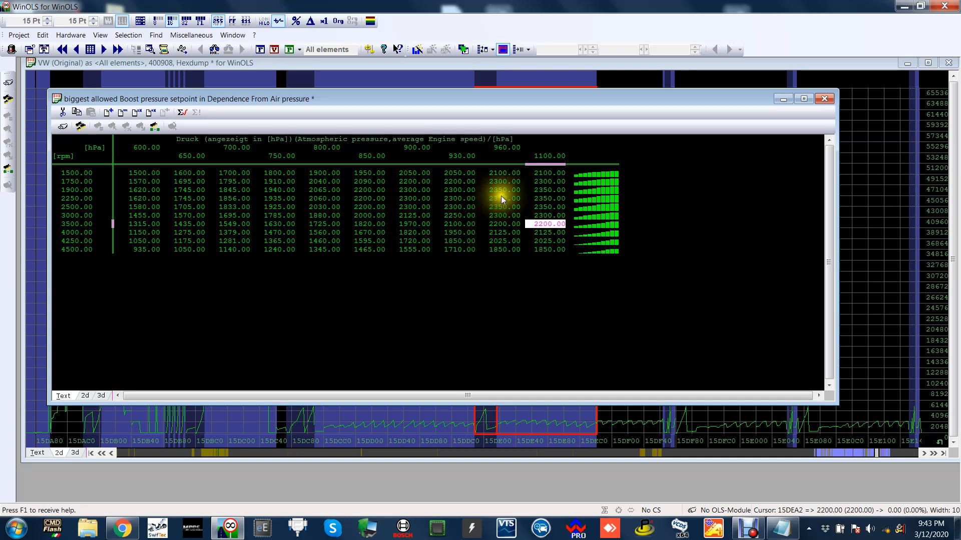
{"action": "left_click_drag", "start_coordinate": [503, 190], "coordinate": [552, 224]}
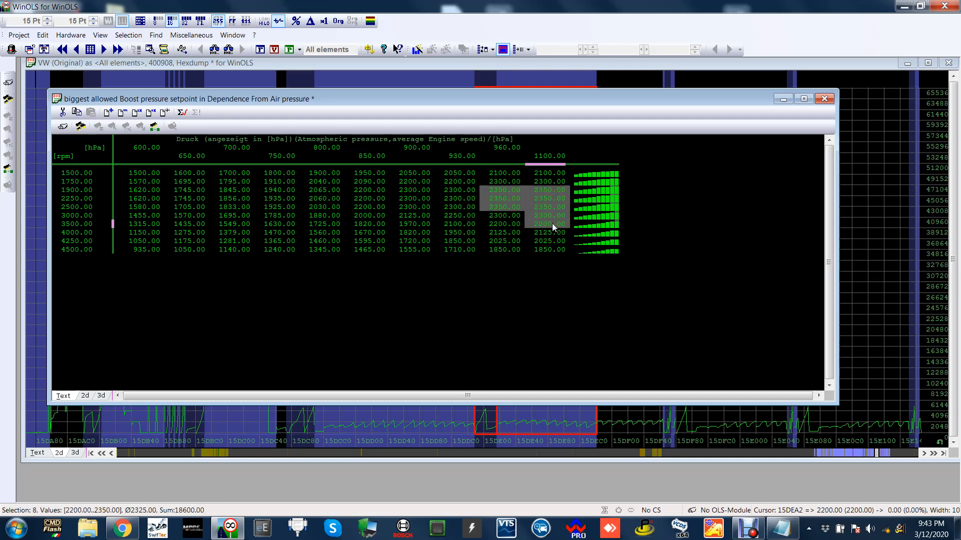
{"action": "left_click", "coordinate": [551, 223]}
Close the air pressure map, show the hexdump as text, and open the single-value biggest allowed boost pressure setpoint at 15DF64.
{"action": "left_click", "coordinate": [824, 98]}
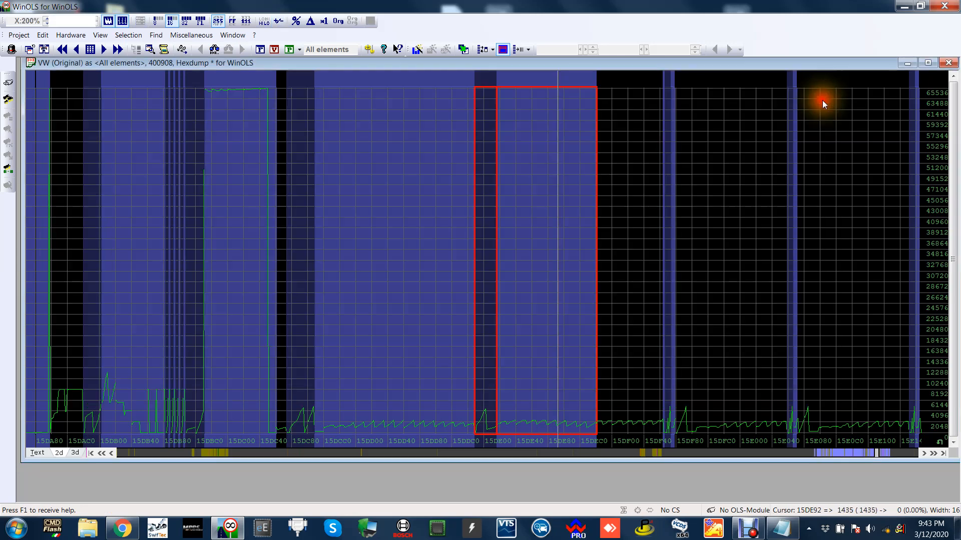
{"action": "left_click", "coordinate": [637, 244]}
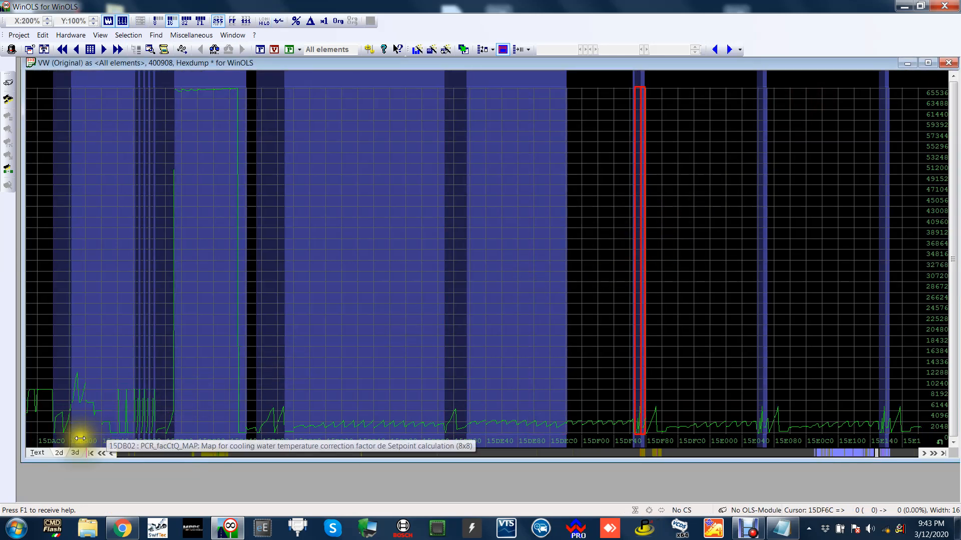
{"action": "left_click", "coordinate": [38, 453]}
{"action": "double_click", "coordinate": [129, 374]}
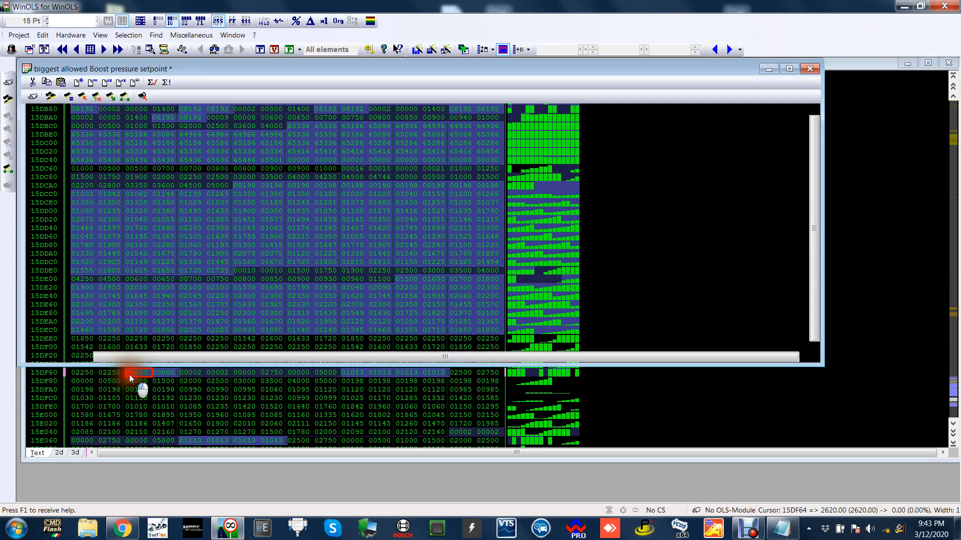
{"action": "left_click", "coordinate": [33, 357]}
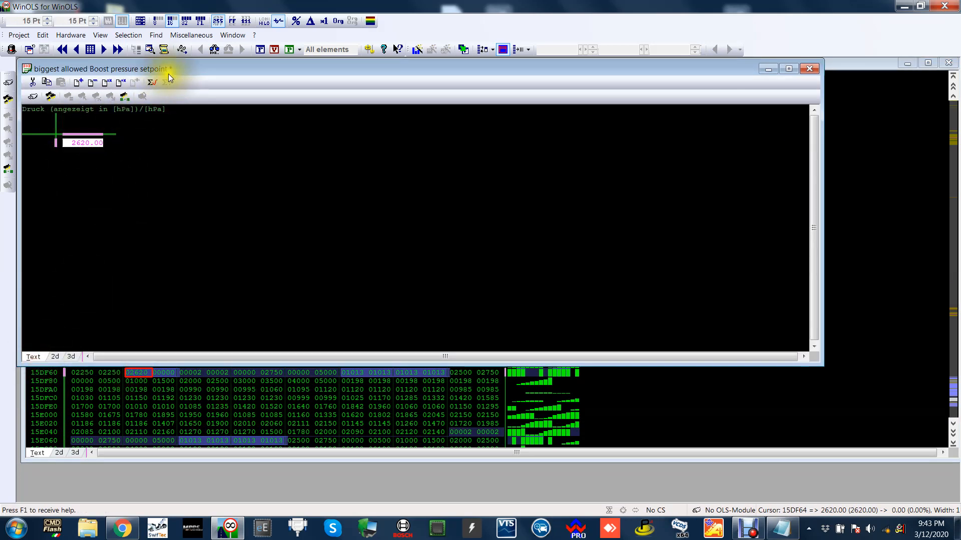
{"action": "left_click_drag", "start_coordinate": [170, 70], "coordinate": [257, 87]}
Add the line "Max boost 1.62 bar" to the Notepad note and move its window lower.
{"action": "left_click", "coordinate": [779, 526]}
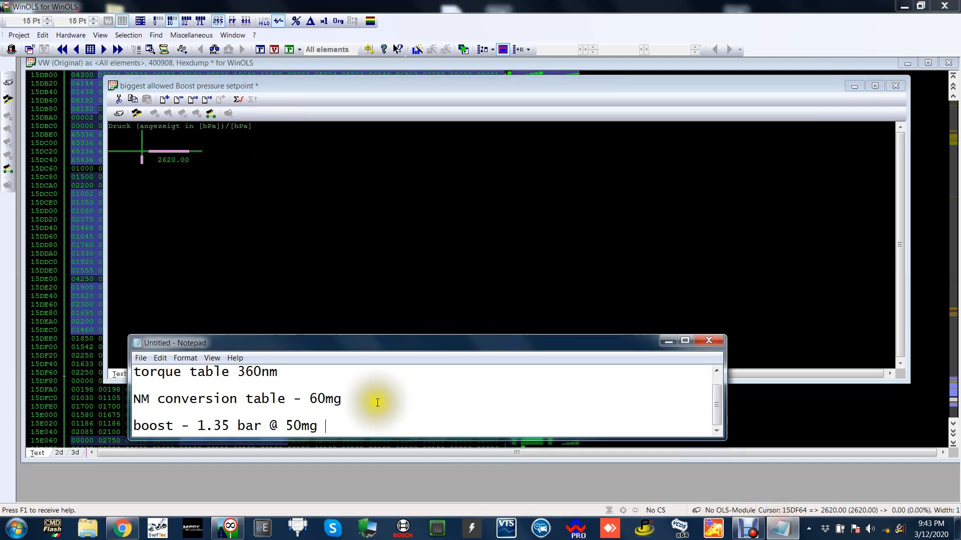
{"action": "left_click", "coordinate": [354, 427]}
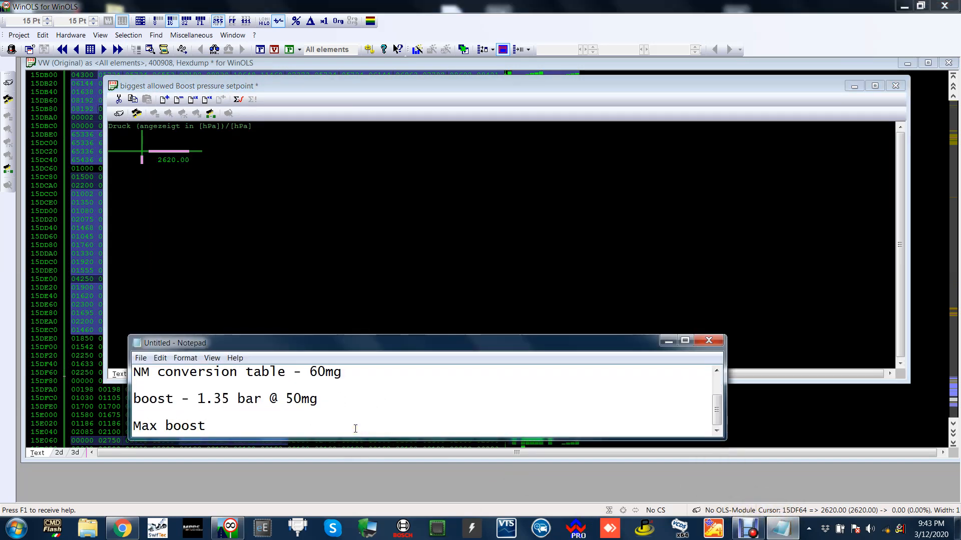
{"action": "type", "text": "1.62 bar"}
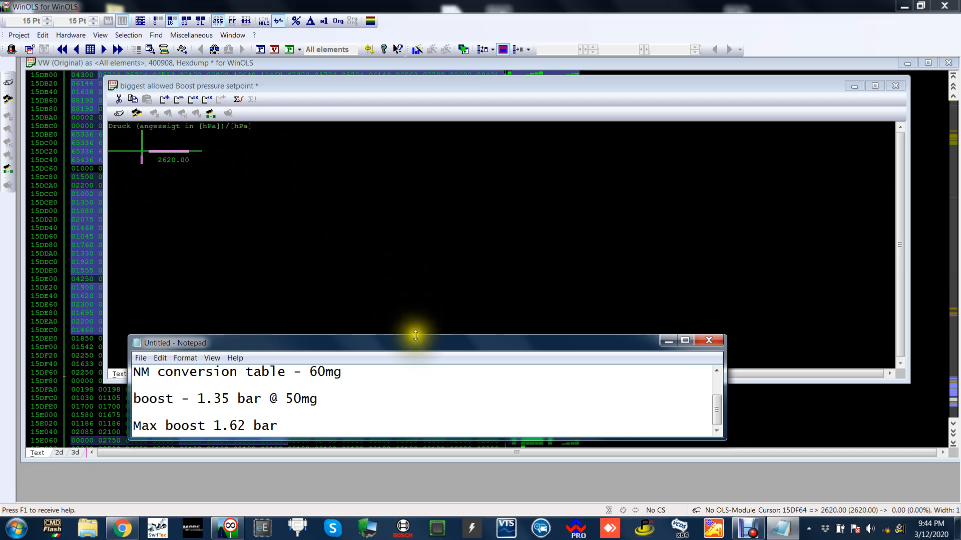
{"action": "left_click_drag", "start_coordinate": [408, 342], "coordinate": [422, 388]}
Close the maximum boost setpoint, return the hexdump to its 2D view, and browse back to earlier addresses around 153000.
{"action": "left_click", "coordinate": [533, 257]}
{"action": "left_click", "coordinate": [895, 85]}
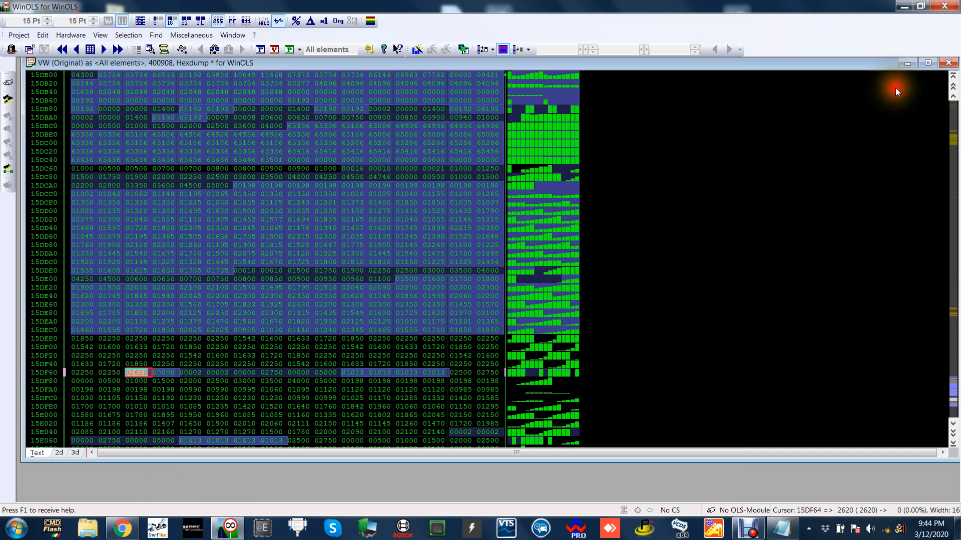
{"action": "left_click", "coordinate": [59, 453]}
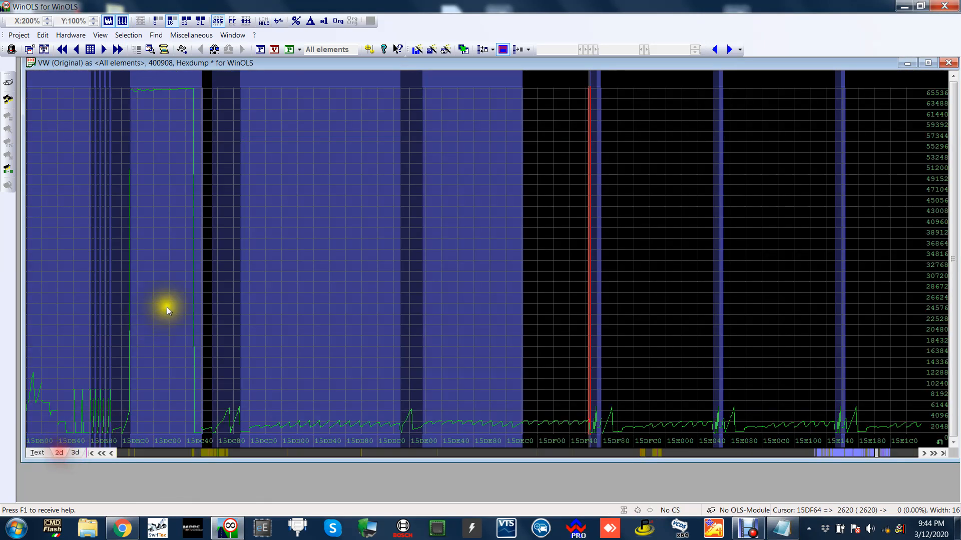
{"action": "scroll", "coordinate": [273, 310], "scroll_direction": "up", "scroll_amount": 5}
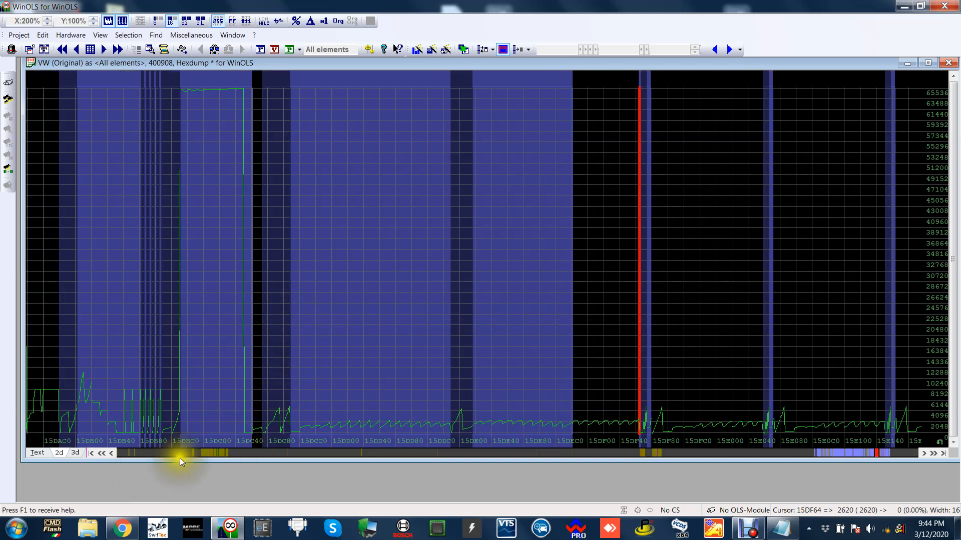
{"action": "left_click", "coordinate": [193, 451]}
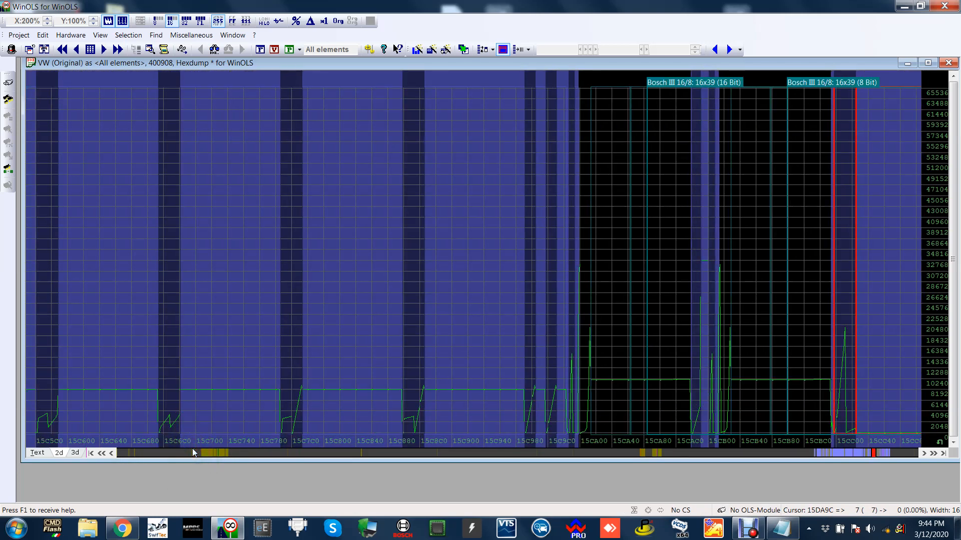
{"action": "left_click", "coordinate": [193, 452]}
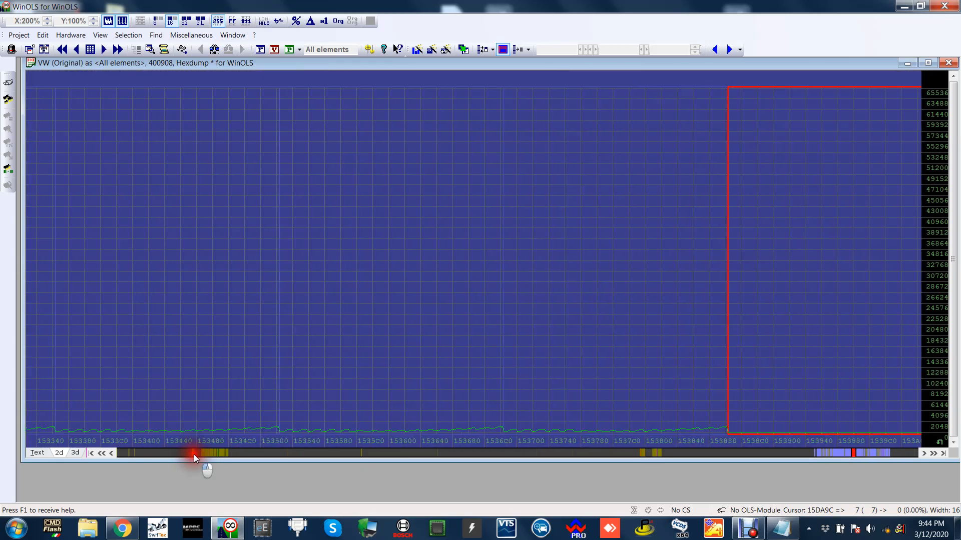
Recall the Notepad note, make its window taller and narrower, and position it so that all its lines show.
{"action": "left_click", "coordinate": [782, 527]}
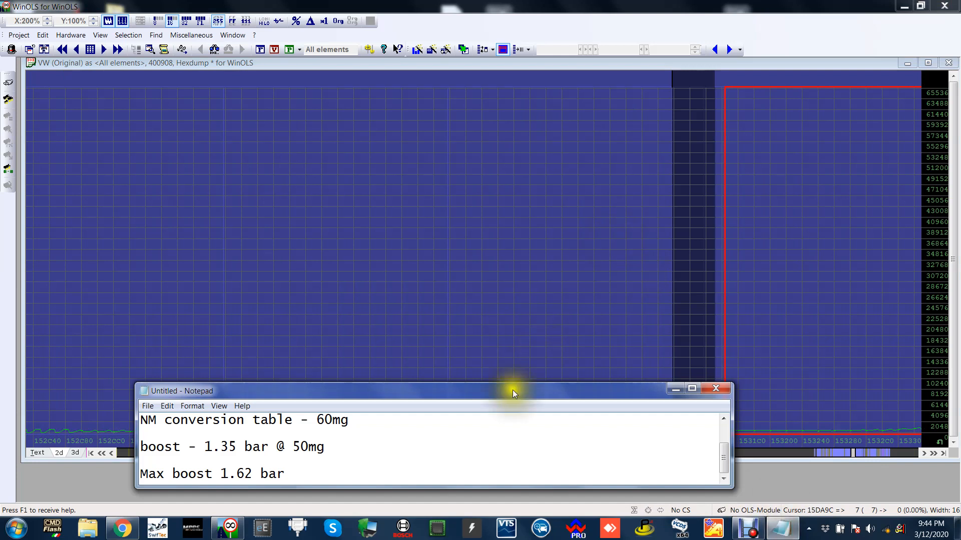
{"action": "left_click_drag", "start_coordinate": [518, 395], "coordinate": [536, 134]}
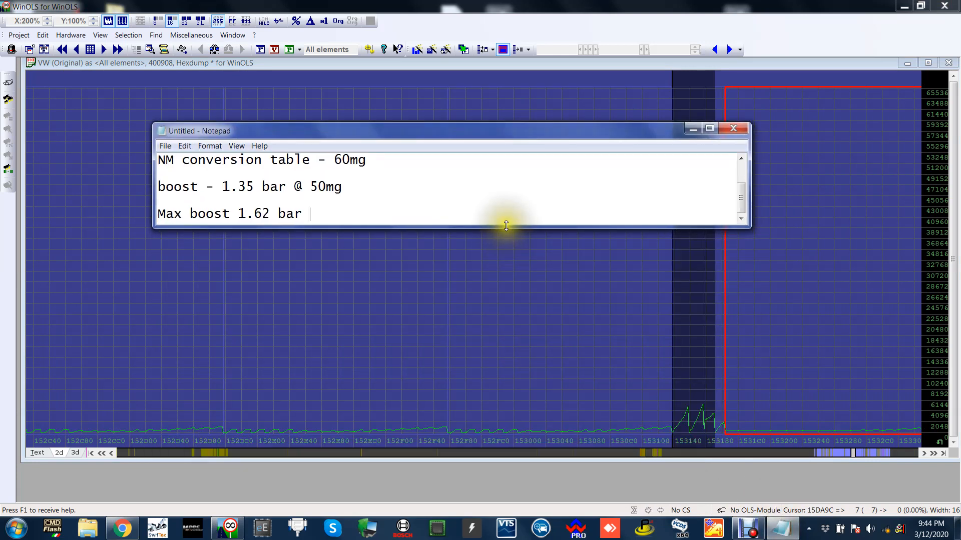
{"action": "left_click_drag", "start_coordinate": [505, 227], "coordinate": [503, 399]}
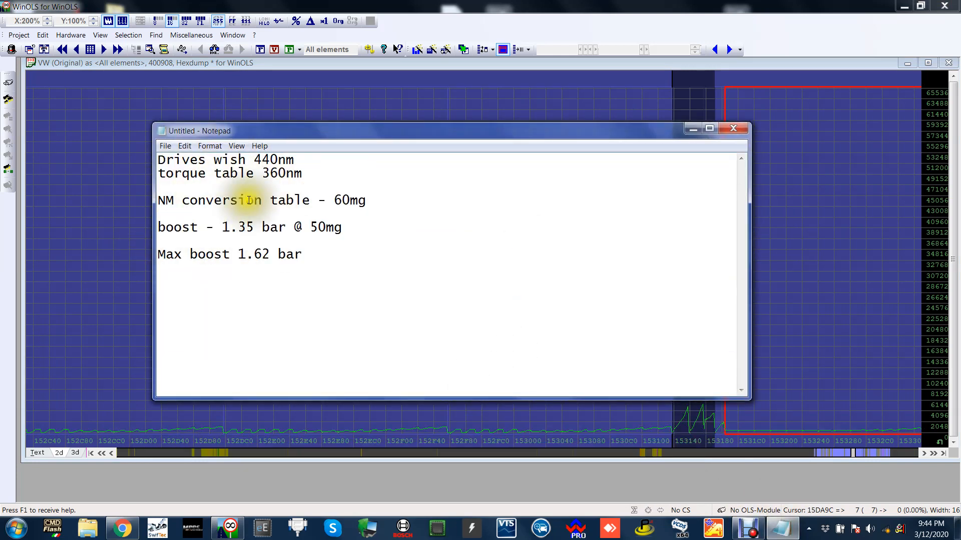
{"action": "left_click_drag", "start_coordinate": [313, 125], "coordinate": [254, 112]}
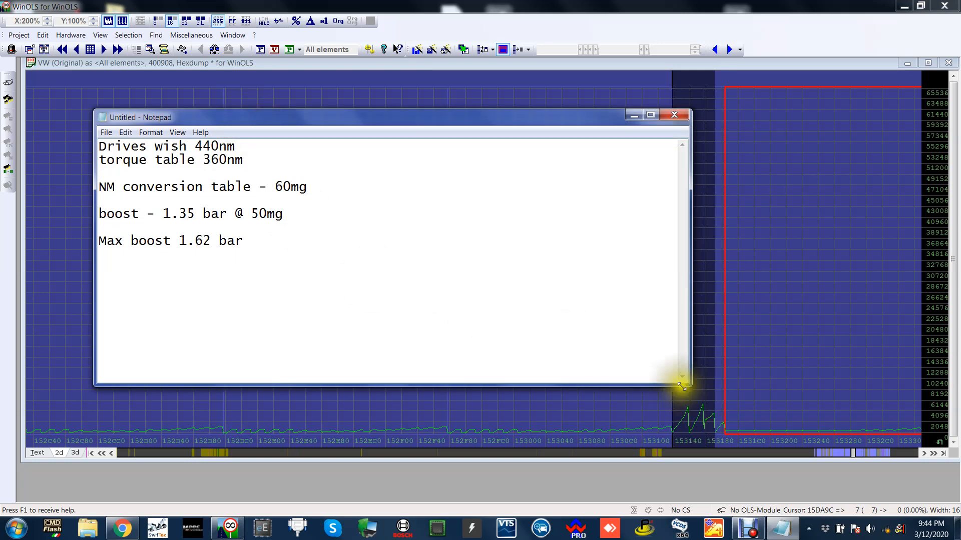
{"action": "left_click_drag", "start_coordinate": [690, 382], "coordinate": [507, 360]}
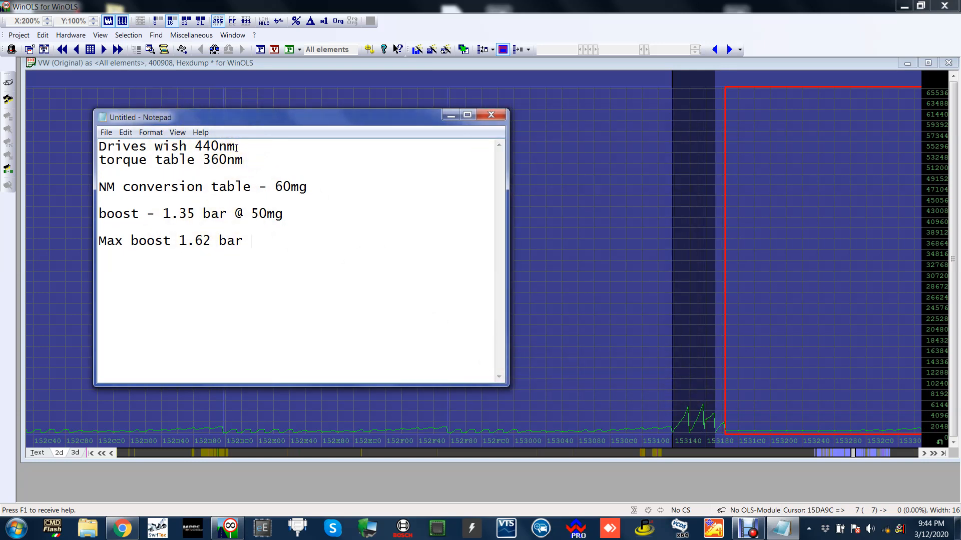
Highlight the torque table and NM conversion values in the note for review, and move the note out of the hexdump's way.
{"action": "left_click_drag", "start_coordinate": [202, 161], "coordinate": [227, 161]}
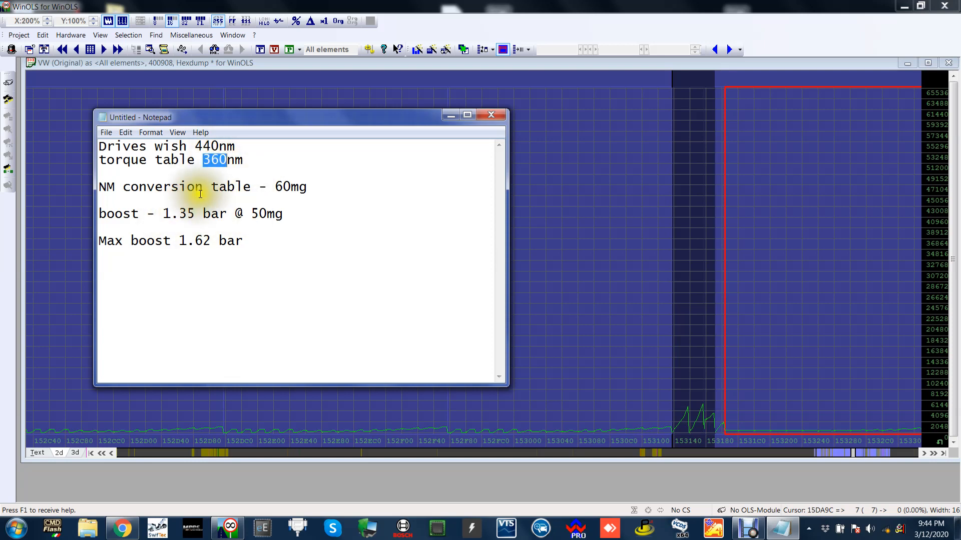
{"action": "left_click_drag", "start_coordinate": [275, 187], "coordinate": [291, 188]}
{"action": "left_click", "coordinate": [290, 226]}
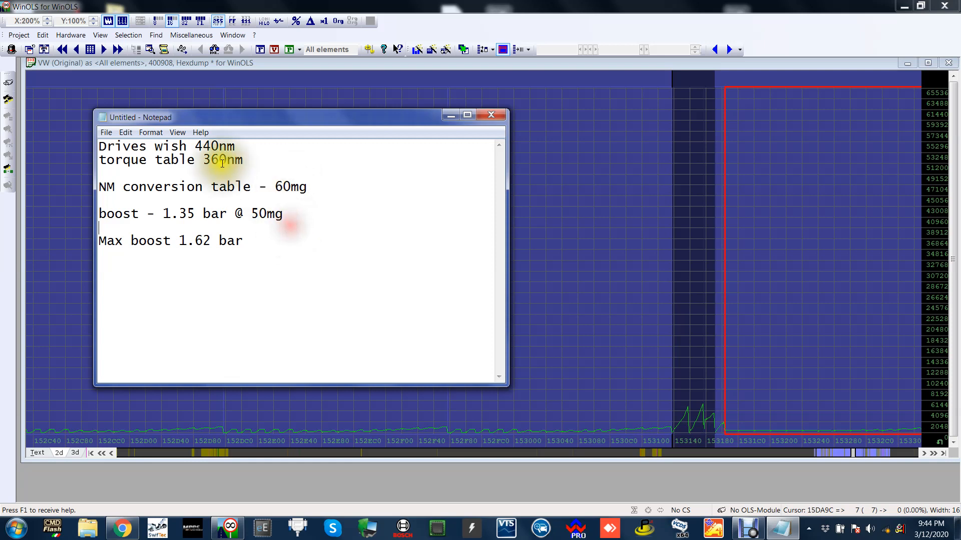
{"action": "left_click_drag", "start_coordinate": [291, 125], "coordinate": [305, 116]}
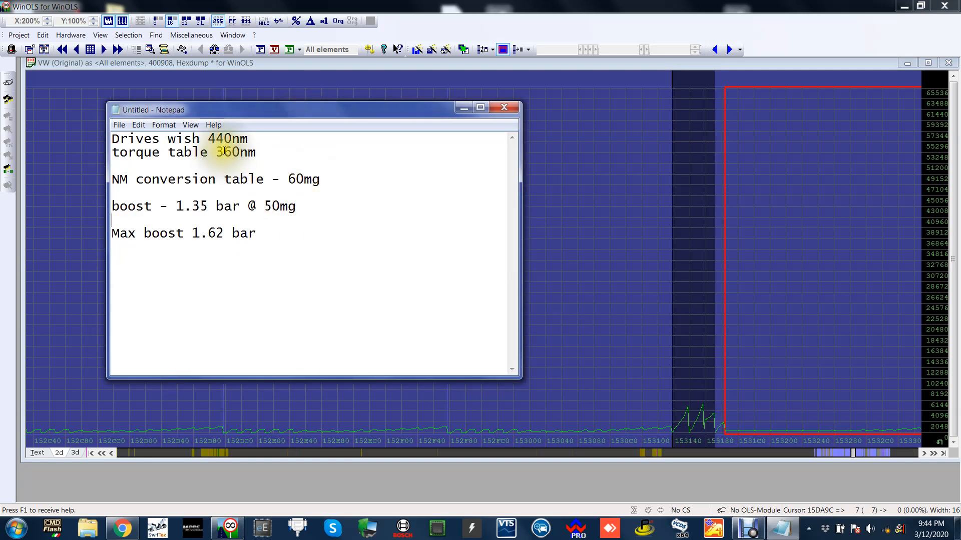
{"action": "left_click_drag", "start_coordinate": [217, 152], "coordinate": [241, 152]}
{"action": "left_click_drag", "start_coordinate": [356, 112], "coordinate": [437, 462]}
{"action": "left_click", "coordinate": [372, 287]}
Open the basic moment/quantitative conversion map near address 150600 and inspect the injection quantity for 405 Nm at 2250 rpm.
{"action": "left_click", "coordinate": [234, 451]}
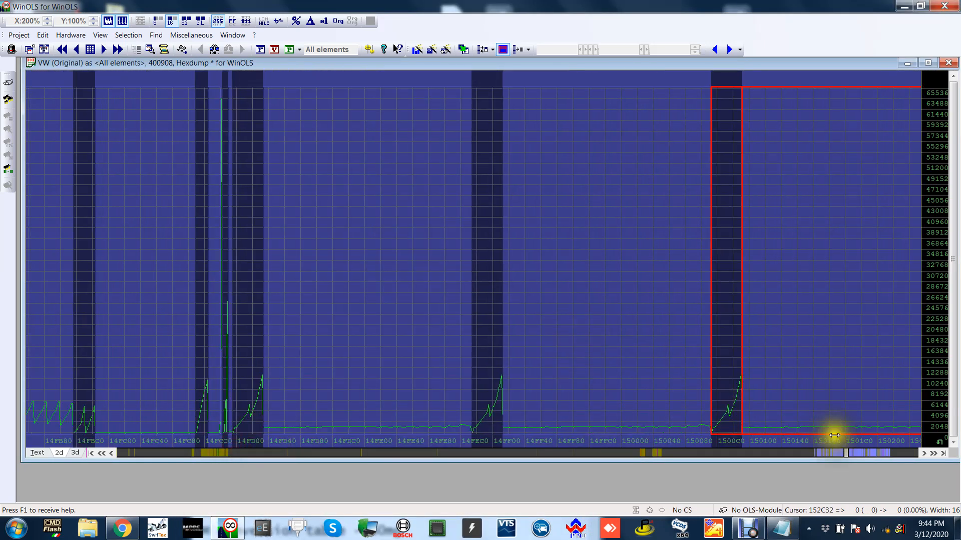
{"action": "left_click", "coordinate": [874, 451]}
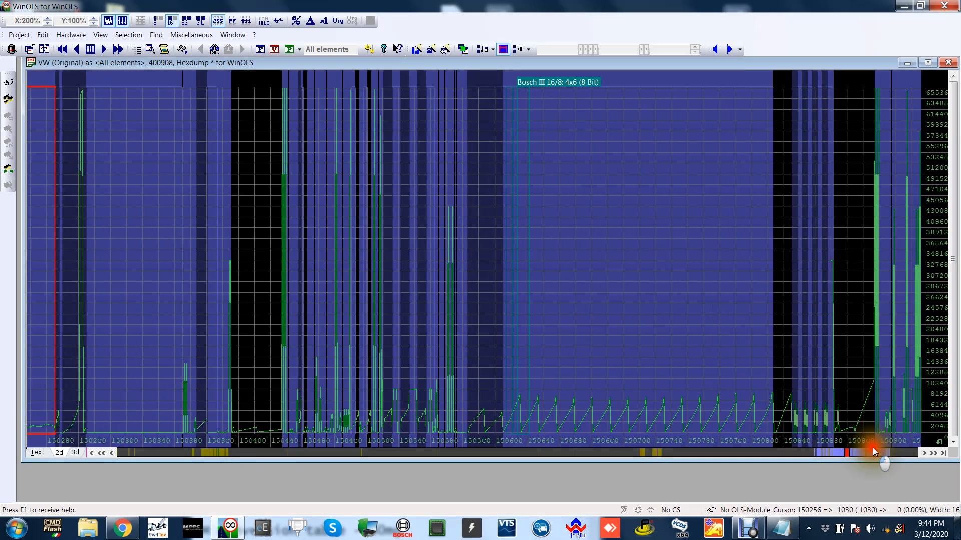
{"action": "left_click", "coordinate": [718, 251]}
{"action": "double_click", "coordinate": [585, 232]}
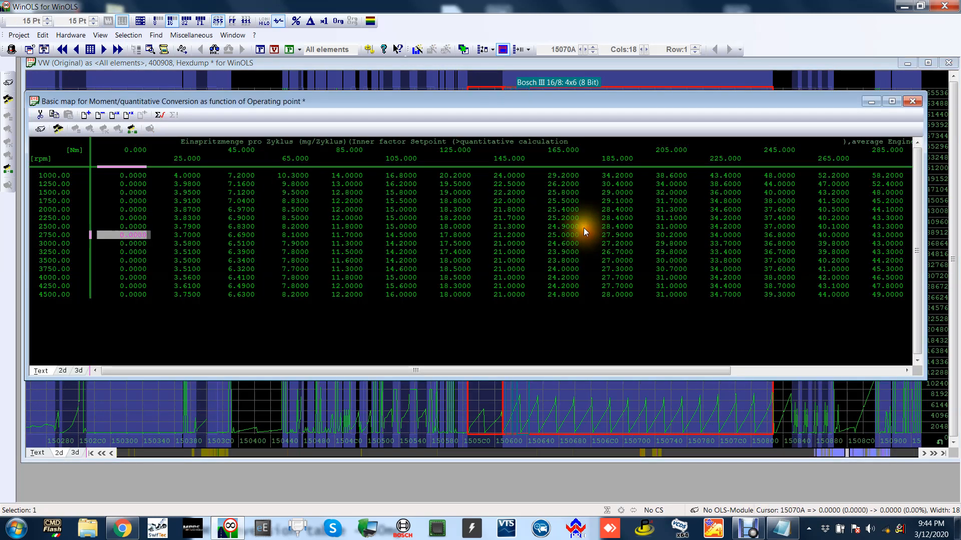
{"action": "left_click_drag", "start_coordinate": [290, 373], "coordinate": [503, 369]}
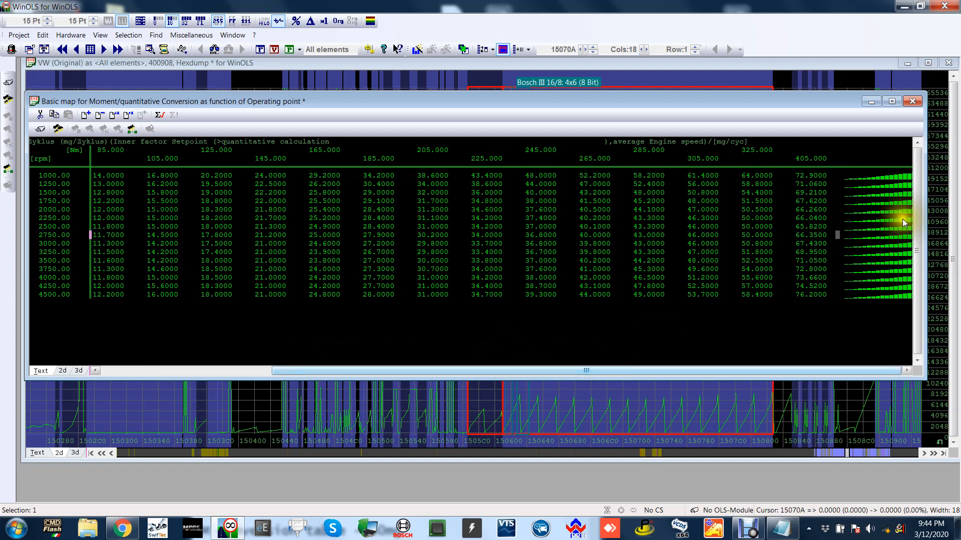
{"action": "left_click", "coordinate": [811, 220]}
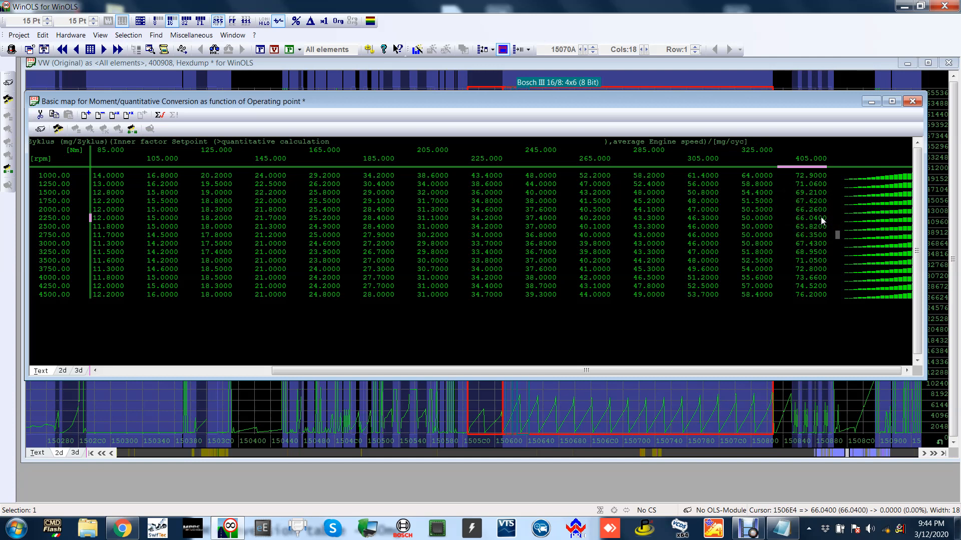
Highlight the injection quantities in the 405 Nm column for review, shift the conversion map window slightly, and close it.
{"action": "left_click_drag", "start_coordinate": [804, 178], "coordinate": [808, 292]}
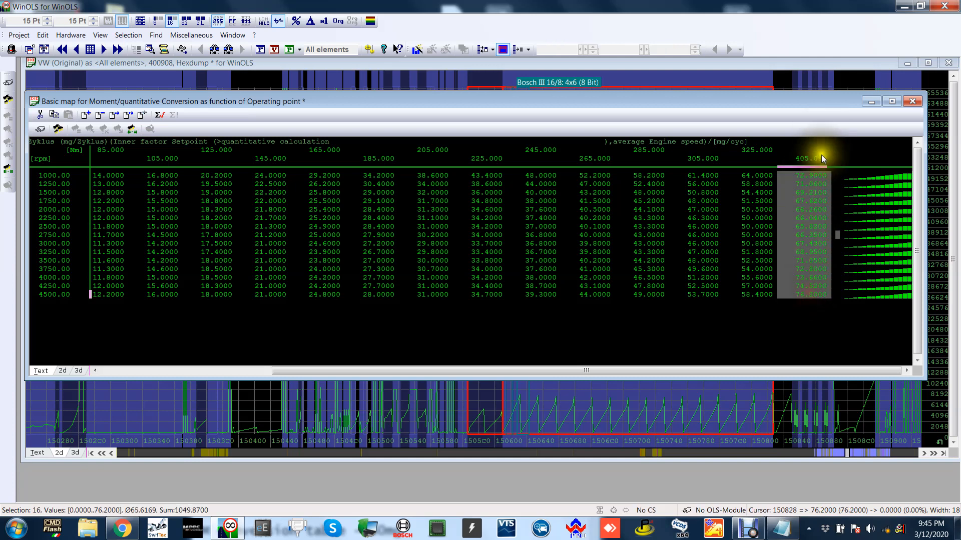
{"action": "left_click_drag", "start_coordinate": [831, 103], "coordinate": [831, 82]}
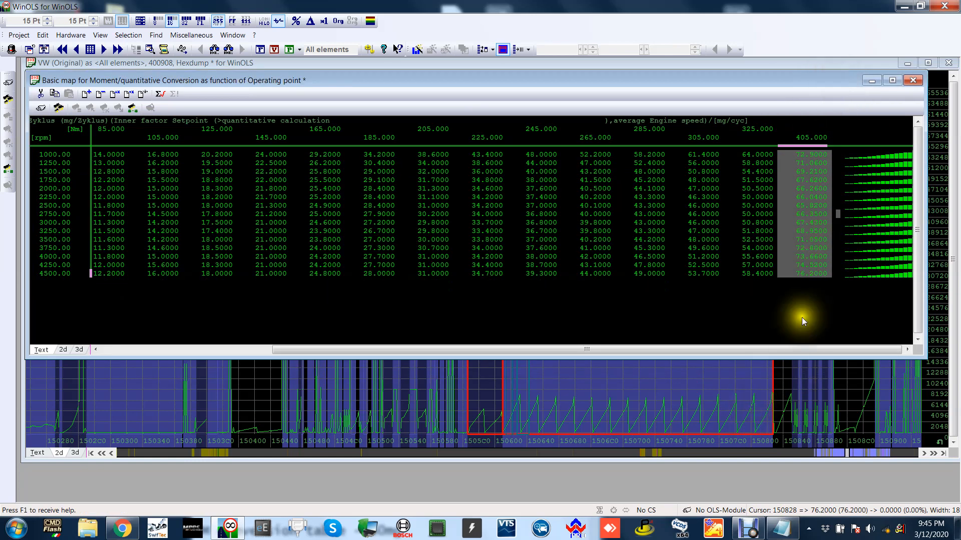
{"action": "left_click", "coordinate": [912, 80]}
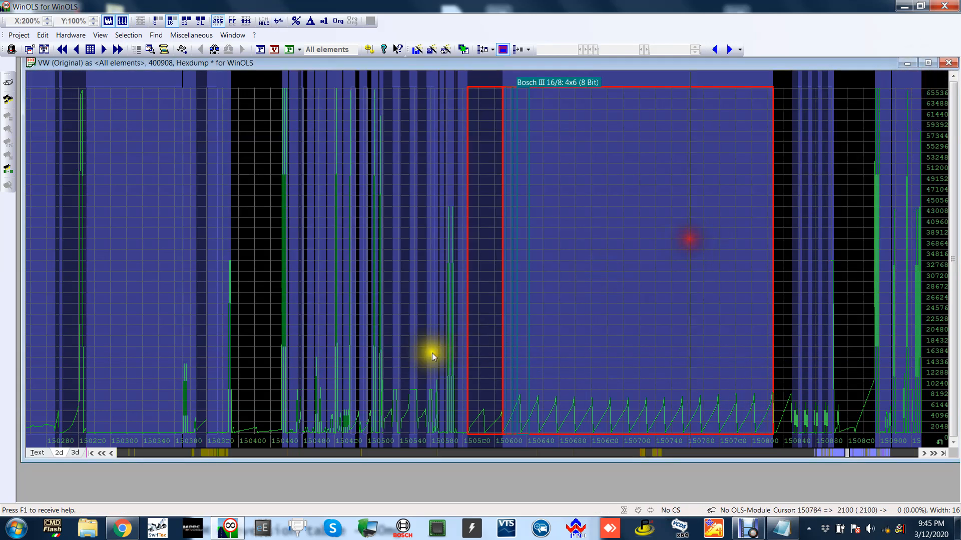
Open the AWD map-group torque map near address 141A40, set its 100% torque from 2500 to 5355 rpm to 405 Nm, and close it.
{"action": "left_click", "coordinate": [342, 452]}
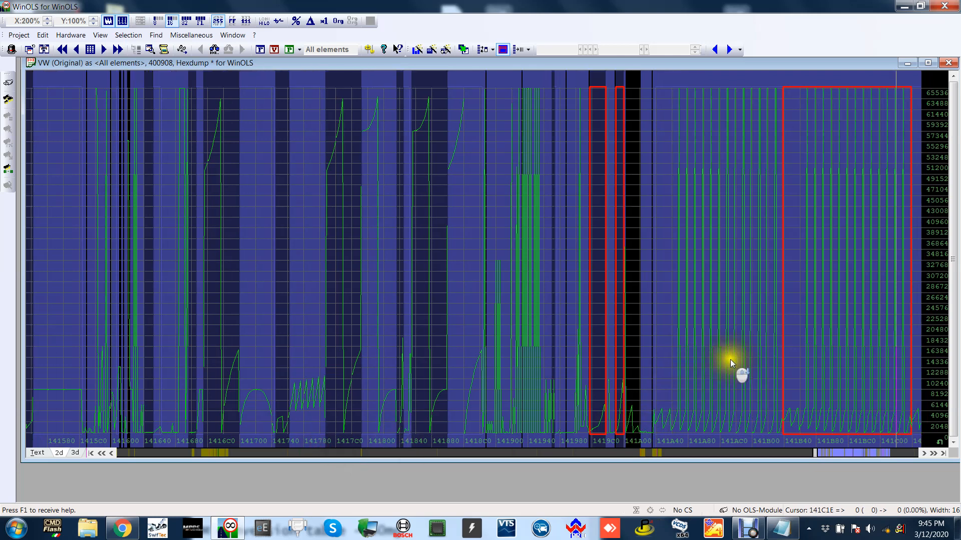
{"action": "double_click", "coordinate": [728, 270]}
{"action": "left_click", "coordinate": [536, 327]}
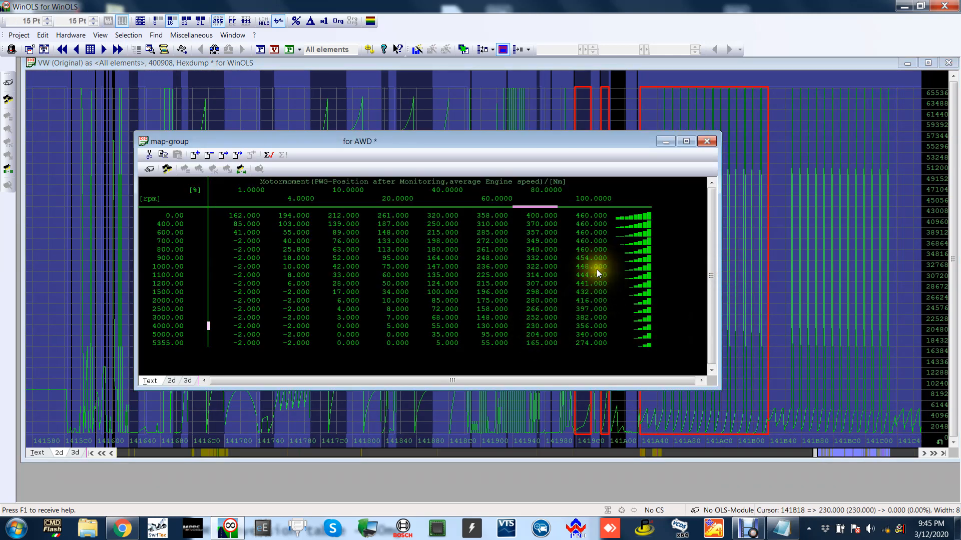
{"action": "left_click_drag", "start_coordinate": [598, 340], "coordinate": [598, 308]}
{"action": "type", "text": "405"}
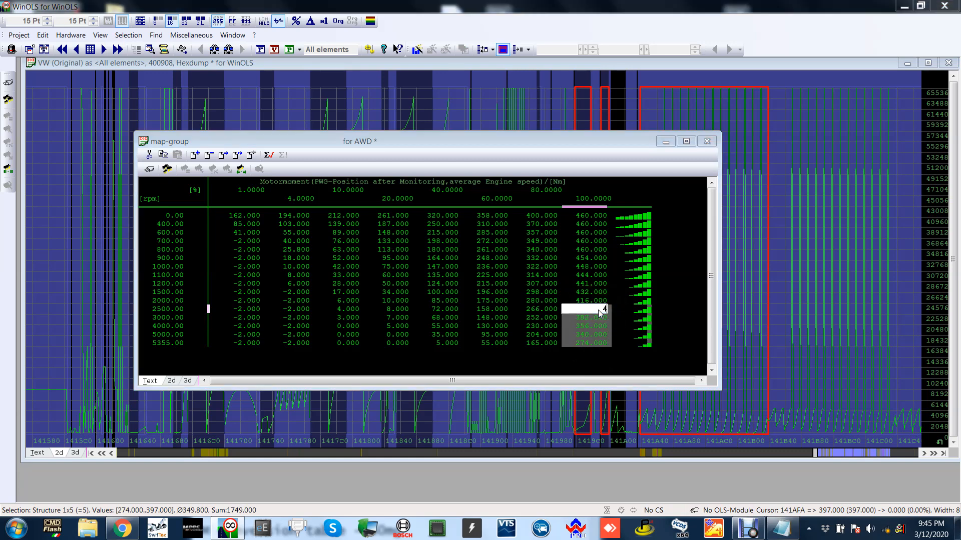
{"action": "key", "text": "Return"}
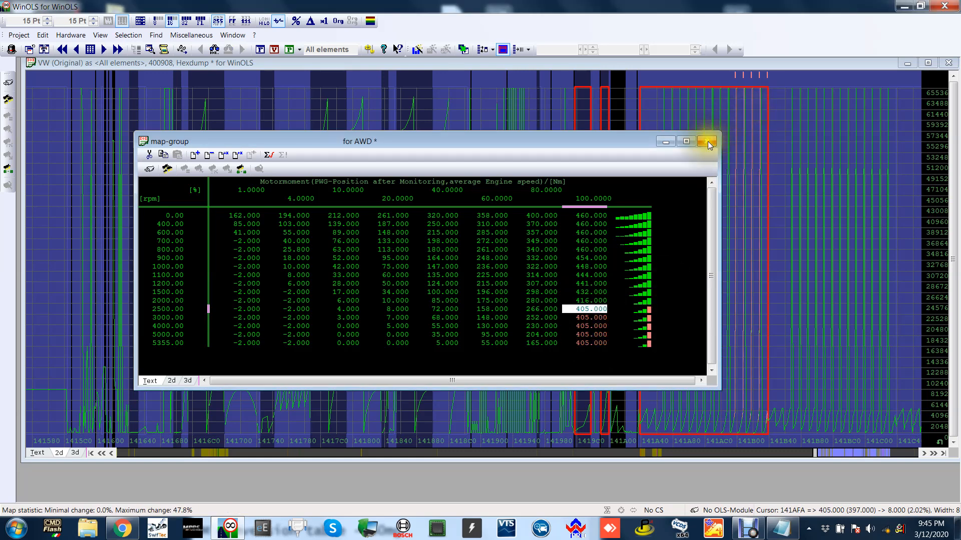
{"action": "left_click", "coordinate": [707, 141]}
{"action": "left_click_drag", "start_coordinate": [649, 180], "coordinate": [760, 168]}
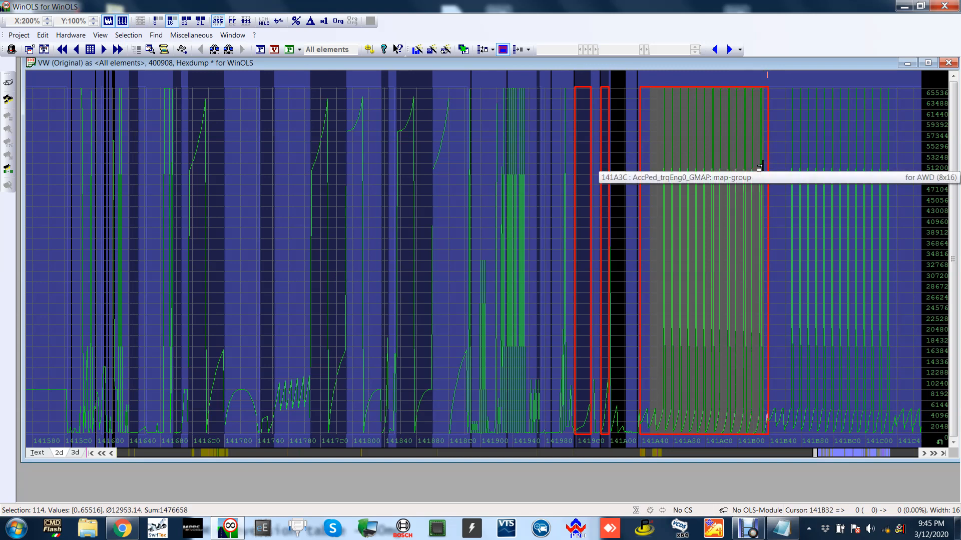
{"action": "left_click", "coordinate": [759, 167]}
{"action": "key", "text": "shift+Right"}
{"action": "key", "text": "shift+Right"}
{"action": "key", "text": "shift+Right"}
{"action": "key", "text": "shift+Right"}
{"action": "key", "text": "shift+Right"}
{"action": "key", "text": "shift+Right"}
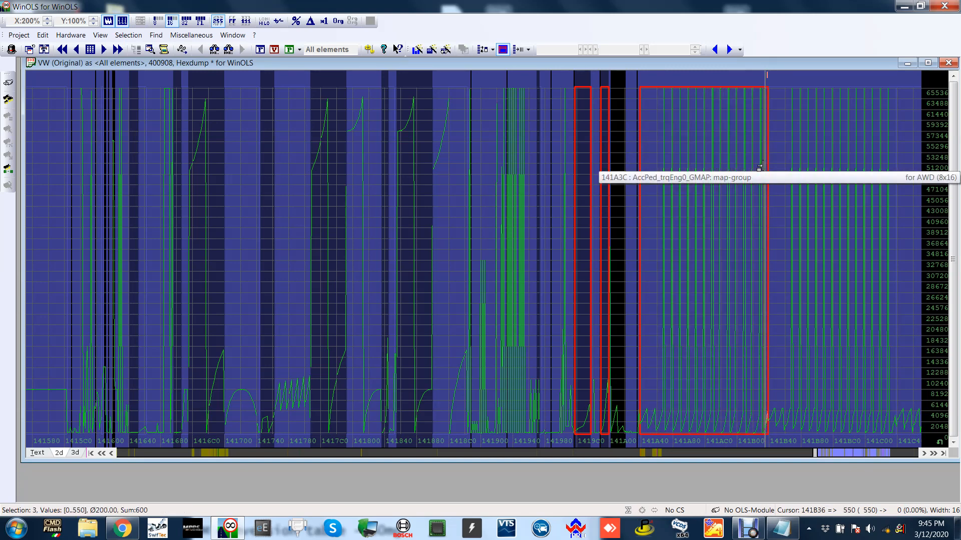
{"action": "key", "text": "Escape"}
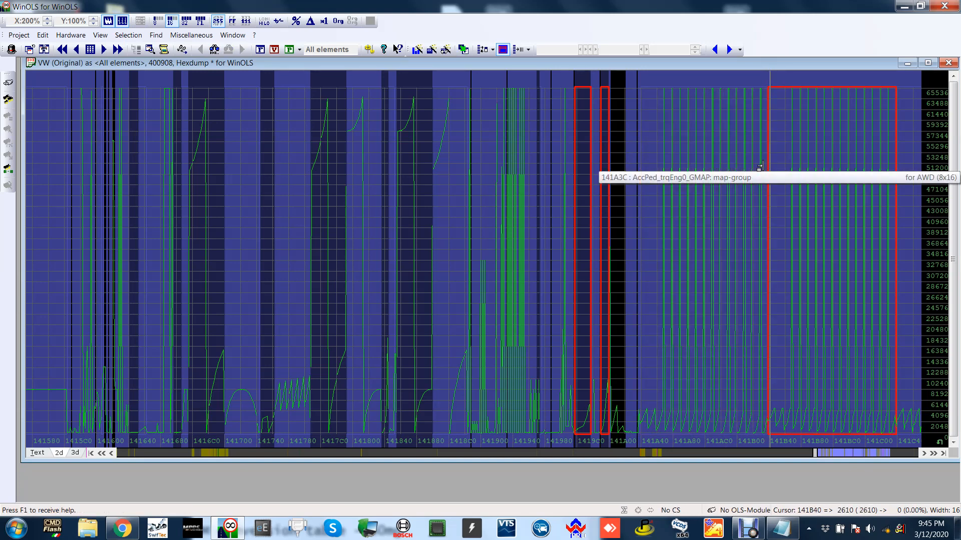
Show the 1.transition desired pull moment map as text with swapped axes, and set its 100% torque from 3000 to 5355 rpm to 414 Nm.
{"action": "scroll", "coordinate": [741, 184], "scroll_direction": "down", "scroll_amount": 4}
{"action": "left_click", "coordinate": [711, 142]}
{"action": "double_click", "coordinate": [711, 142]}
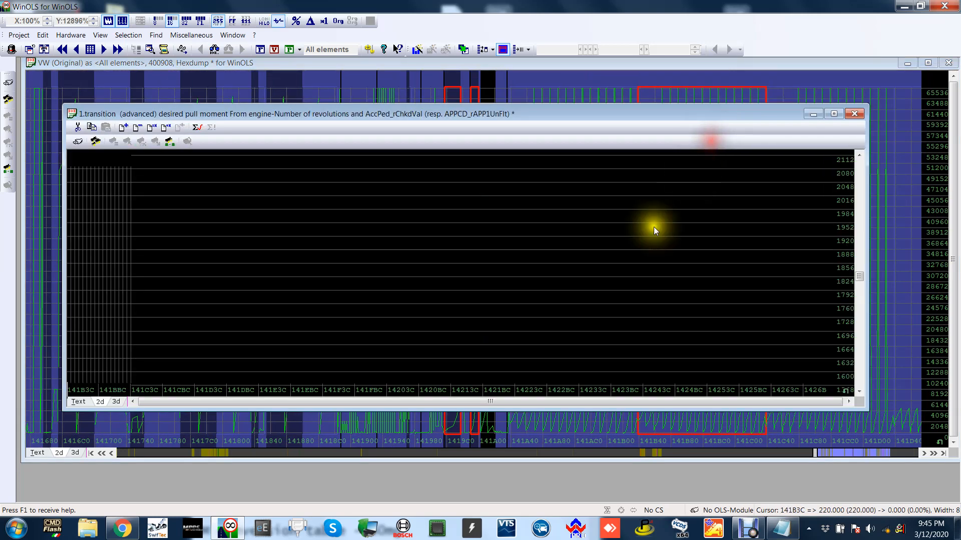
{"action": "left_click", "coordinate": [80, 401]}
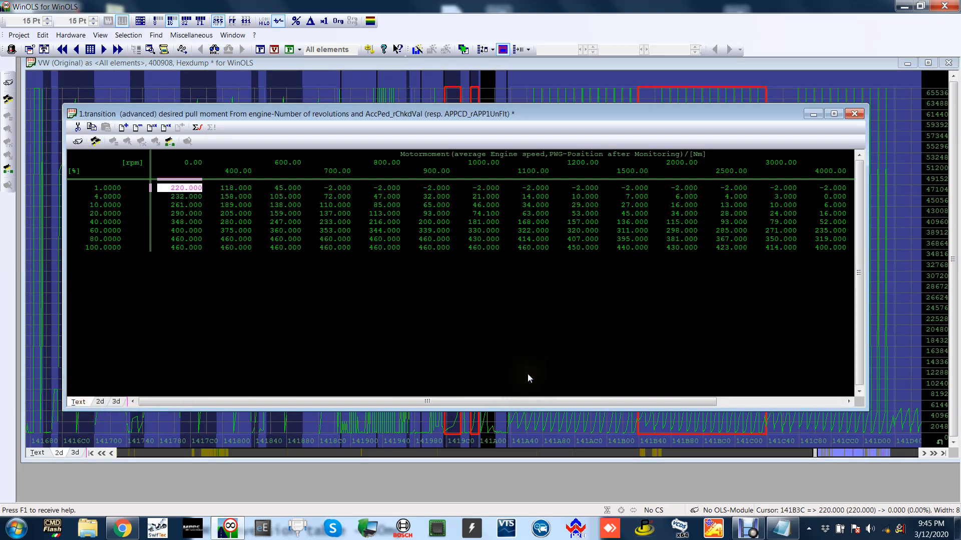
{"action": "key", "text": "x"}
{"action": "left_click_drag", "start_coordinate": [527, 318], "coordinate": [524, 288]}
{"action": "key", "text": "Return"}
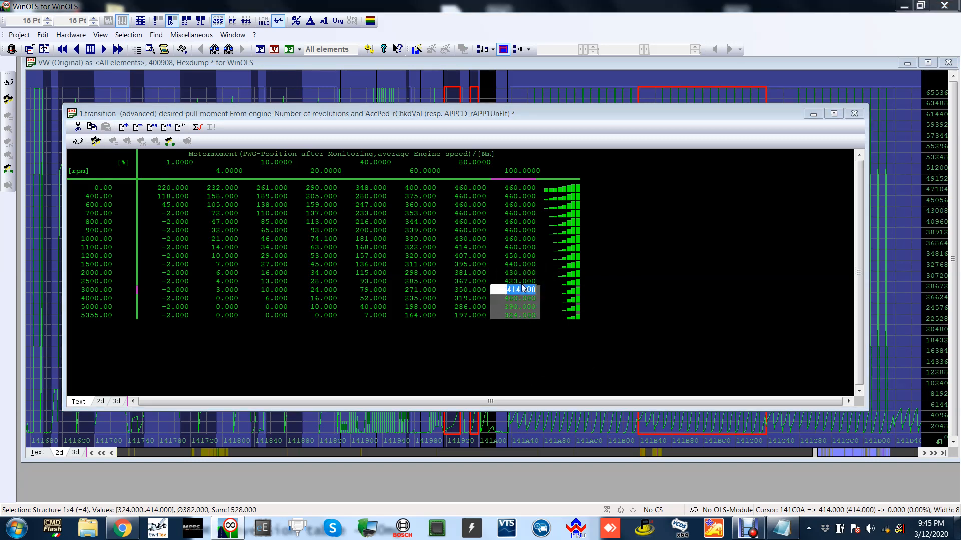
{"action": "key", "text": "Return"}
{"action": "key", "text": "Down"}
{"action": "key", "text": "Down"}
{"action": "key", "text": "Down"}
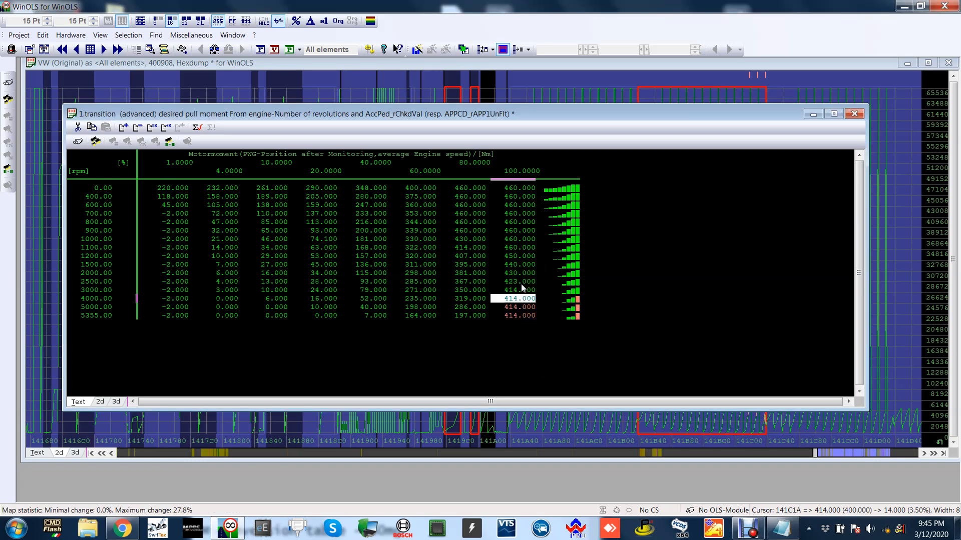
{"action": "left_click", "coordinate": [854, 113]}
Open the 2.transition desired pull moment map as text, set 100% torque from 3000 to 5355 rpm to 414 Nm, and close it.
{"action": "scroll", "coordinate": [829, 214], "scroll_direction": "down", "scroll_amount": 1}
{"action": "double_click", "coordinate": [731, 156]}
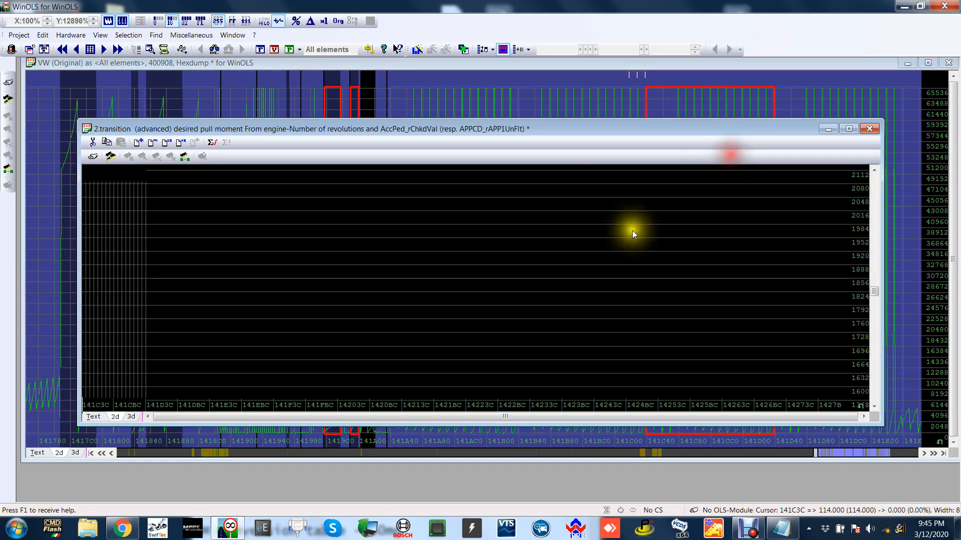
{"action": "left_click", "coordinate": [93, 416]}
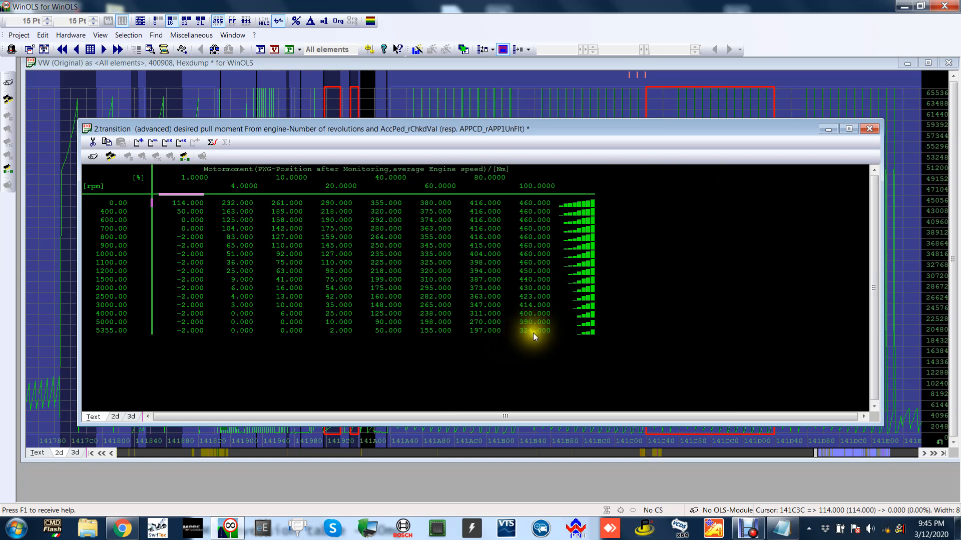
{"action": "left_click_drag", "start_coordinate": [533, 332], "coordinate": [536, 305]}
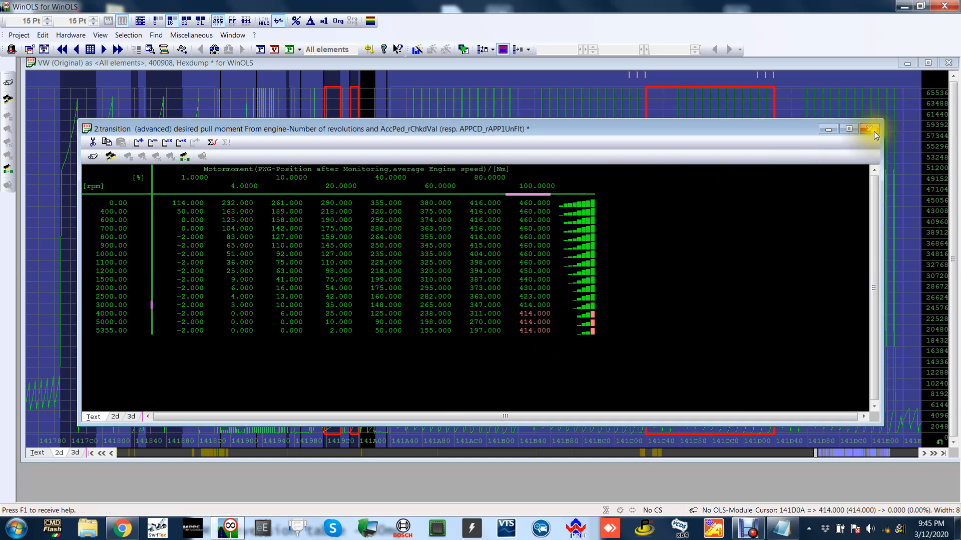
{"action": "left_click", "coordinate": [869, 129]}
Open the 3.transition desired pull moment map, level its 100% torque from 3000 to 5355 rpm at 414 Nm, and close it.
{"action": "scroll", "coordinate": [882, 146], "scroll_direction": "down", "scroll_amount": 2}
{"action": "double_click", "coordinate": [774, 145]}
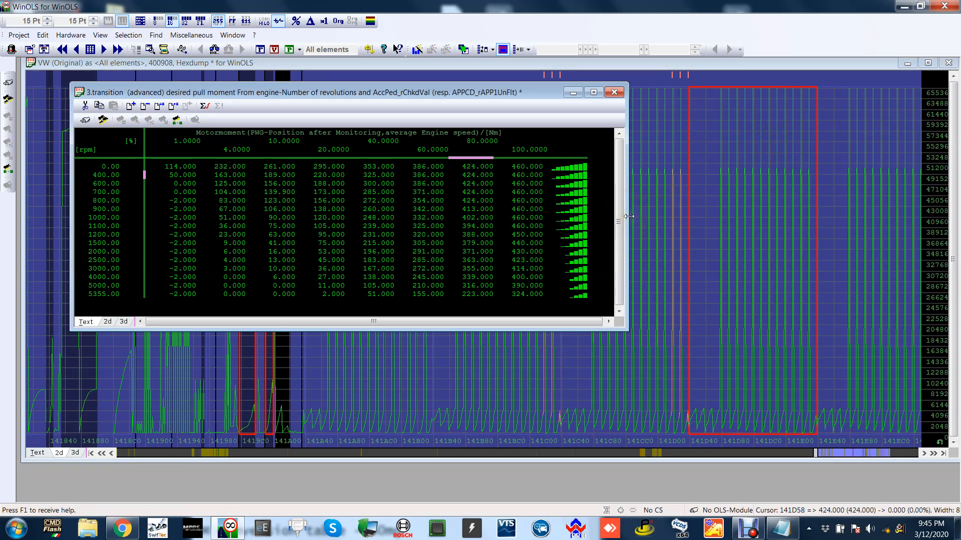
{"action": "left_click_drag", "start_coordinate": [526, 292], "coordinate": [526, 270]}
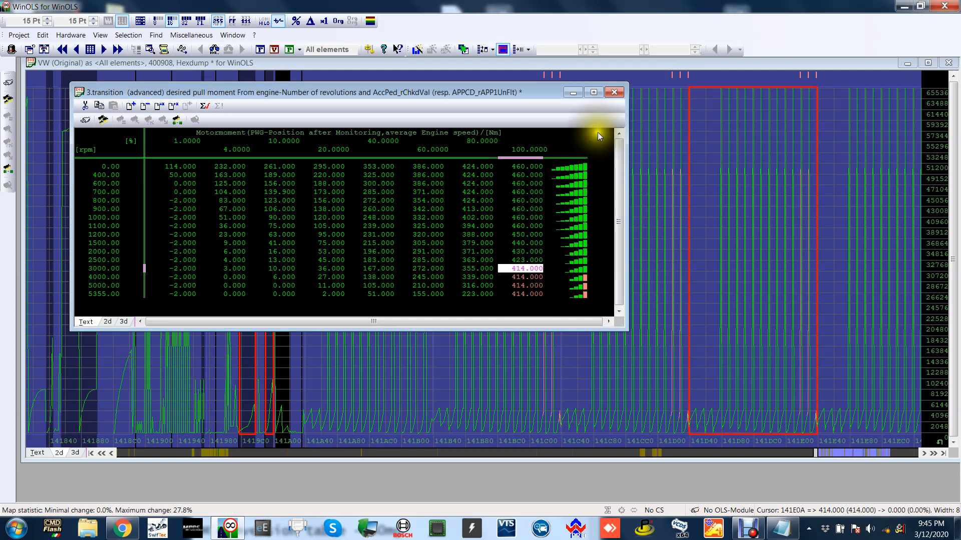
{"action": "left_click", "coordinate": [613, 92]}
Show the 4.transition desired pull moment map as text with swapped axes, set 100% torque from 3000 to 5355 rpm to 414 Nm, and close it.
{"action": "scroll", "coordinate": [789, 131], "scroll_direction": "down", "scroll_amount": 2}
{"action": "scroll", "coordinate": [789, 131], "scroll_direction": "down", "scroll_amount": 5}
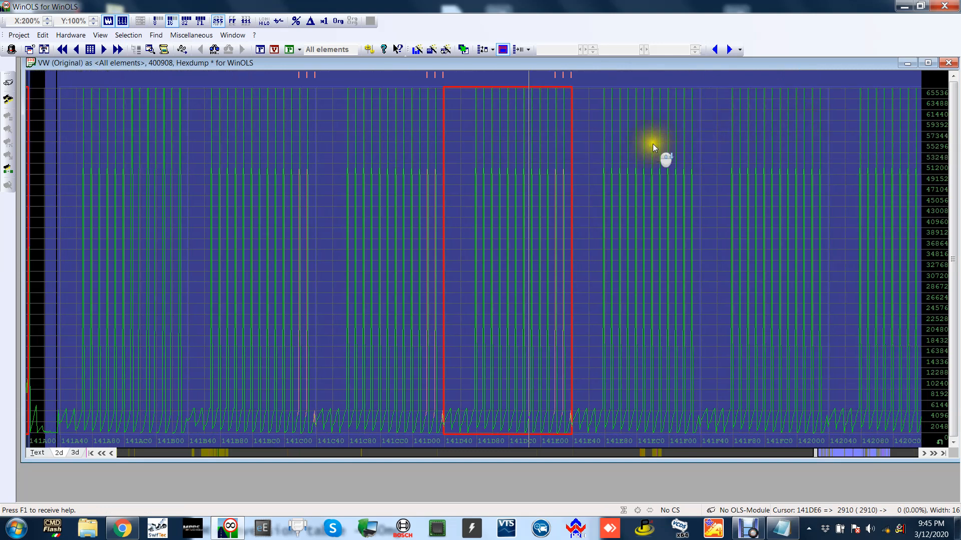
{"action": "double_click", "coordinate": [653, 145]}
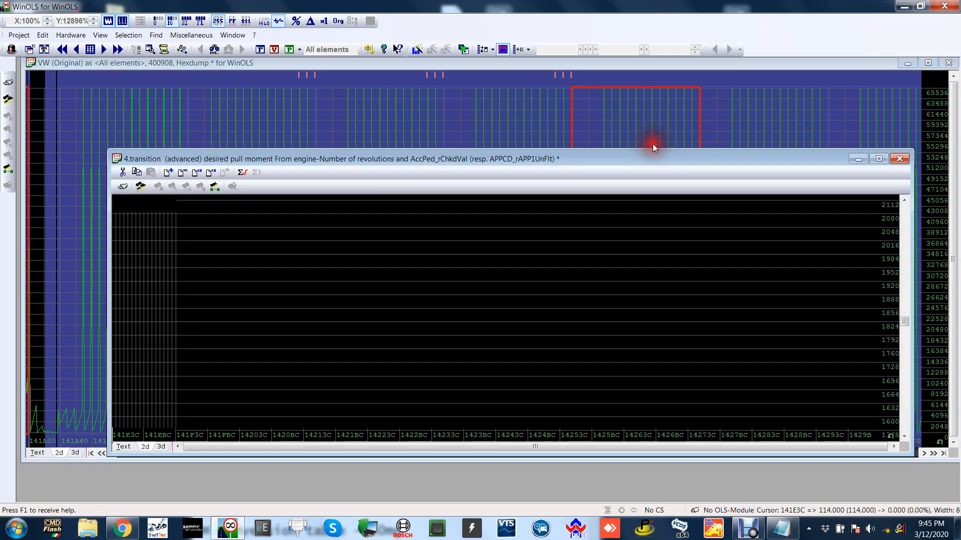
{"action": "left_click", "coordinate": [125, 447]}
{"action": "key", "text": "x"}
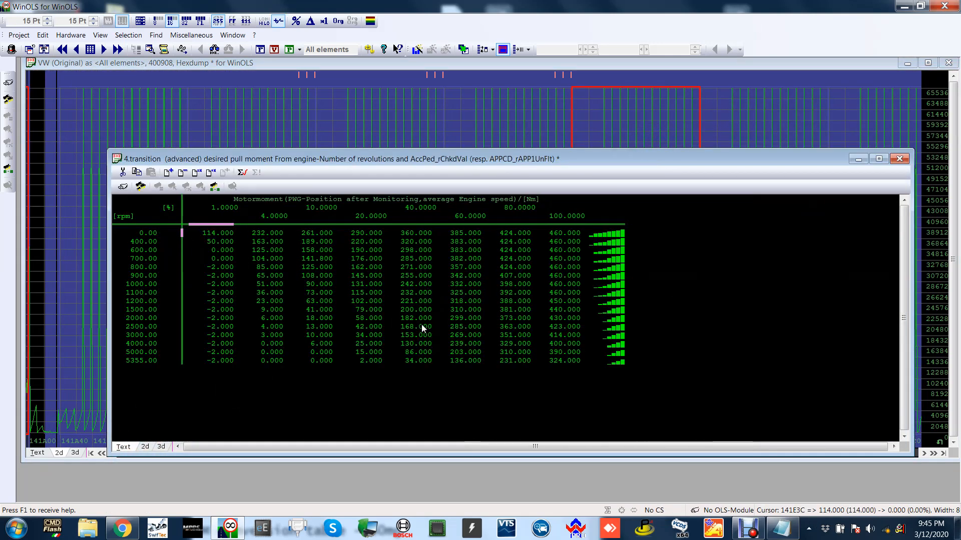
{"action": "left_click_drag", "start_coordinate": [557, 361], "coordinate": [563, 337]}
{"action": "key", "text": "Return"}
{"action": "key", "text": "Return"}
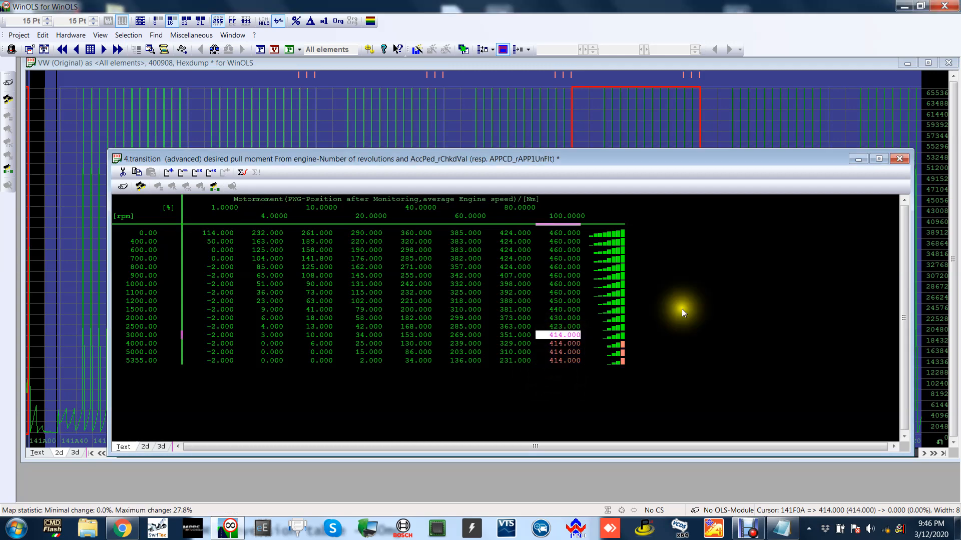
{"action": "left_click", "coordinate": [897, 159]}
Open the 5.transition desired pull moment map as text, set 100% torque from 3000 to 5355 rpm to 414 Nm, and close it.
{"action": "scroll", "coordinate": [905, 181], "scroll_direction": "down", "scroll_amount": 1}
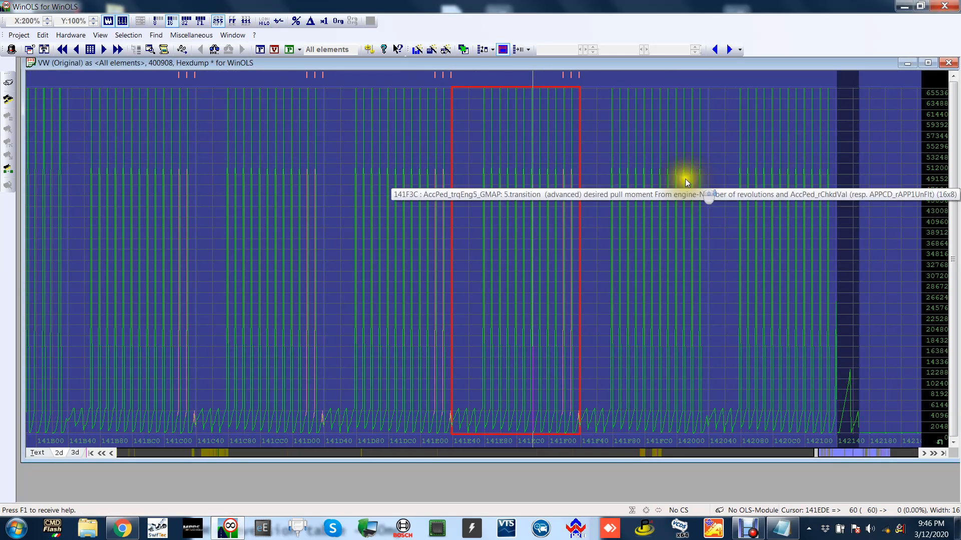
{"action": "double_click", "coordinate": [683, 176]}
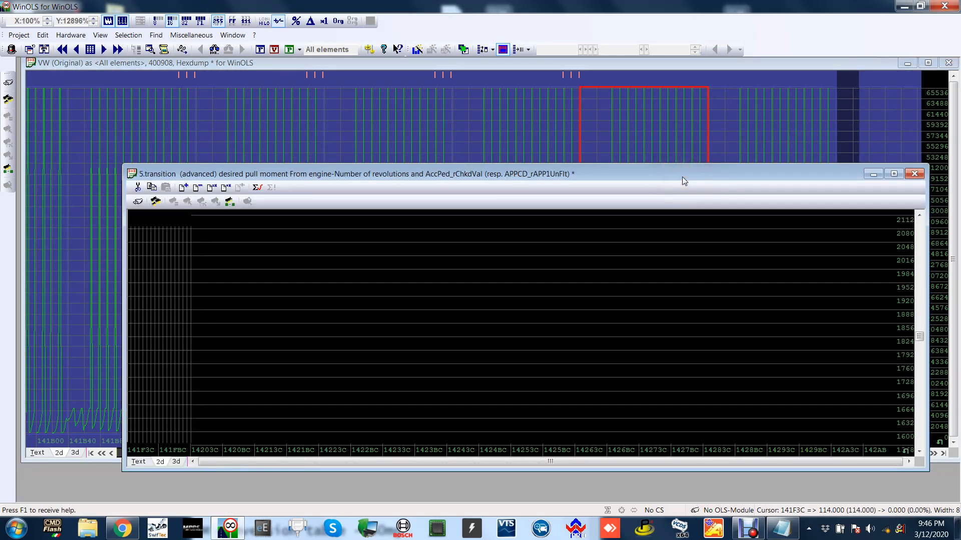
{"action": "left_click", "coordinate": [138, 462]}
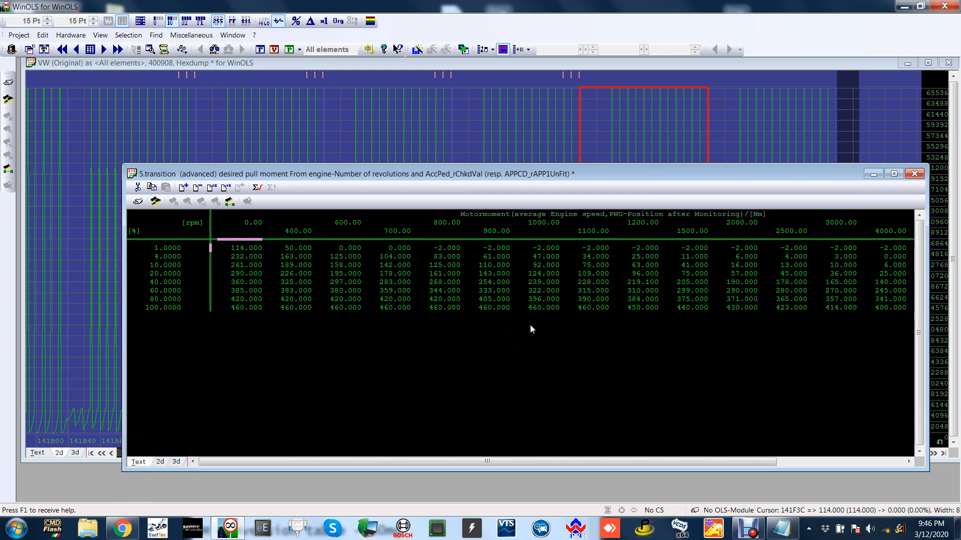
{"action": "left_click_drag", "start_coordinate": [578, 377], "coordinate": [557, 347]}
{"action": "key", "text": "Return"}
{"action": "left_click", "coordinate": [920, 174]}
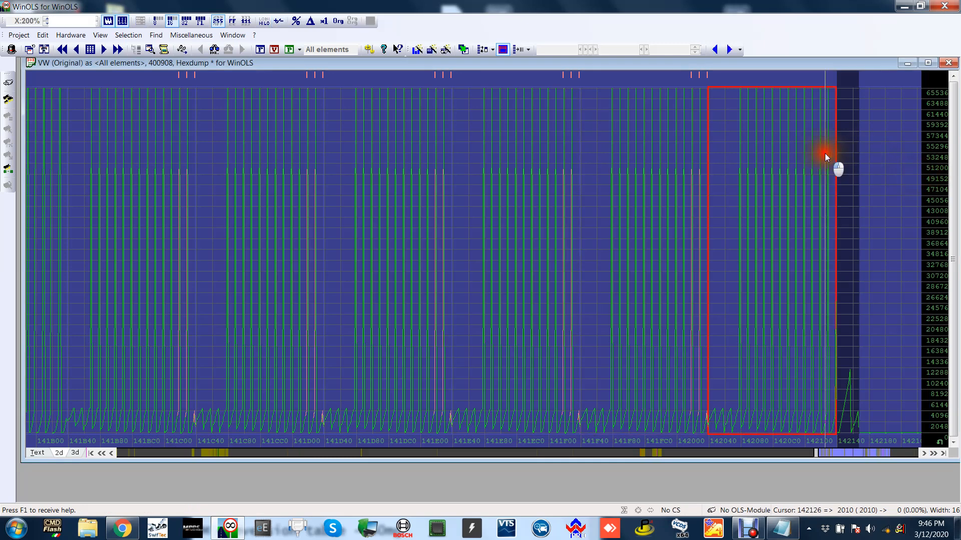
Open the 6.transition desired pull moment map as text, set 100% torque from 3000 to 5355 rpm to 414 Nm, and close it.
{"action": "double_click", "coordinate": [824, 153]}
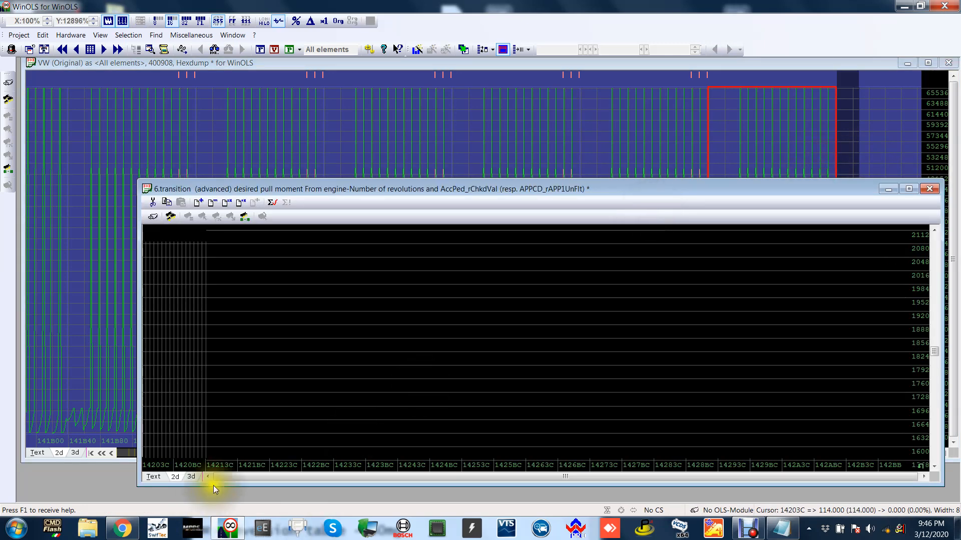
{"action": "left_click", "coordinate": [151, 477]}
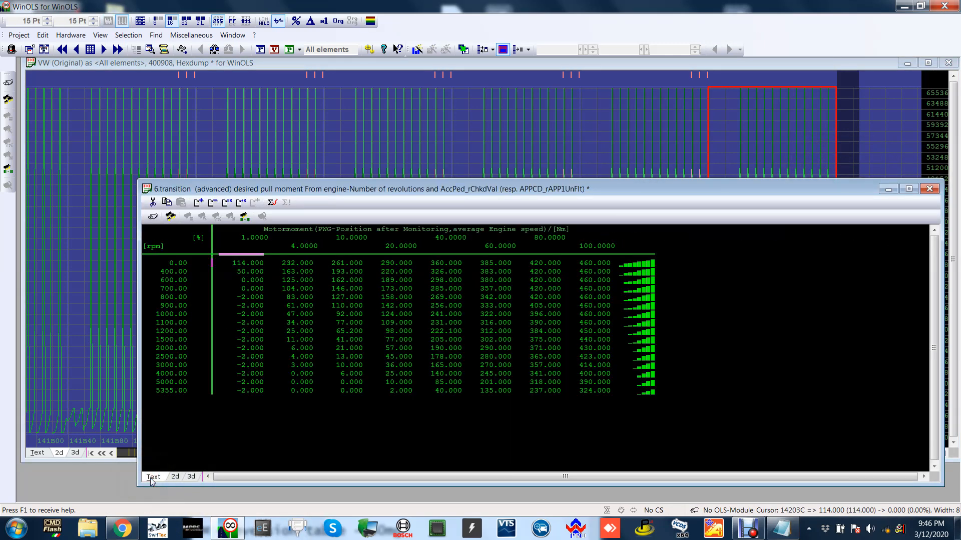
{"action": "key", "text": "Return"}
{"action": "left_click_drag", "start_coordinate": [591, 392], "coordinate": [593, 366]}
{"action": "key", "text": "Return"}
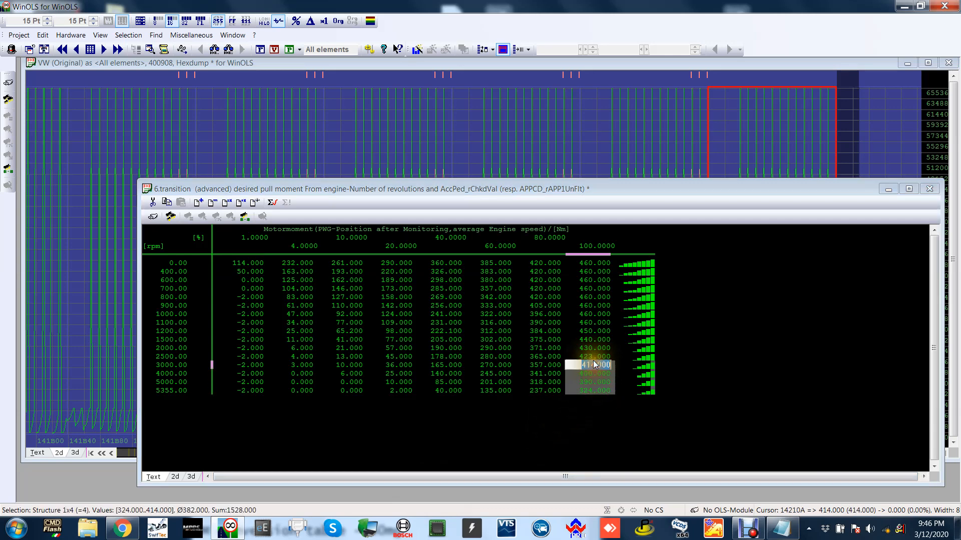
{"action": "key", "text": "Escape"}
{"action": "left_click", "coordinate": [930, 188]}
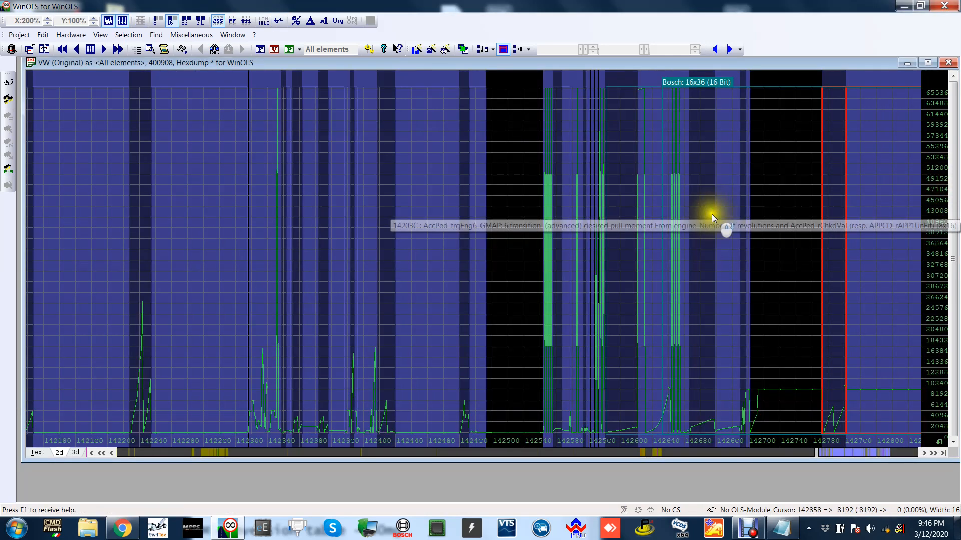
Find and open the map that limits torque on the basis of atmospheric pressure and number of revolutions.
{"action": "scroll", "coordinate": [711, 214], "scroll_direction": "down", "scroll_amount": 6}
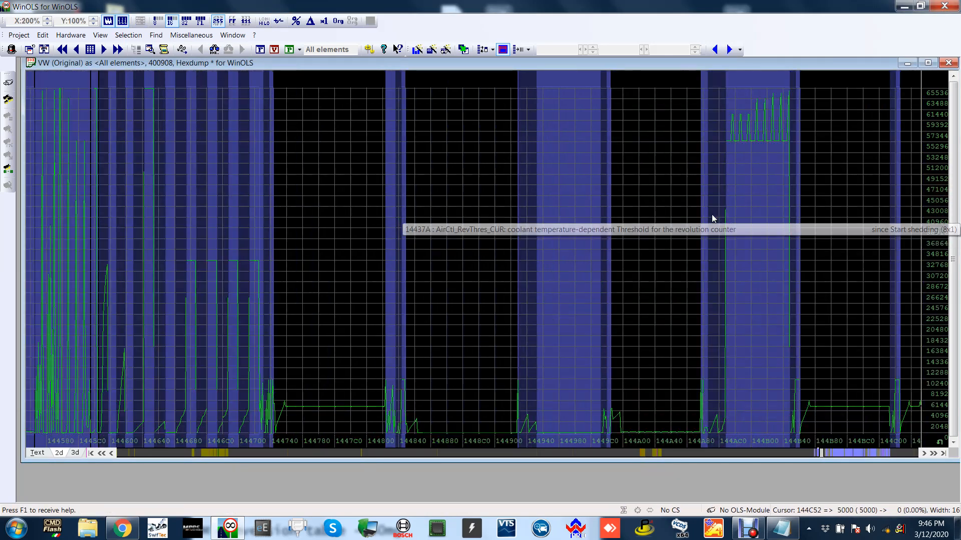
{"action": "scroll", "coordinate": [712, 216], "scroll_direction": "down", "scroll_amount": 4}
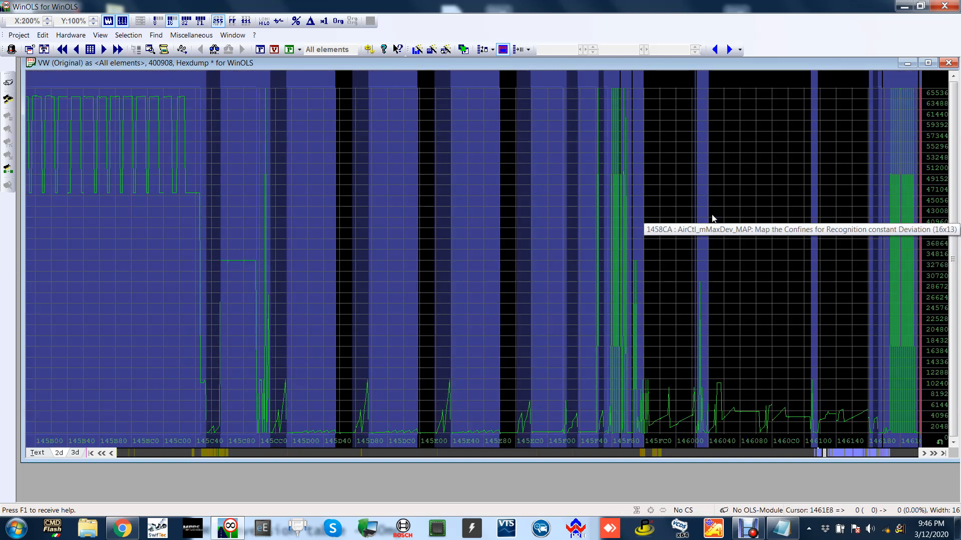
{"action": "scroll", "coordinate": [712, 218], "scroll_direction": "down", "scroll_amount": 4}
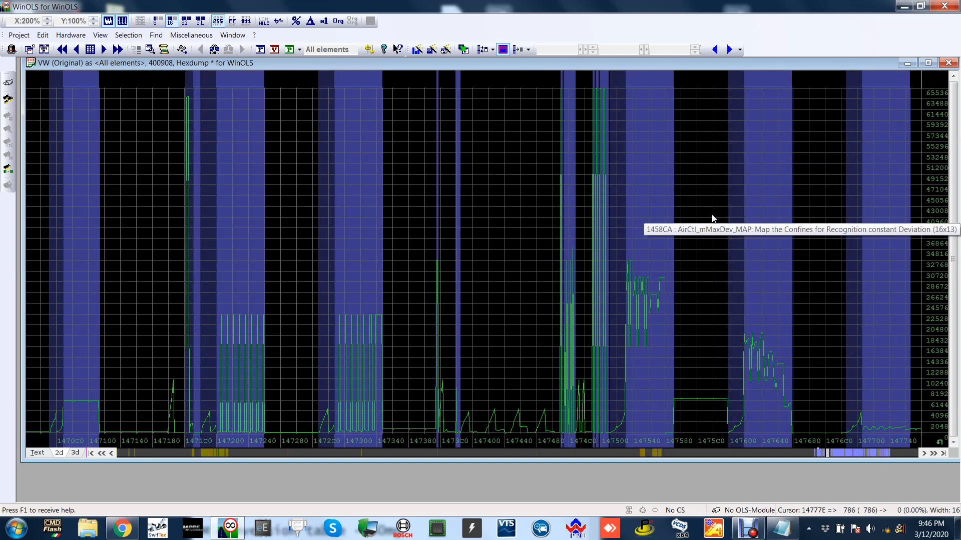
{"action": "scroll", "coordinate": [713, 218], "scroll_direction": "down", "scroll_amount": 7}
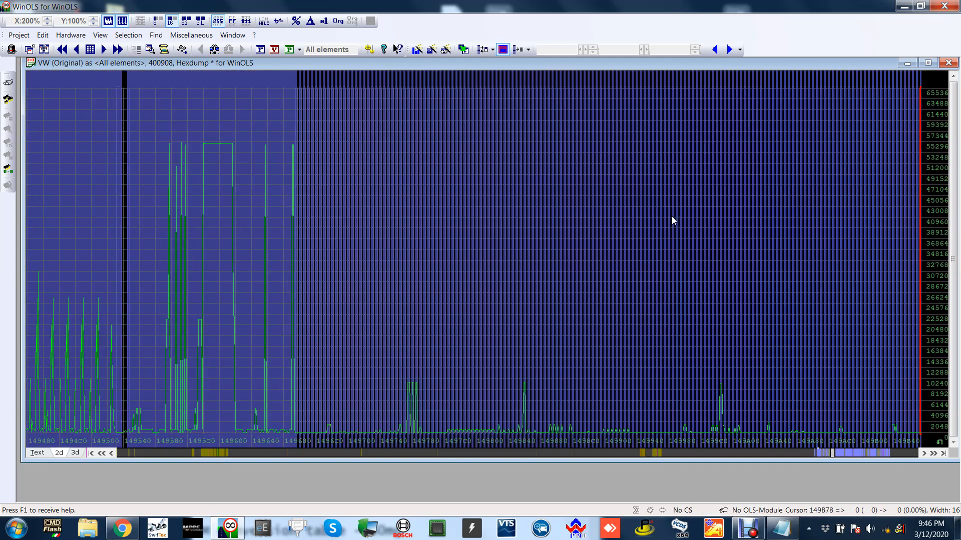
{"action": "scroll", "coordinate": [671, 220], "scroll_direction": "down", "scroll_amount": 6}
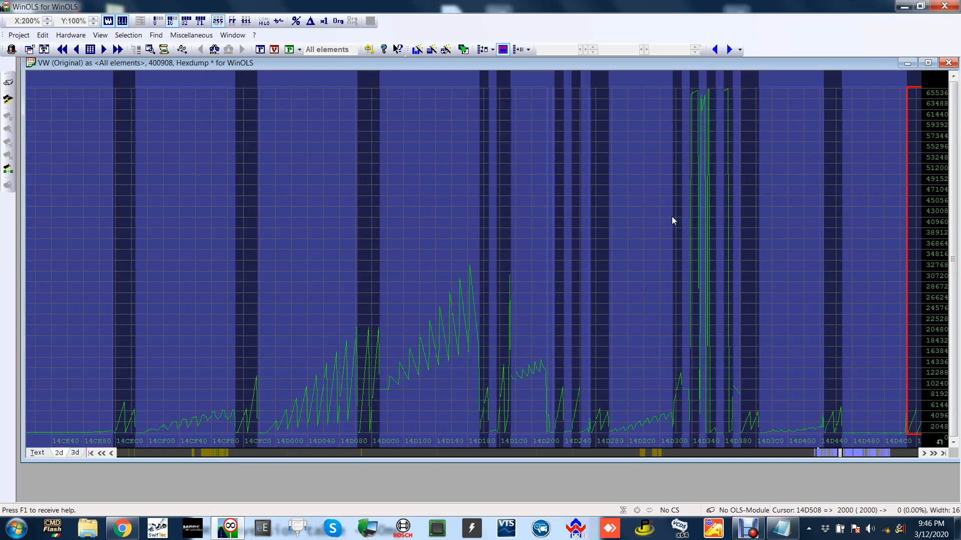
{"action": "scroll", "coordinate": [672, 217], "scroll_direction": "down", "scroll_amount": 2}
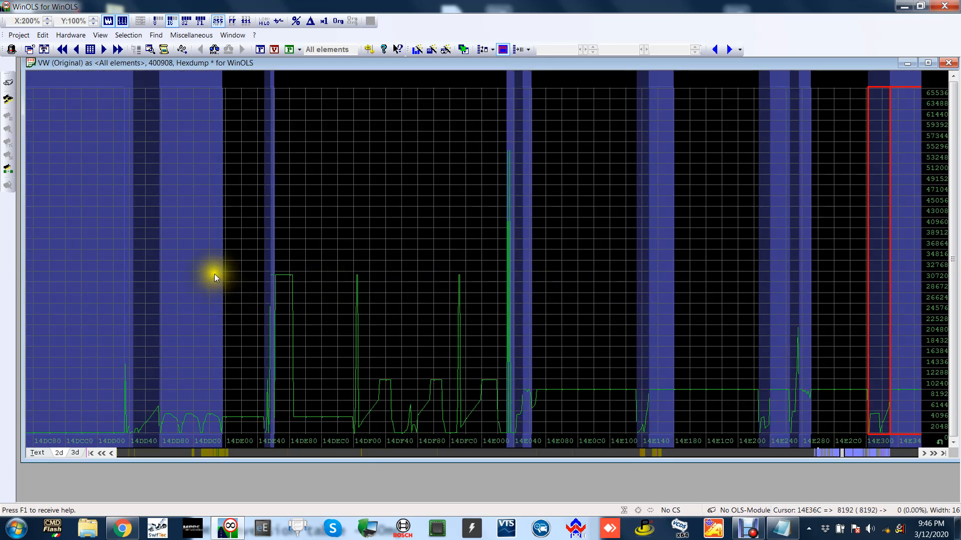
{"action": "double_click", "coordinate": [215, 274]}
{"action": "left_click", "coordinate": [483, 180]}
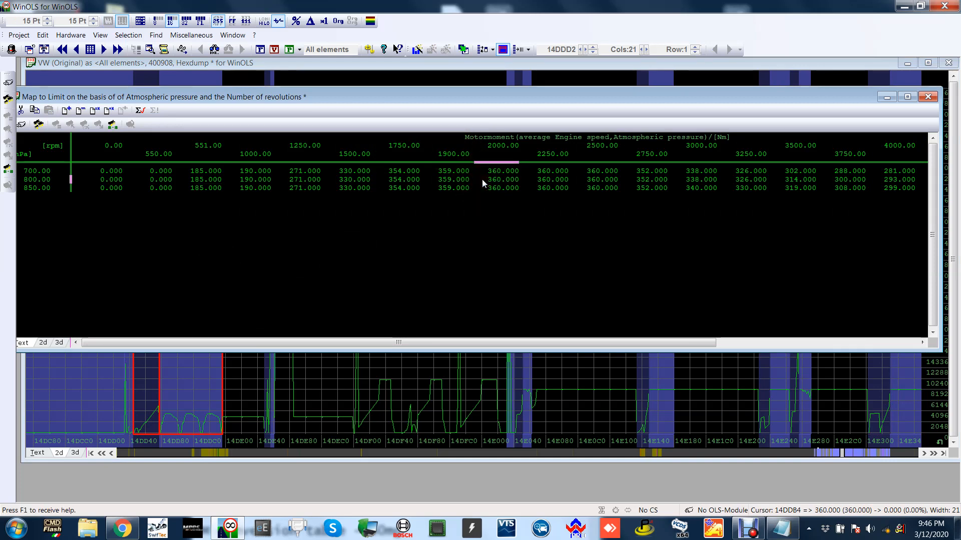
Set the torque limit from 2000 to 2500 rpm at 800 and 850 hPa to 405 Nm.
{"action": "left_click_drag", "start_coordinate": [429, 343], "coordinate": [507, 341]}
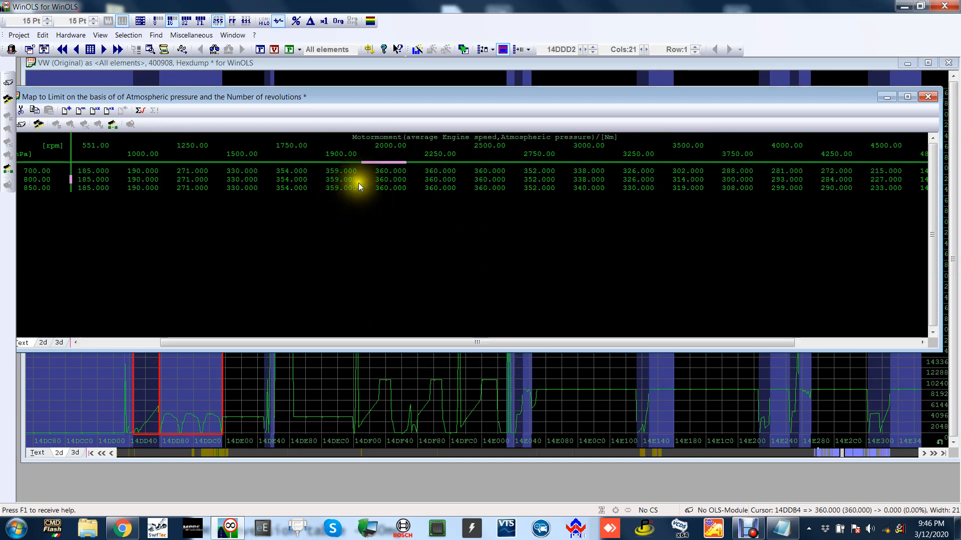
{"action": "left_click_drag", "start_coordinate": [359, 182], "coordinate": [413, 183]}
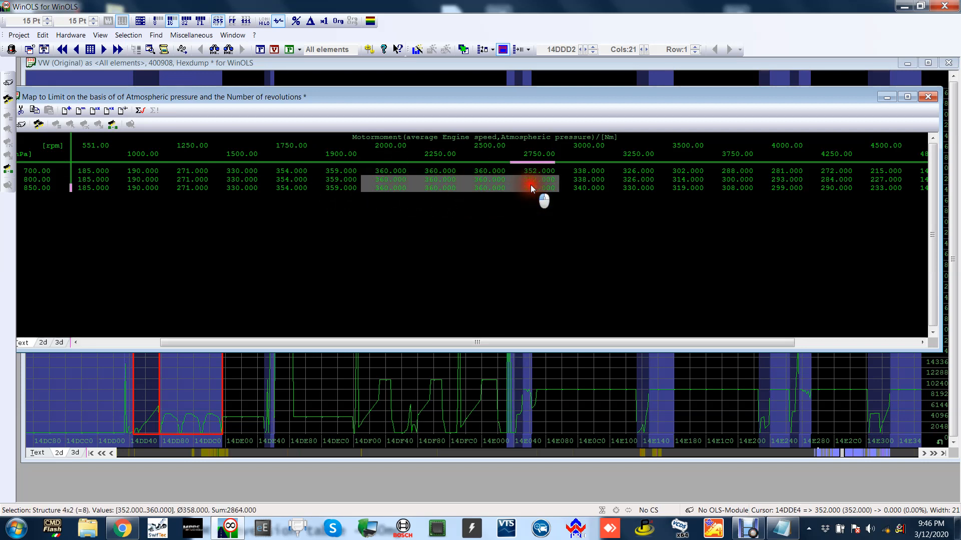
{"action": "double_click", "coordinate": [495, 188]}
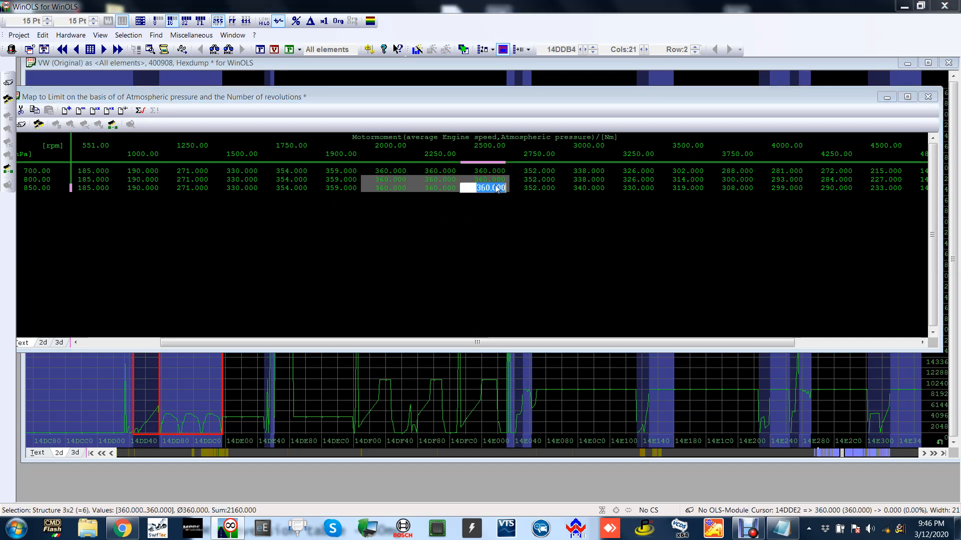
{"action": "type", "text": "405"}
{"action": "key", "text": "Return"}
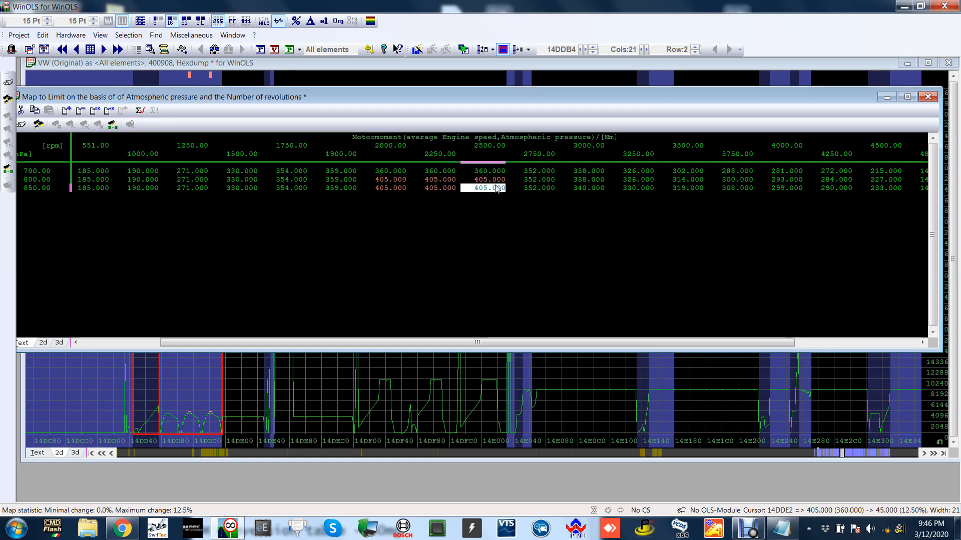
Smooth the torque limits at 800 and 850 hPa to 355 Nm at 1750 rpm and 380 Nm at 1900 rpm.
{"action": "left_click_drag", "start_coordinate": [288, 179], "coordinate": [355, 190]}
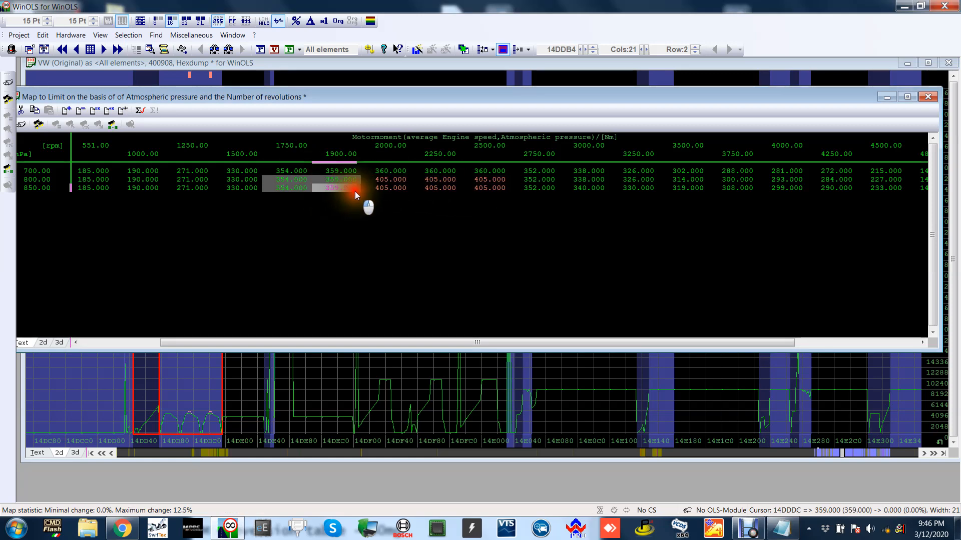
{"action": "key", "text": "ctrl+i"}
{"action": "key", "text": "Right"}
{"action": "key", "text": "Right"}
{"action": "key", "text": "Right"}
{"action": "key", "text": "Right"}
{"action": "key", "text": "Right"}
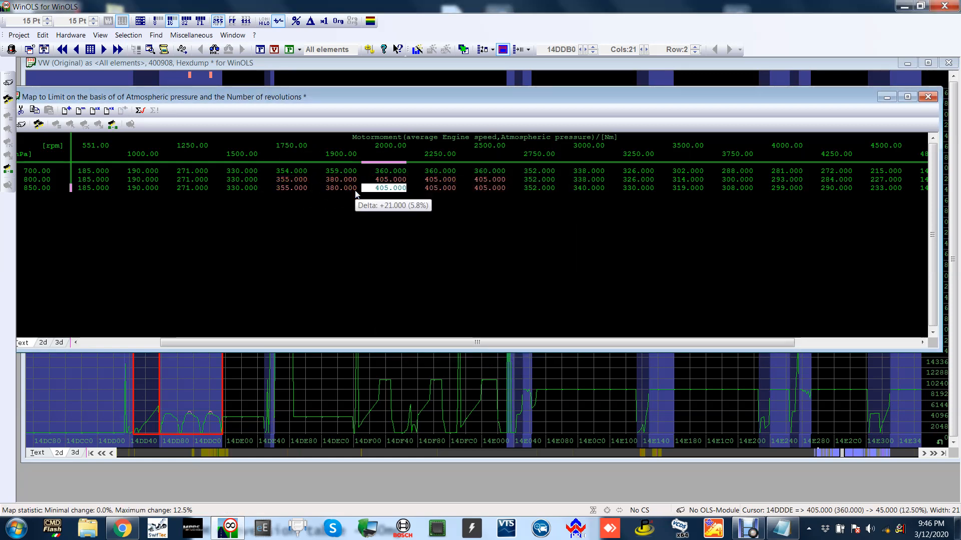
Interpolate the 800 and 850 hPa torque limits from 2750 to 3500 rpm, tapering to 321 and 327.3 Nm, and close the map.
{"action": "key", "text": "Up"}
{"action": "key", "text": "shift+Left"}
{"action": "key", "text": "shift+Down"}
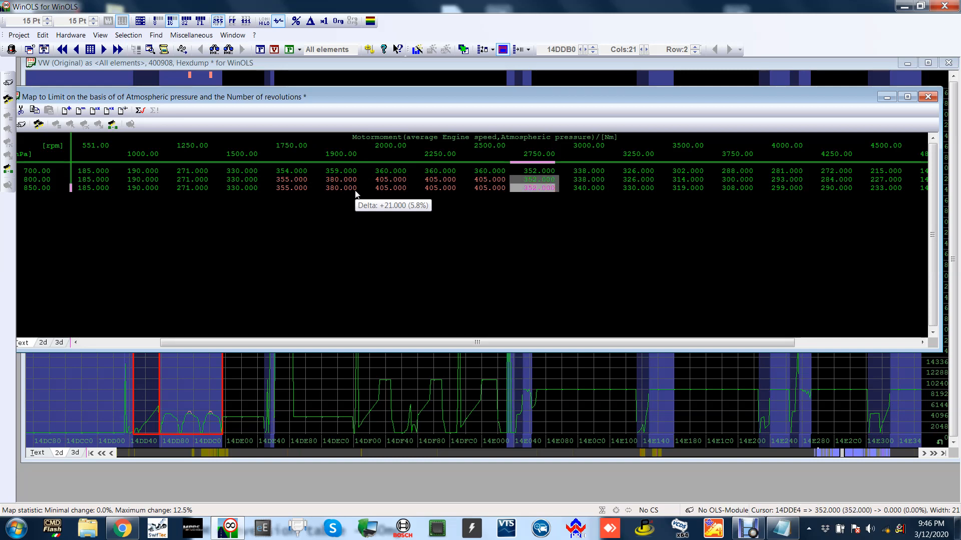
{"action": "key", "text": "shift+Right"}
{"action": "key", "text": "shift+Right"}
{"action": "key", "text": "shift+Right"}
{"action": "key", "text": "ctrl+i"}
{"action": "key", "text": "Return"}
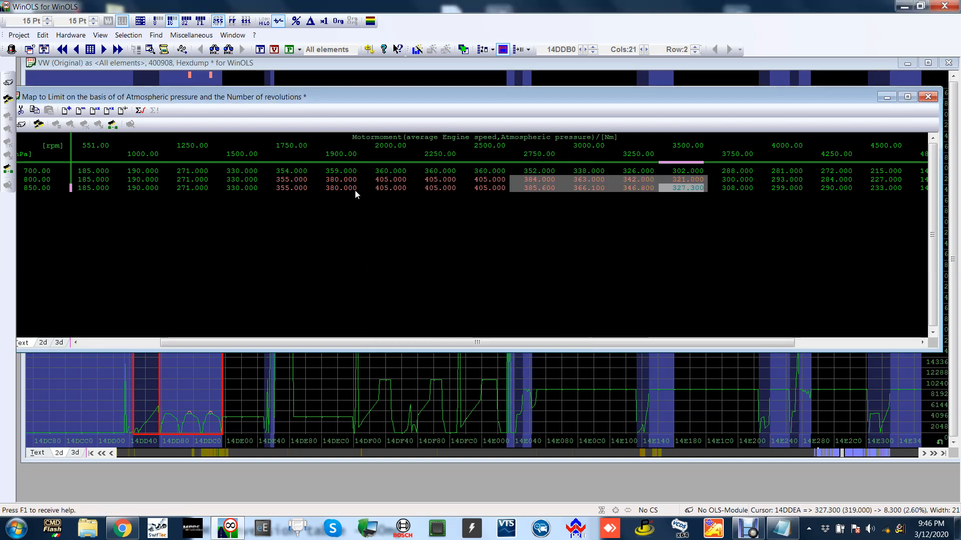
{"action": "left_click", "coordinate": [927, 97]}
{"action": "scroll", "coordinate": [445, 288], "scroll_direction": "down", "scroll_amount": 1}
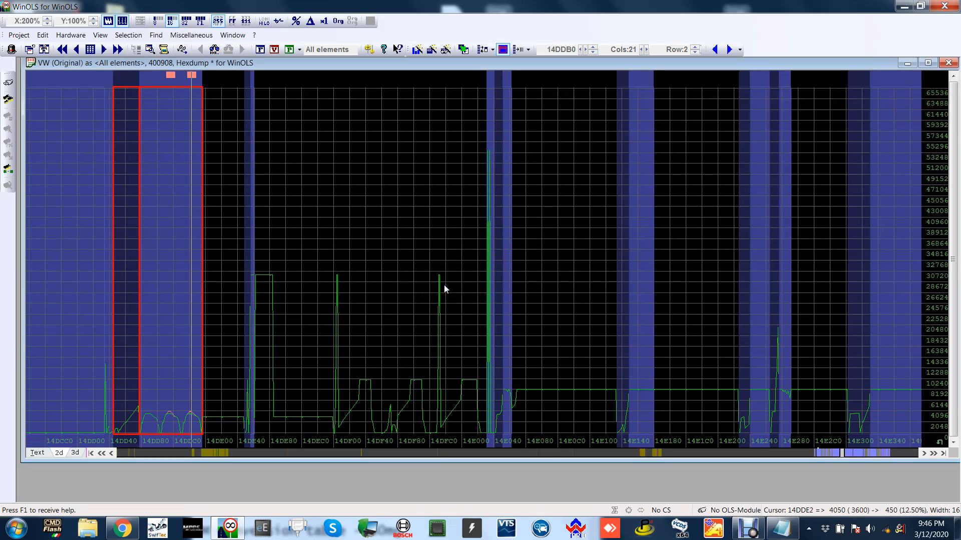
Reopen the atmospheric pressure torque limit map to check the edited values, and close it.
{"action": "double_click", "coordinate": [203, 262]}
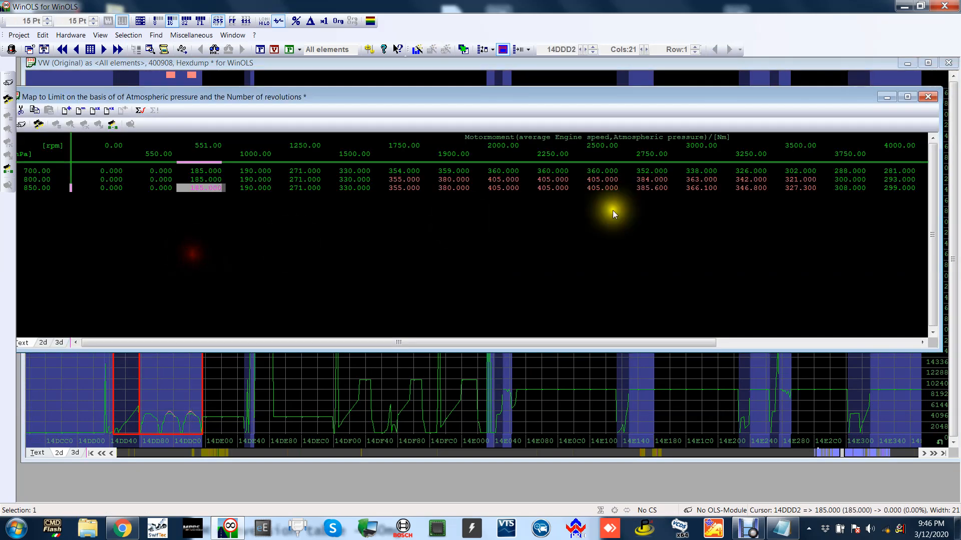
{"action": "left_click", "coordinate": [927, 97]}
{"action": "left_click", "coordinate": [571, 200]}
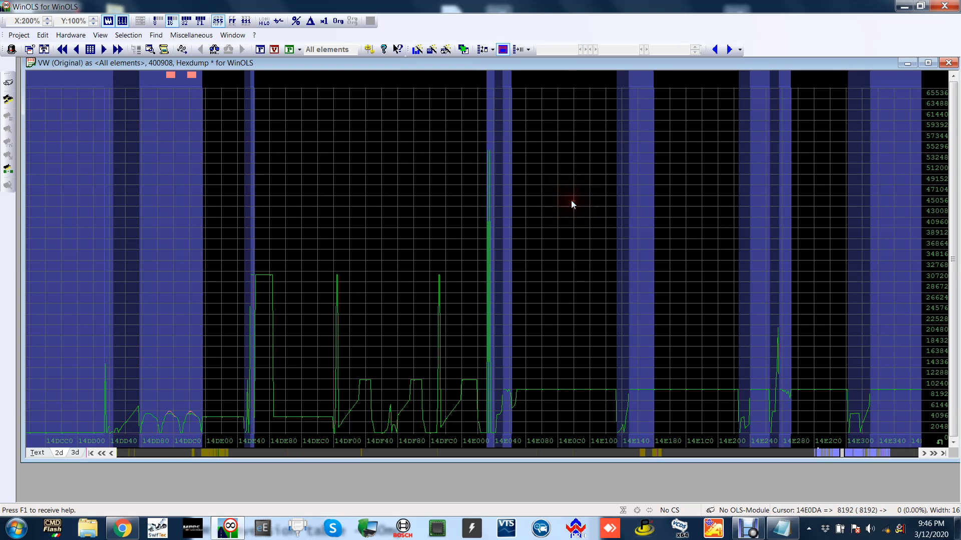
Find the basic map for moment/quantitative conversion, examine the injection quantities in its highest torque columns, and close it.
{"action": "scroll", "coordinate": [571, 200], "scroll_direction": "down", "scroll_amount": 2}
{"action": "scroll", "coordinate": [572, 201], "scroll_direction": "down", "scroll_amount": 10}
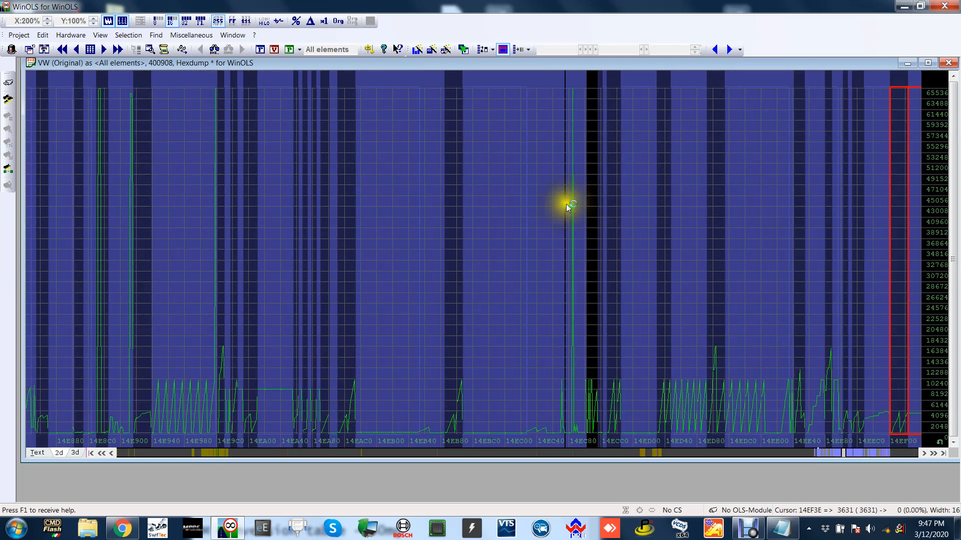
{"action": "scroll", "coordinate": [566, 209], "scroll_direction": "down", "scroll_amount": 8}
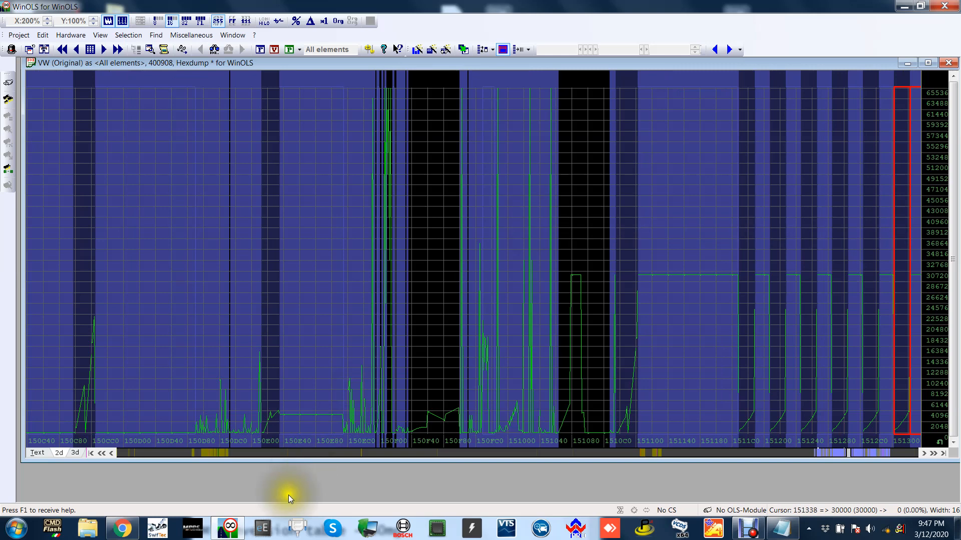
{"action": "left_click", "coordinate": [268, 454]}
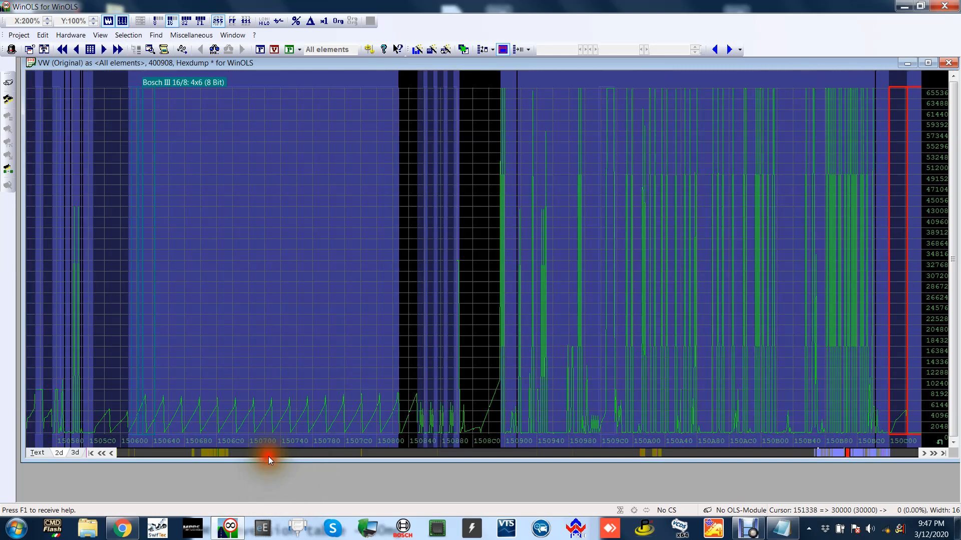
{"action": "double_click", "coordinate": [278, 316]}
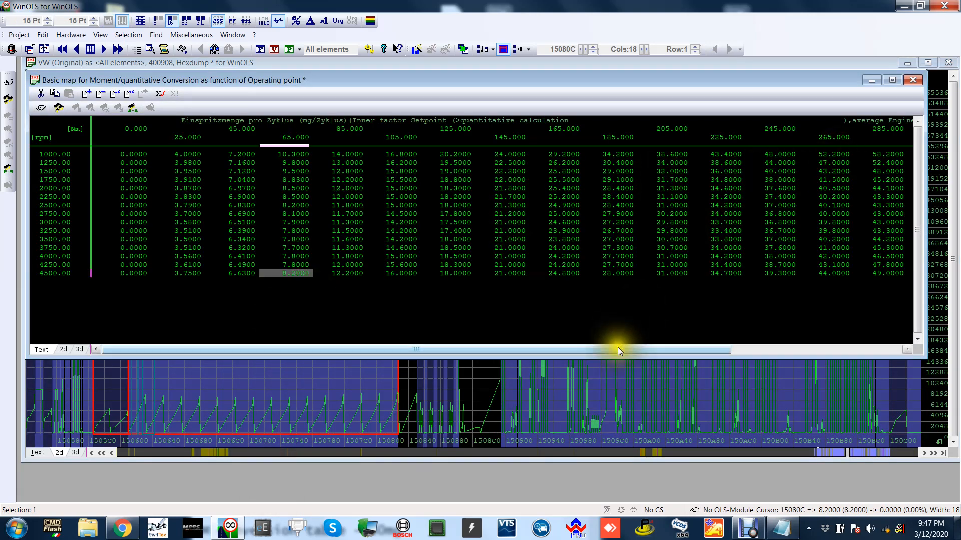
{"action": "left_click_drag", "start_coordinate": [618, 347], "coordinate": [735, 348]}
{"action": "left_click", "coordinate": [885, 137]}
{"action": "left_click_drag", "start_coordinate": [893, 178], "coordinate": [894, 246]}
{"action": "left_click", "coordinate": [913, 80]}
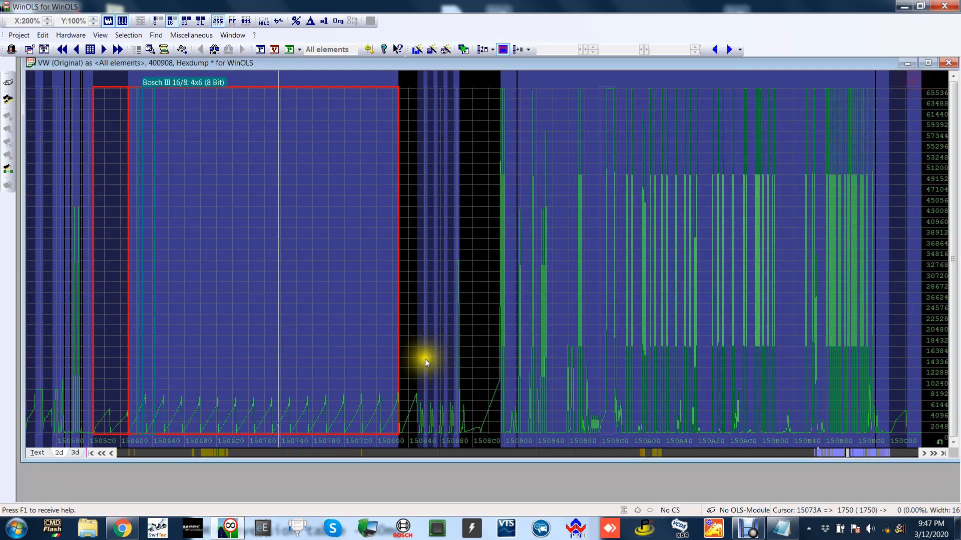
Open the map for amount of smoke from pressure, examine the injection quantities at 2200 hPa, and close it.
{"action": "left_click", "coordinate": [182, 452]}
{"action": "double_click", "coordinate": [431, 287]}
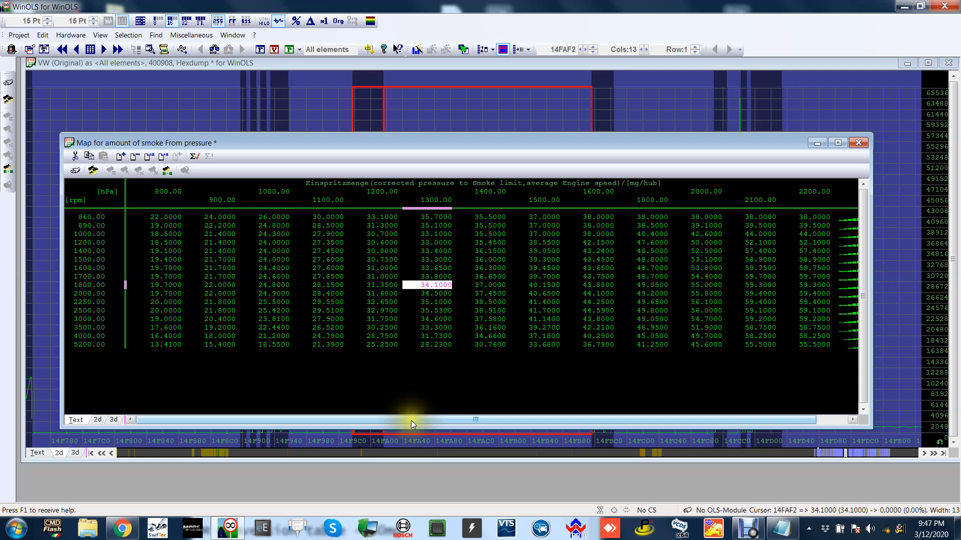
{"action": "left_click_drag", "start_coordinate": [410, 420], "coordinate": [581, 409]}
{"action": "left_click", "coordinate": [793, 188]}
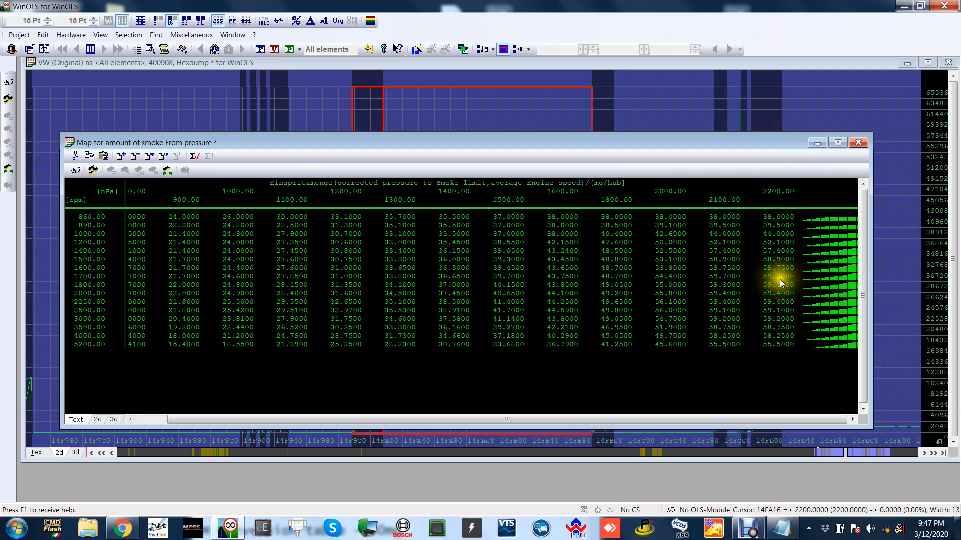
{"action": "left_click_drag", "start_coordinate": [779, 278], "coordinate": [788, 318]}
{"action": "left_click", "coordinate": [800, 247]}
{"action": "left_click", "coordinate": [859, 144]}
Look through the rest of the hexdump beyond the smoke and conversion maps for further relevant maps.
{"action": "left_click", "coordinate": [857, 168]}
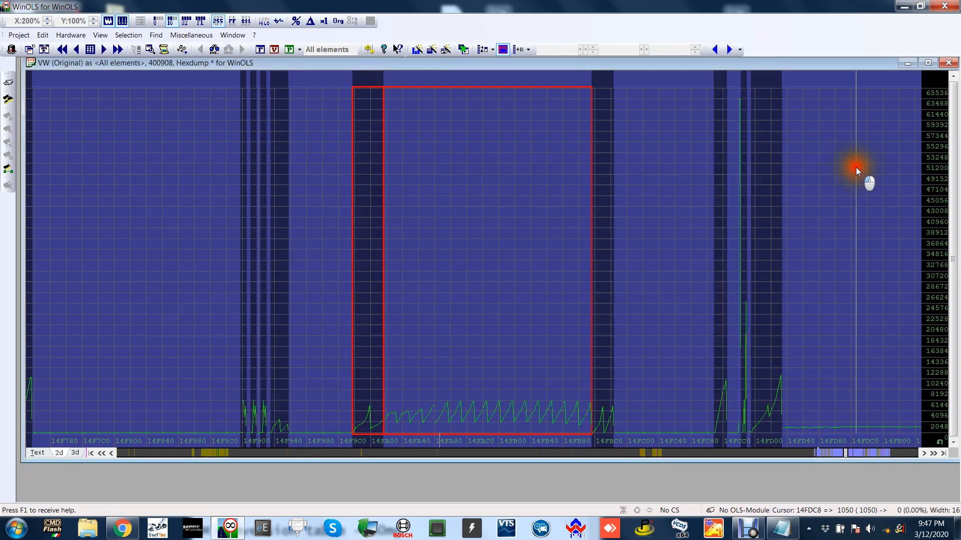
{"action": "key", "text": "Page_Down"}
{"action": "key", "text": "Page_Down"}
{"action": "key", "text": "Page_Down"}
{"action": "key", "text": "Page_Down"}
{"action": "key", "text": "Page_Down"}
{"action": "key", "text": "Page_Down"}
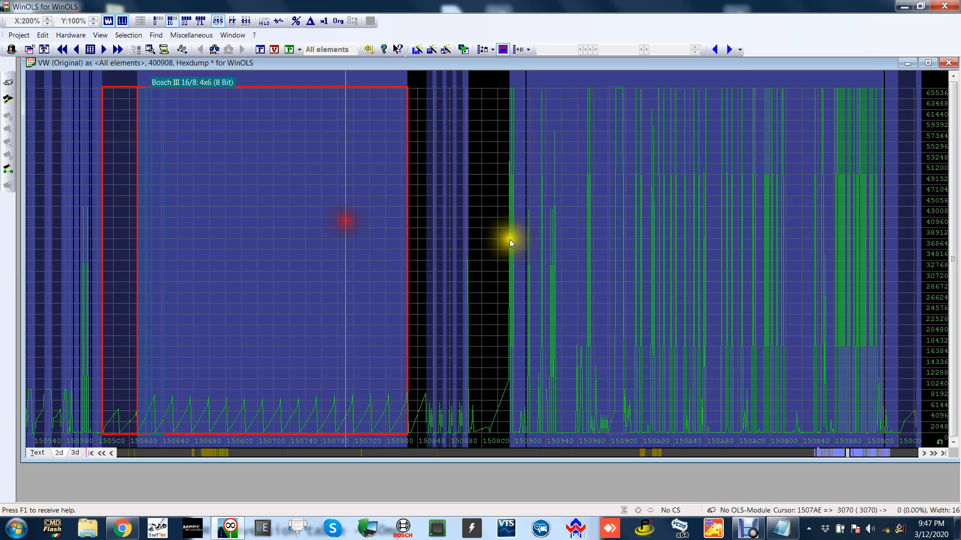
{"action": "key", "text": "Page_Down"}
{"action": "key", "text": "Page_Down"}
{"action": "key", "text": "Page_Down"}
{"action": "key", "text": "Page_Down"}
{"action": "key", "text": "Page_Down"}
{"action": "key", "text": "Page_Down"}
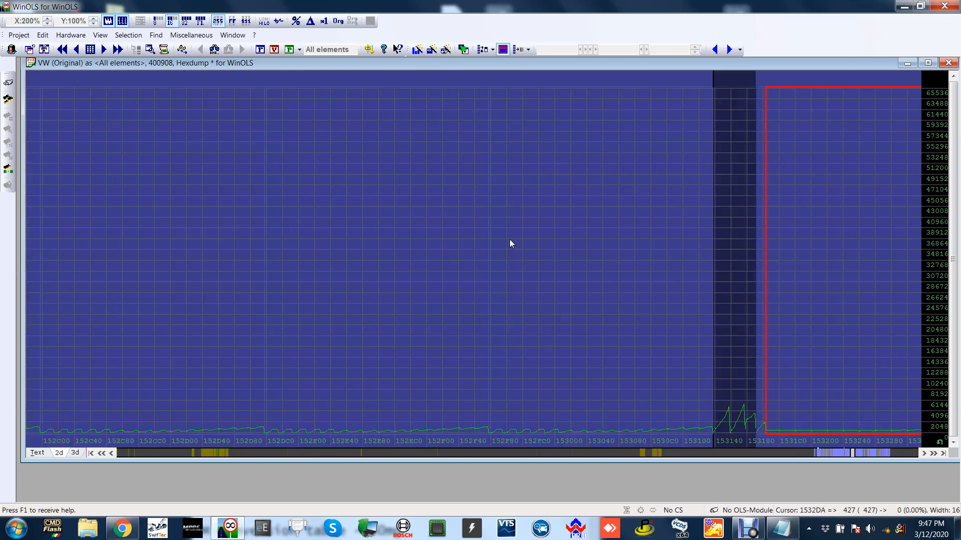
{"action": "key", "text": "Page_Down"}
{"action": "key", "text": "Page_Down"}
{"action": "key", "text": "Page_Down"}
{"action": "key", "text": "Page_Down"}
{"action": "key", "text": "Page_Down"}
{"action": "key", "text": "Page_Down"}
{"action": "key", "text": "Page_Down"}
{"action": "key", "text": "Page_Down"}
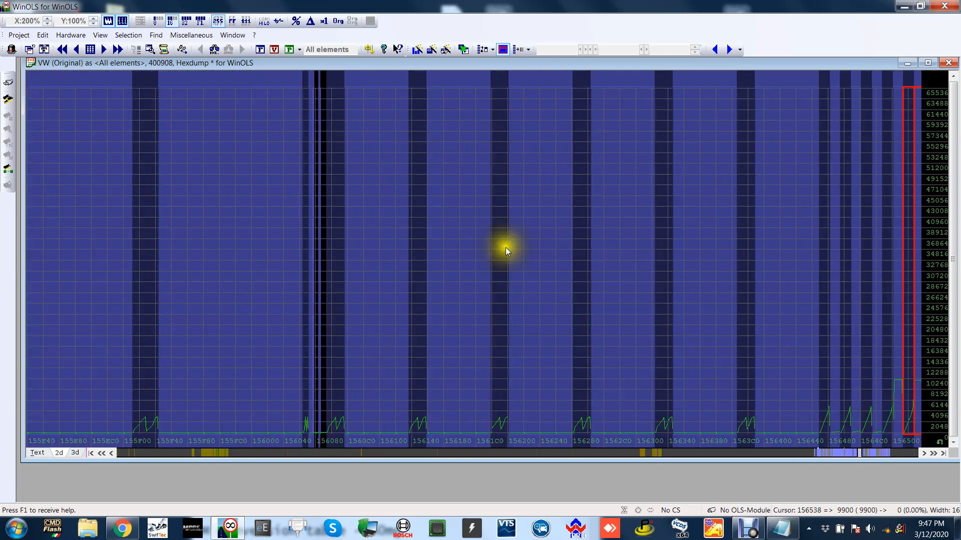
{"action": "key", "text": "Page_Down"}
{"action": "key", "text": "Page_Down"}
{"action": "key", "text": "Page_Down"}
{"action": "key", "text": "Page_Down"}
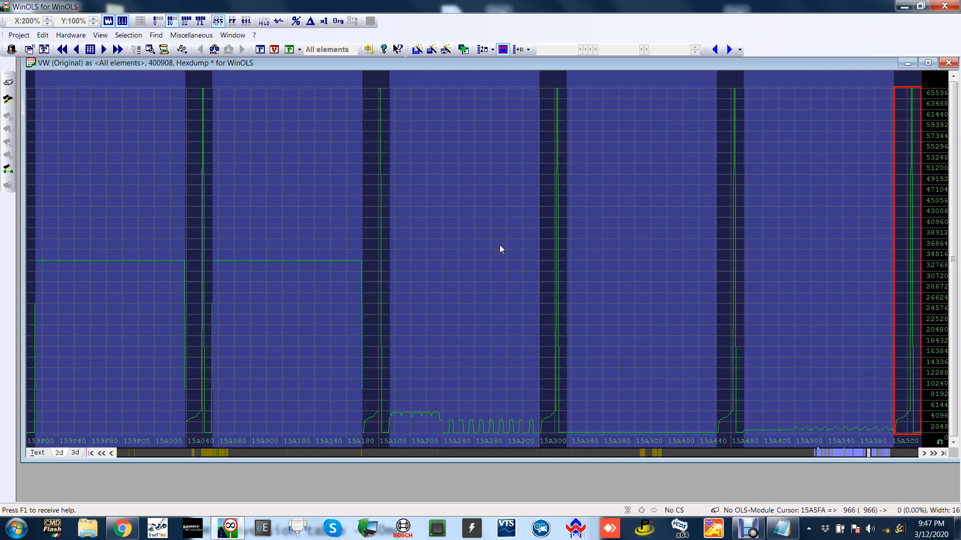
{"action": "left_click", "coordinate": [278, 450]}
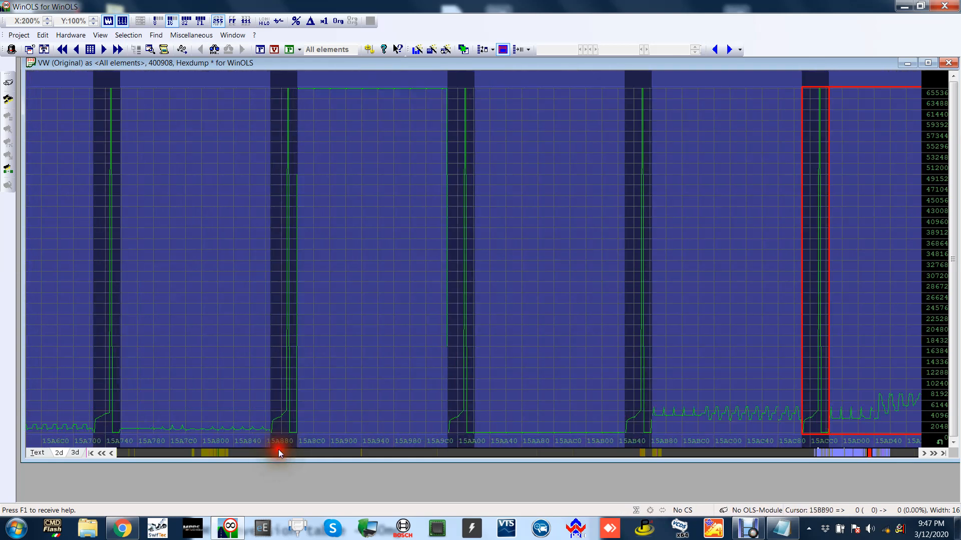
Go through the modified areas of the file to the atmospheric pressure torque limit map, and preview the Notepad notes.
{"action": "left_click", "coordinate": [633, 227]}
{"action": "key", "text": "v"}
{"action": "key", "text": "v"}
{"action": "key", "text": "v"}
{"action": "key", "text": "v"}
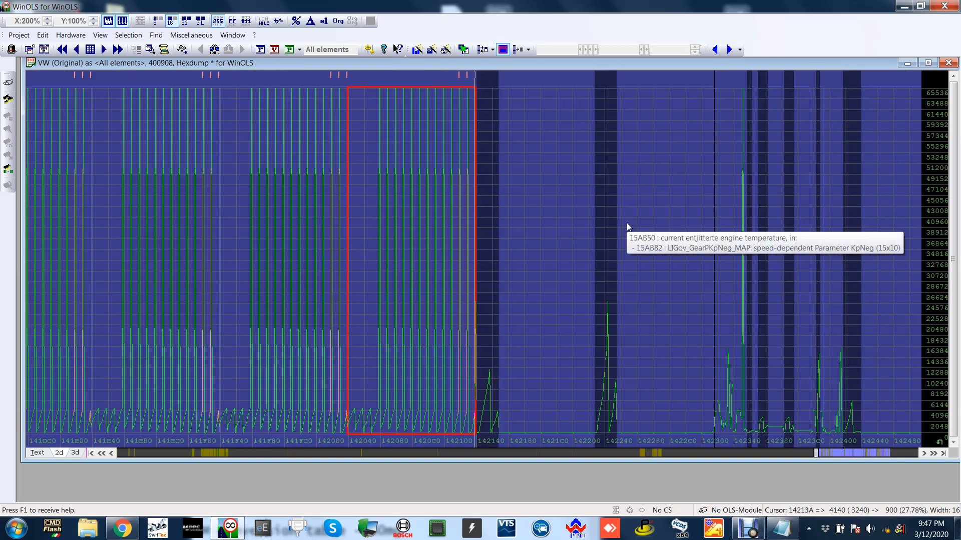
{"action": "key", "text": "v"}
{"action": "key", "text": "v"}
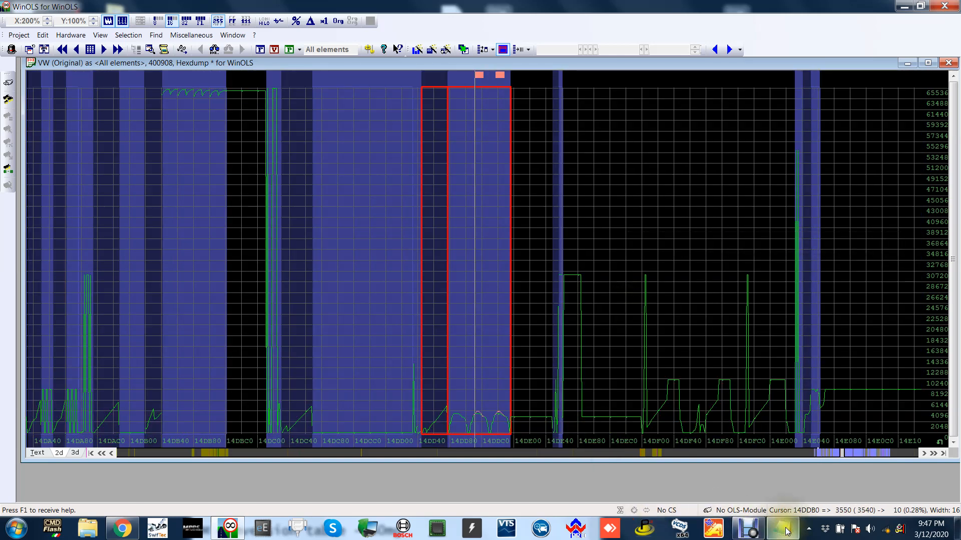
{"action": "mouse_move", "coordinate": [785, 529]}
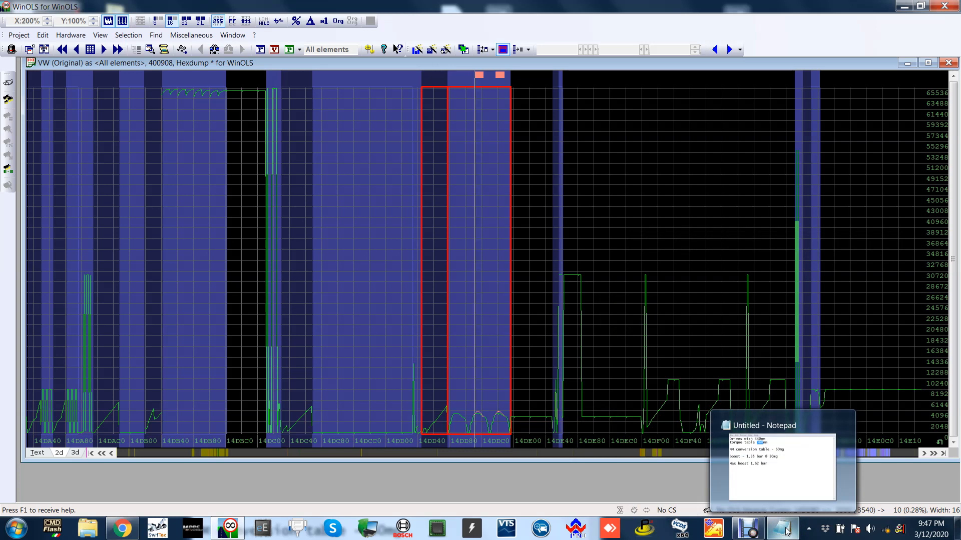
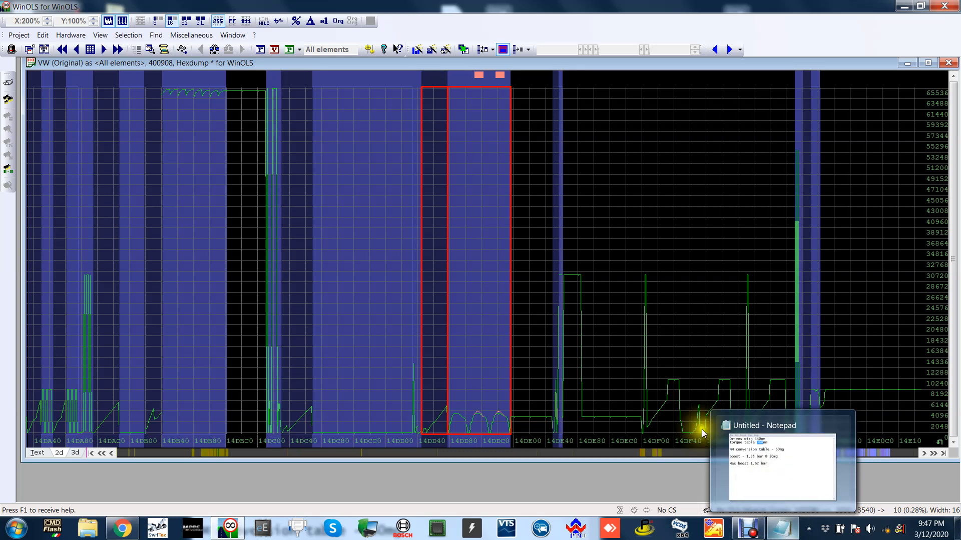
Go back to the modified pedal torque request maps, select the whole changed range, and restore its original values.
{"action": "left_click", "coordinate": [675, 218]}
{"action": "key", "text": "v"}
{"action": "key", "text": "v"}
{"action": "key", "text": "v"}
{"action": "key", "text": "v"}
{"action": "key", "text": "v"}
{"action": "key", "text": "v"}
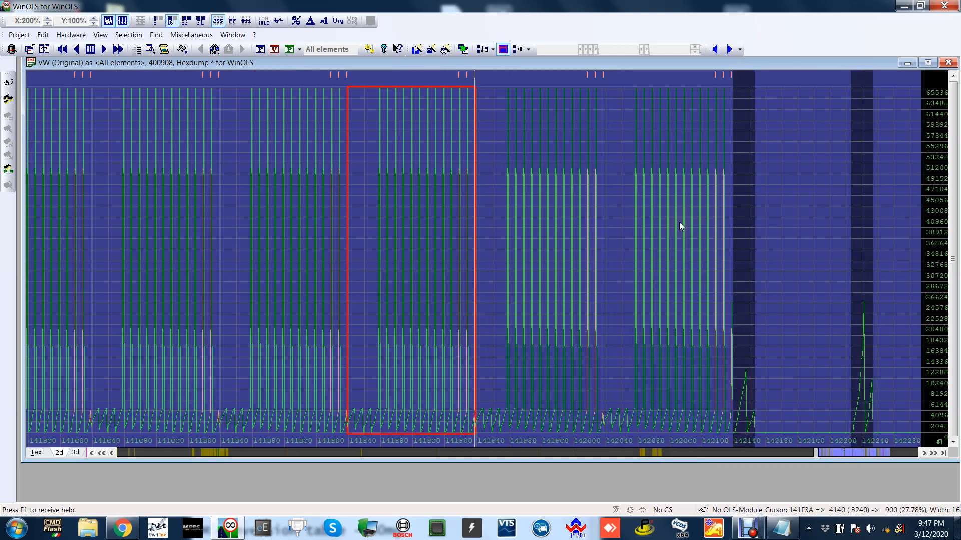
{"action": "left_click", "coordinate": [402, 193]}
{"action": "left_click_drag", "start_coordinate": [403, 193], "coordinate": [834, 147]}
{"action": "key", "text": "F11"}
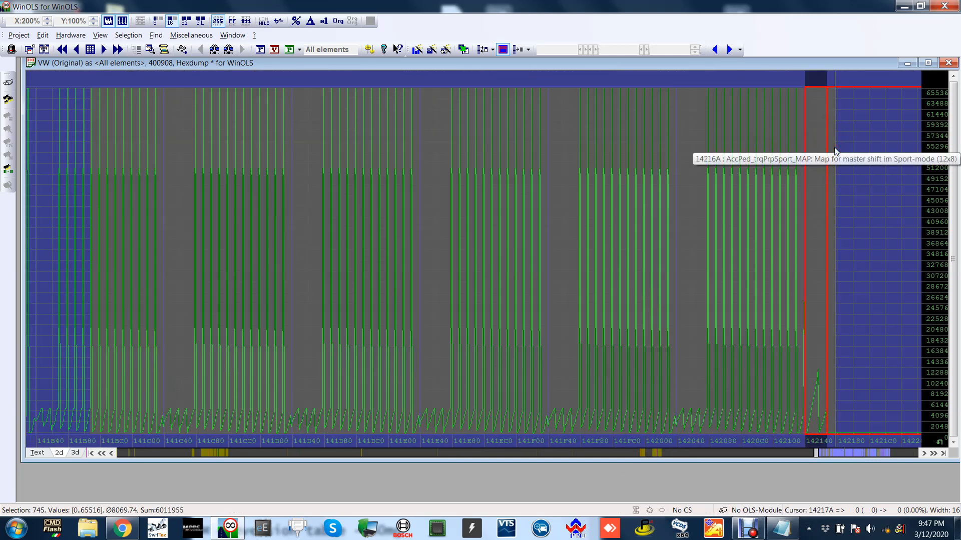
{"action": "key", "text": "F10"}
{"action": "scroll", "coordinate": [829, 207], "scroll_direction": "right", "scroll_amount": 3}
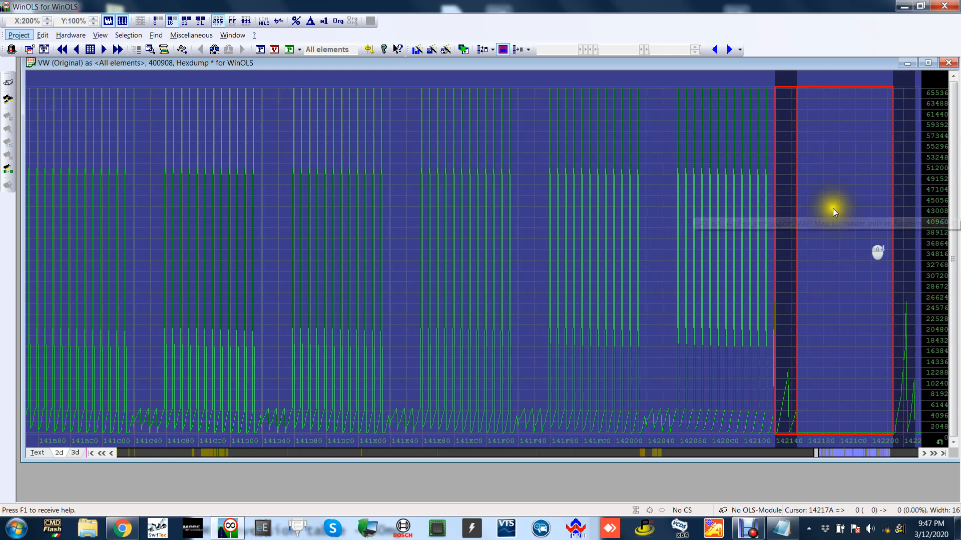
Restore the original values in the modified atmospheric pressure torque limit map and check for any remaining modified areas.
{"action": "key", "text": "n"}
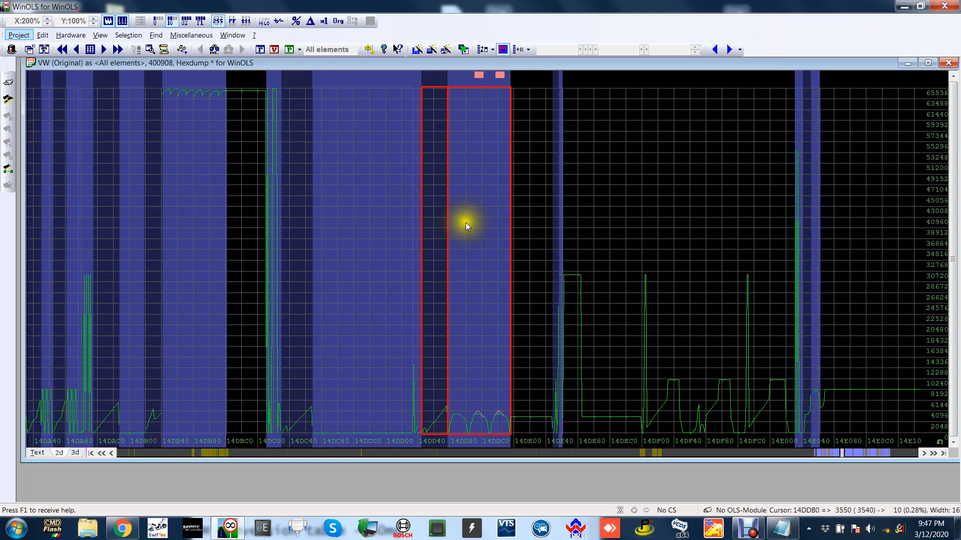
{"action": "left_click_drag", "start_coordinate": [449, 220], "coordinate": [573, 212]}
{"action": "key", "text": "F11"}
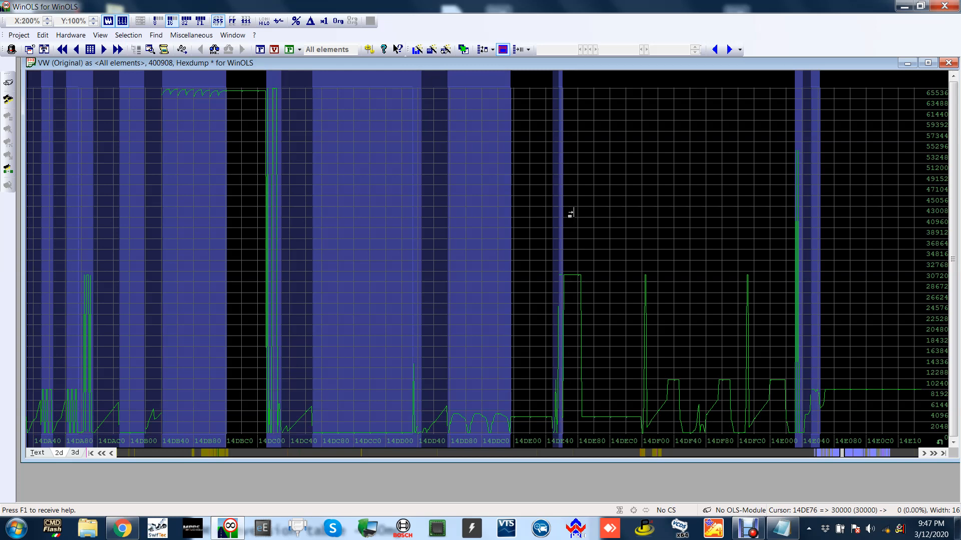
{"action": "scroll", "coordinate": [597, 202], "scroll_direction": "right", "scroll_amount": 2}
{"action": "left_click", "coordinate": [598, 202]}
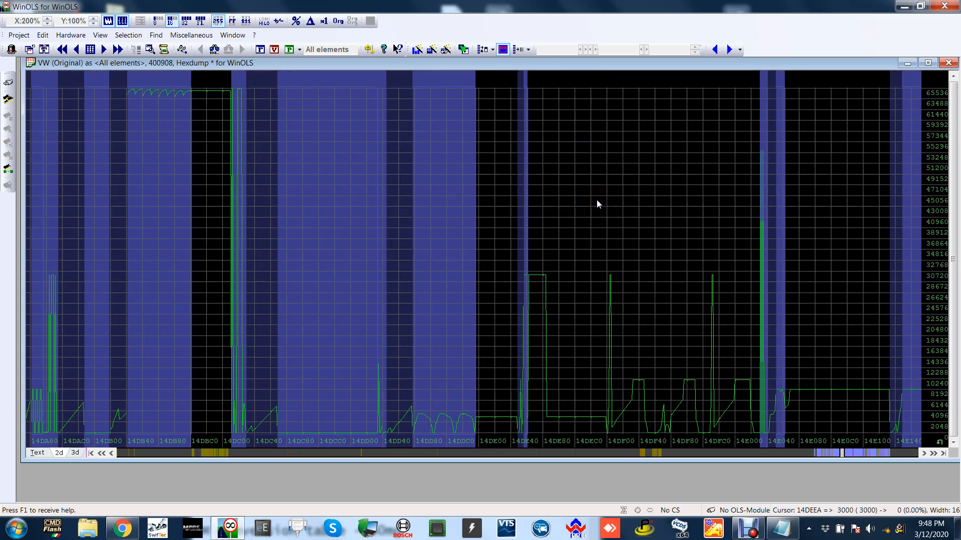
{"action": "key", "text": "n"}
Open the map for overheating protection from engine temperature and speed, examine its factors, and close it.
{"action": "scroll", "coordinate": [596, 200], "scroll_direction": "right", "scroll_amount": 1}
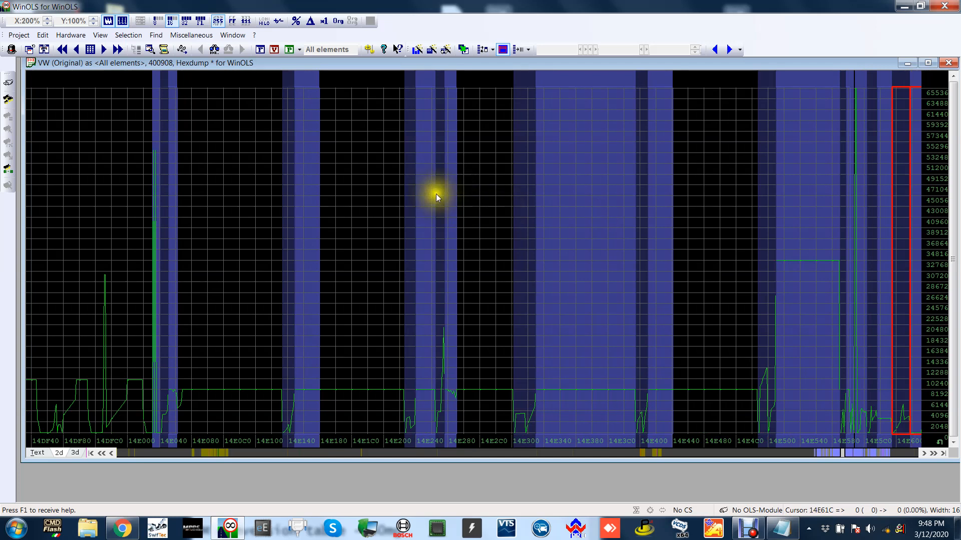
{"action": "double_click", "coordinate": [452, 185]}
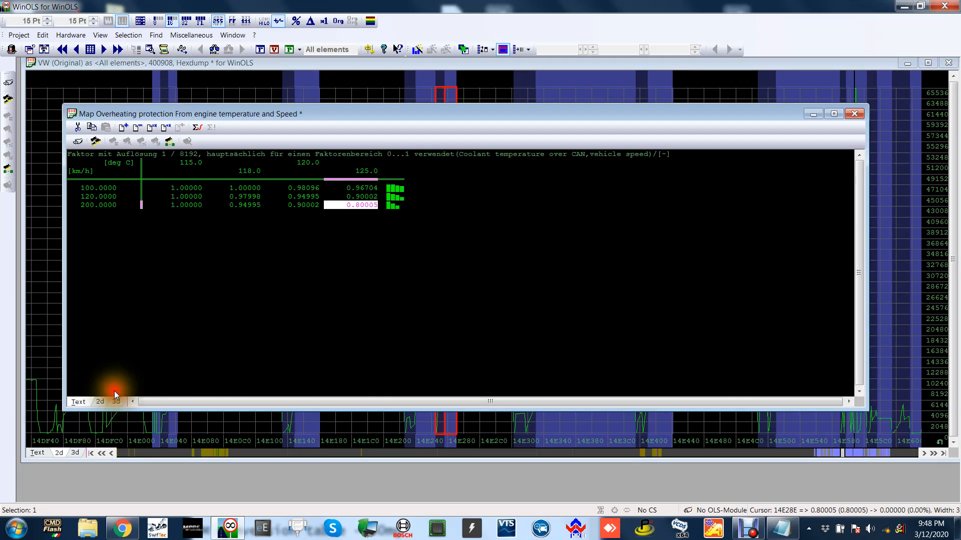
{"action": "left_click", "coordinate": [854, 114]}
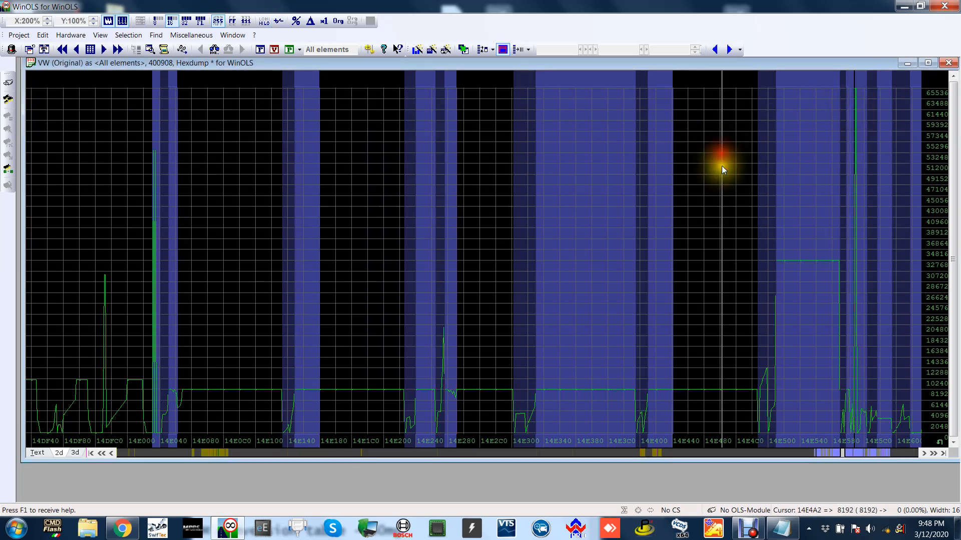
Find the gearbox torque limits, examine the limiting torque for second transition as numbers across the engine speeds, and close it.
{"action": "scroll", "coordinate": [720, 180], "scroll_direction": "right", "scroll_amount": 1}
{"action": "scroll", "coordinate": [721, 191], "scroll_direction": "right", "scroll_amount": 5}
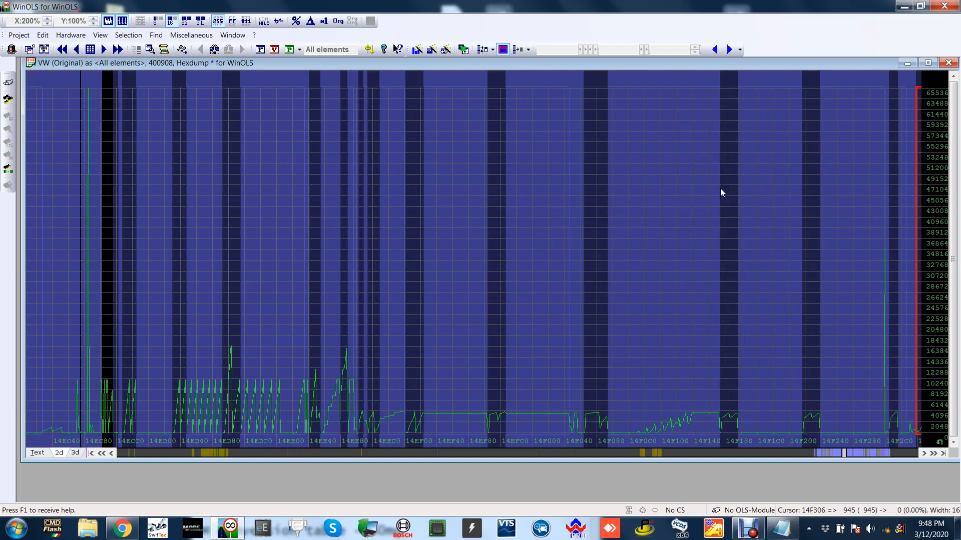
{"action": "scroll", "coordinate": [720, 188], "scroll_direction": "right", "scroll_amount": 6}
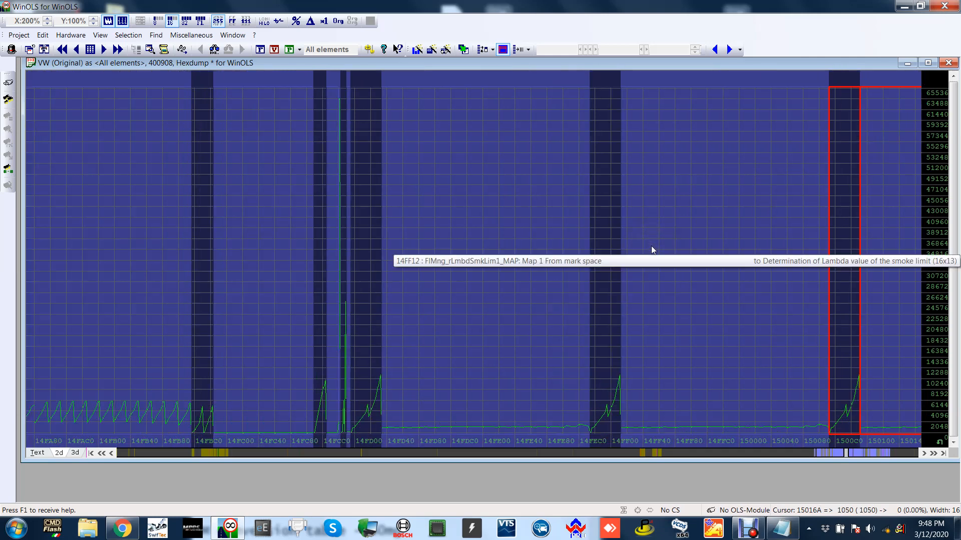
{"action": "scroll", "coordinate": [651, 249], "scroll_direction": "right", "scroll_amount": 3}
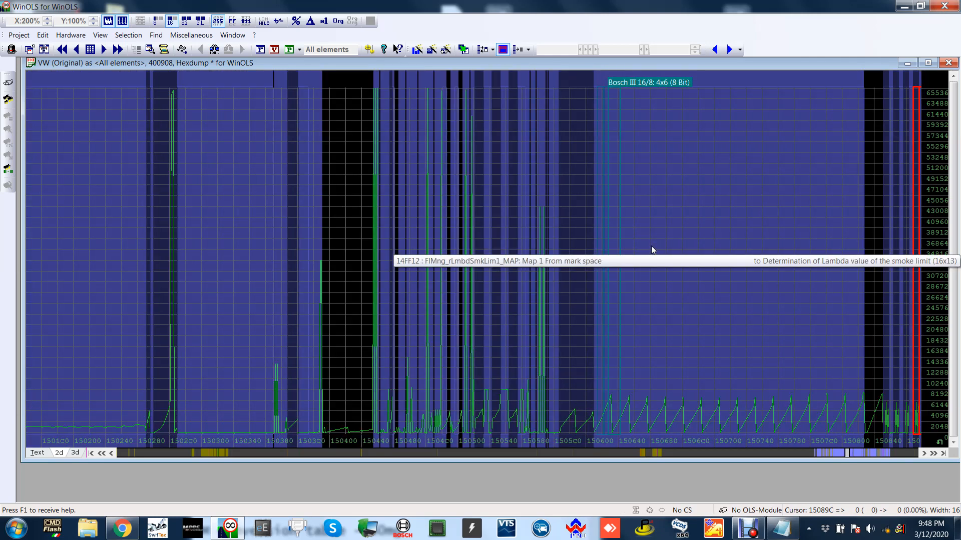
{"action": "scroll", "coordinate": [651, 249], "scroll_direction": "right", "scroll_amount": 3}
{"action": "scroll", "coordinate": [652, 247], "scroll_direction": "right", "scroll_amount": 3}
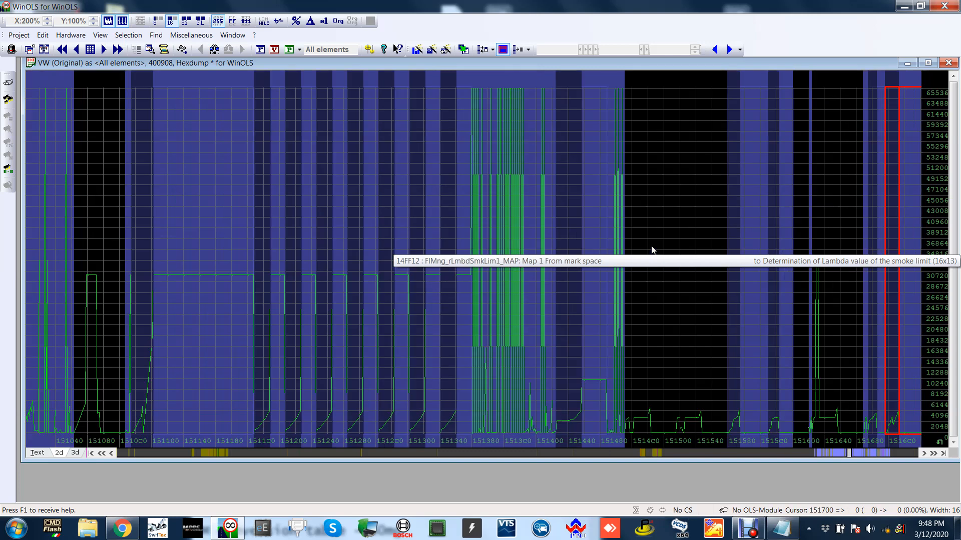
{"action": "scroll", "coordinate": [378, 233], "scroll_direction": "left", "scroll_amount": 6}
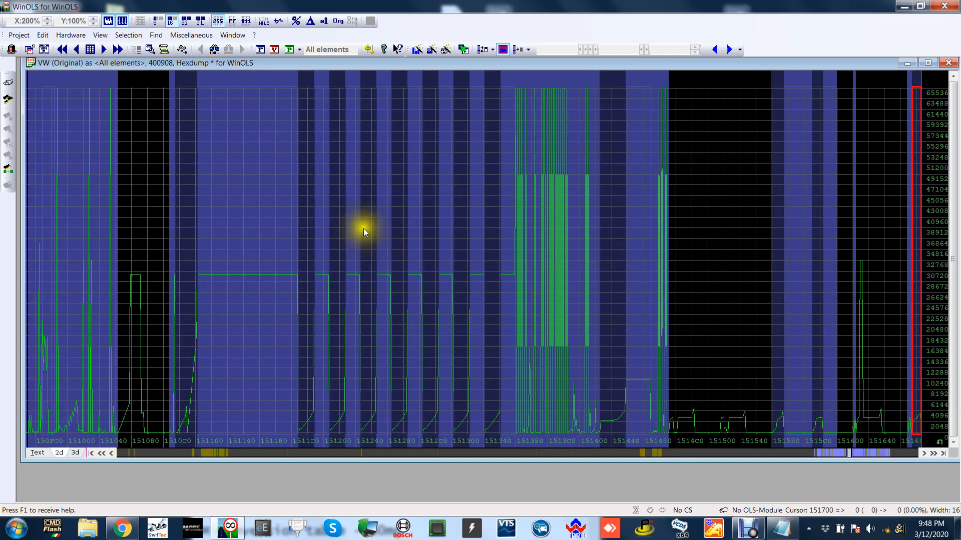
{"action": "double_click", "coordinate": [355, 193]}
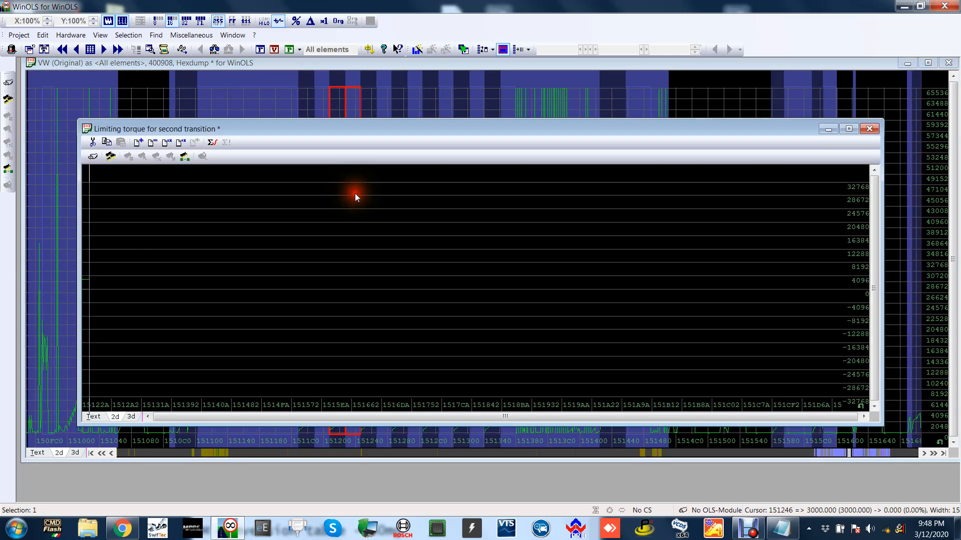
{"action": "left_click", "coordinate": [103, 416]}
{"action": "left_click", "coordinate": [279, 322]}
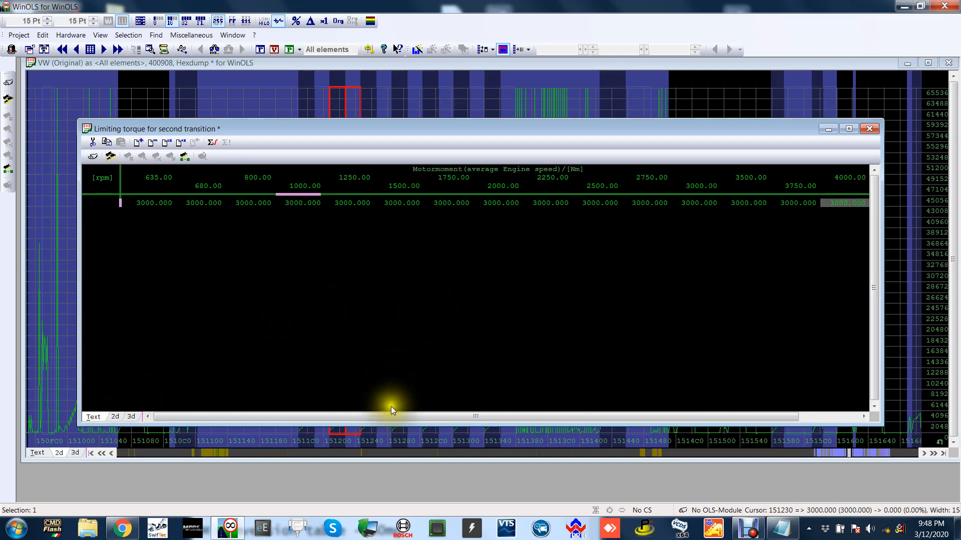
{"action": "left_click_drag", "start_coordinate": [496, 416], "coordinate": [597, 394]}
{"action": "left_click", "coordinate": [869, 129]}
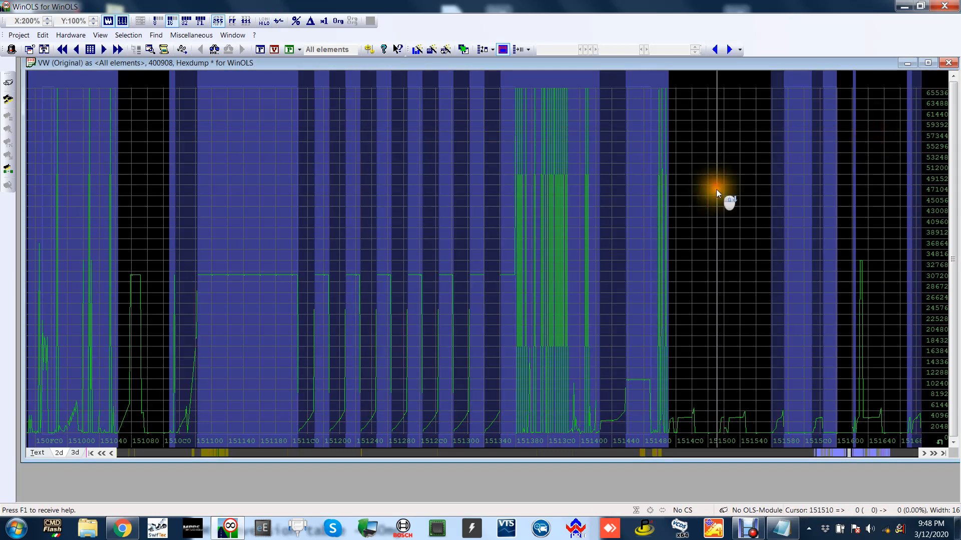
{"action": "left_click", "coordinate": [716, 189]}
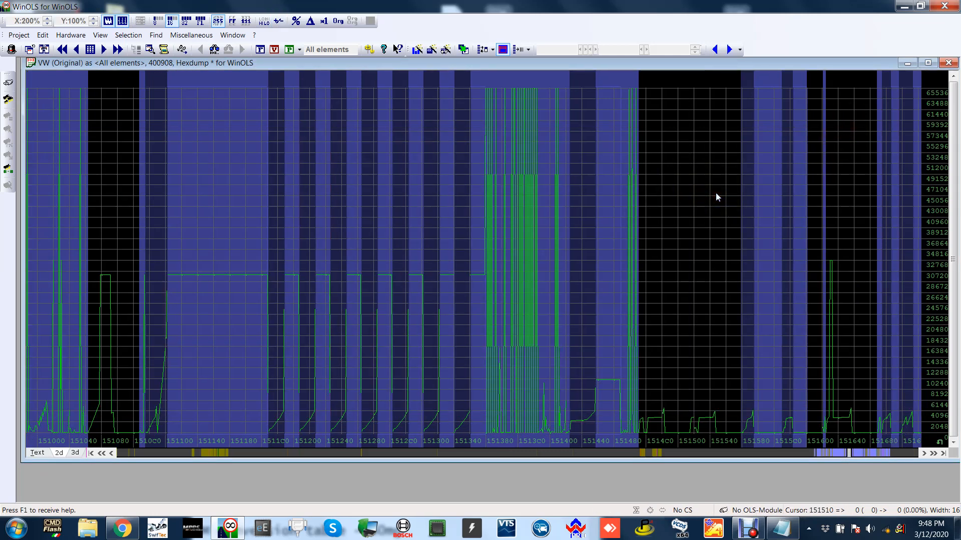
Look through the hexdump again from around address 148AC0 to 150BC0 for further relevant maps.
{"action": "mouse_move", "coordinate": [480, 270]}
{"action": "left_click", "coordinate": [319, 455]}
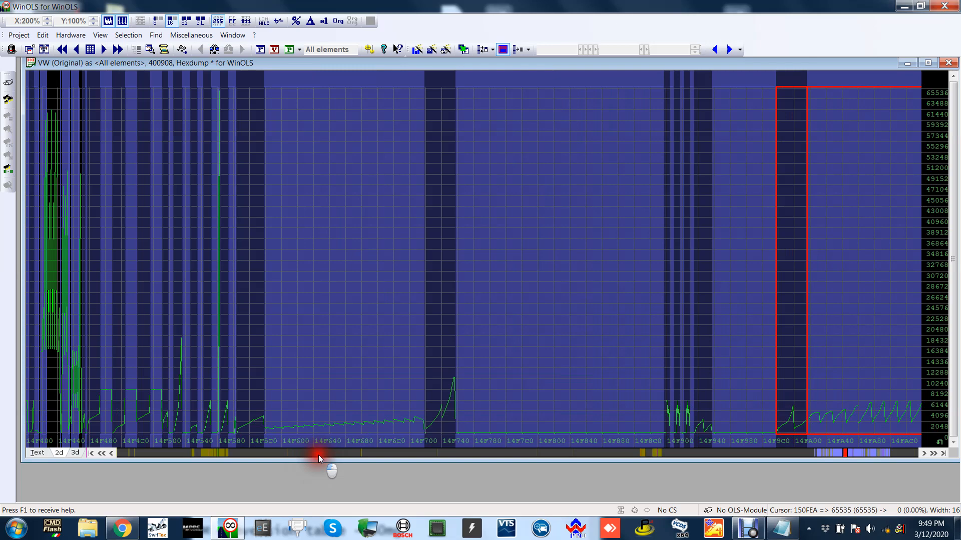
{"action": "left_click_drag", "start_coordinate": [318, 455], "coordinate": [369, 454]}
{"action": "scroll", "coordinate": [370, 332], "scroll_direction": "down", "scroll_amount": 10}
{"action": "scroll", "coordinate": [704, 218], "scroll_direction": "down", "scroll_amount": 6}
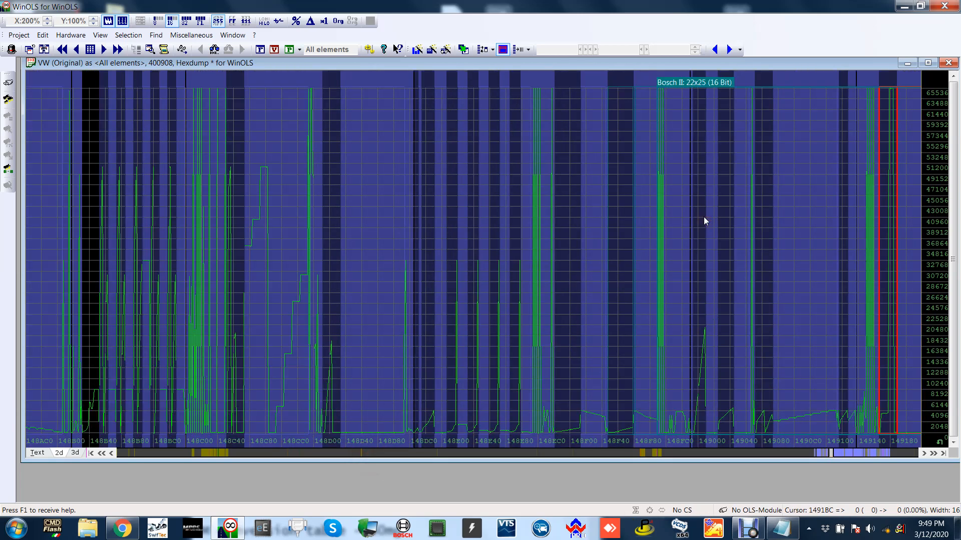
{"action": "scroll", "coordinate": [703, 218], "scroll_direction": "down", "scroll_amount": 6}
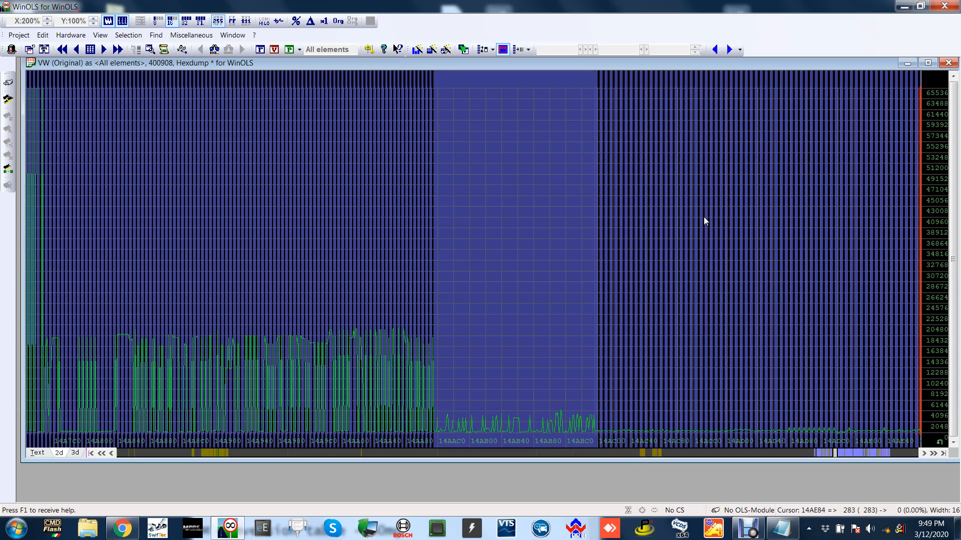
{"action": "scroll", "coordinate": [703, 217], "scroll_direction": "down", "scroll_amount": 6}
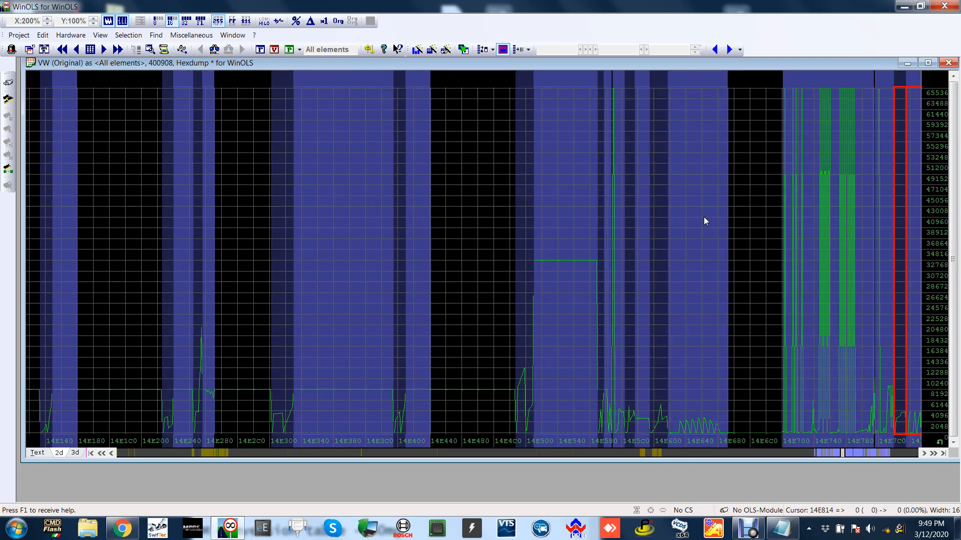
{"action": "key", "text": "Page_Down"}
{"action": "key", "text": "Page_Down"}
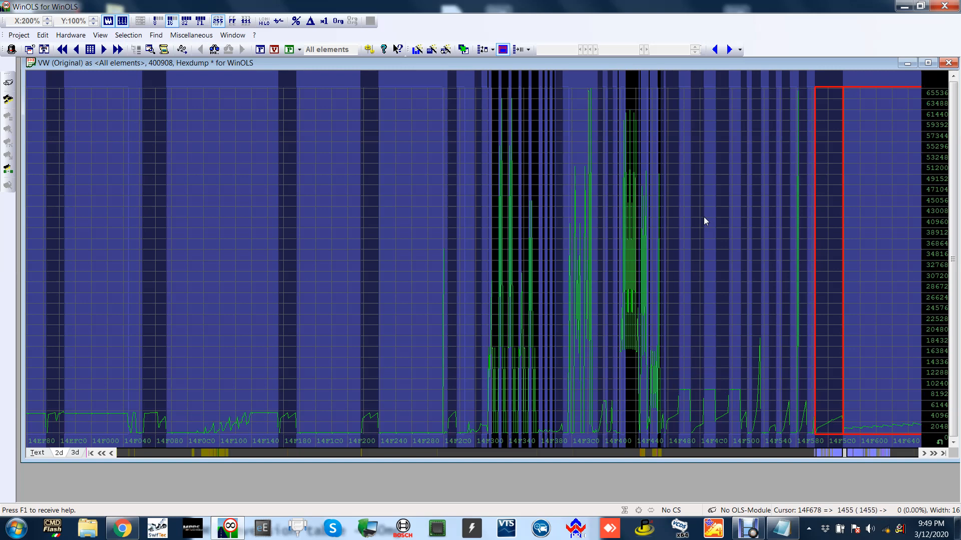
{"action": "key", "text": "Page_Down"}
{"action": "key", "text": "Page_Down"}
{"action": "key", "text": "Page_Down"}
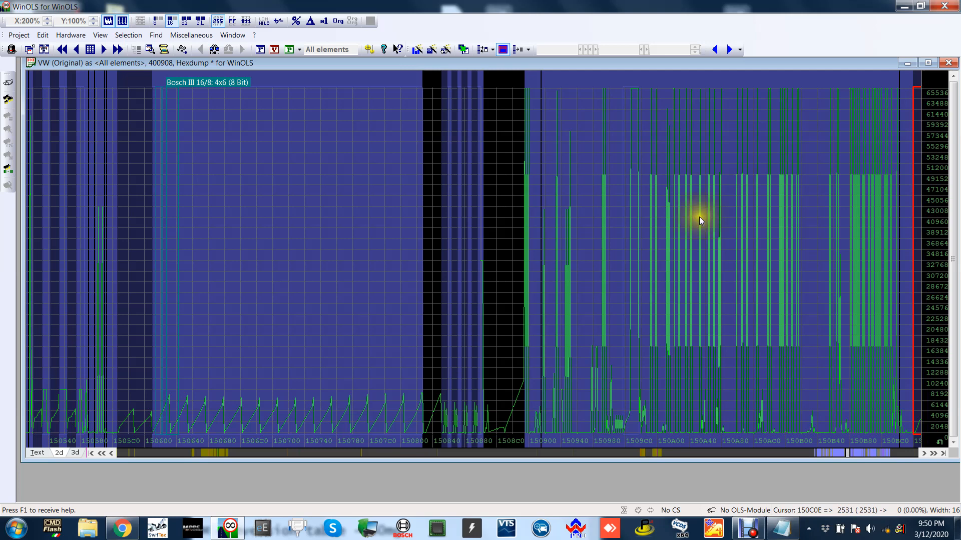
Go through the hexdump to the maps for determining the conveying life for main injection and examine their curves.
{"action": "scroll", "coordinate": [717, 249], "scroll_direction": "down", "scroll_amount": 2}
{"action": "scroll", "coordinate": [717, 249], "scroll_direction": "down", "scroll_amount": 5}
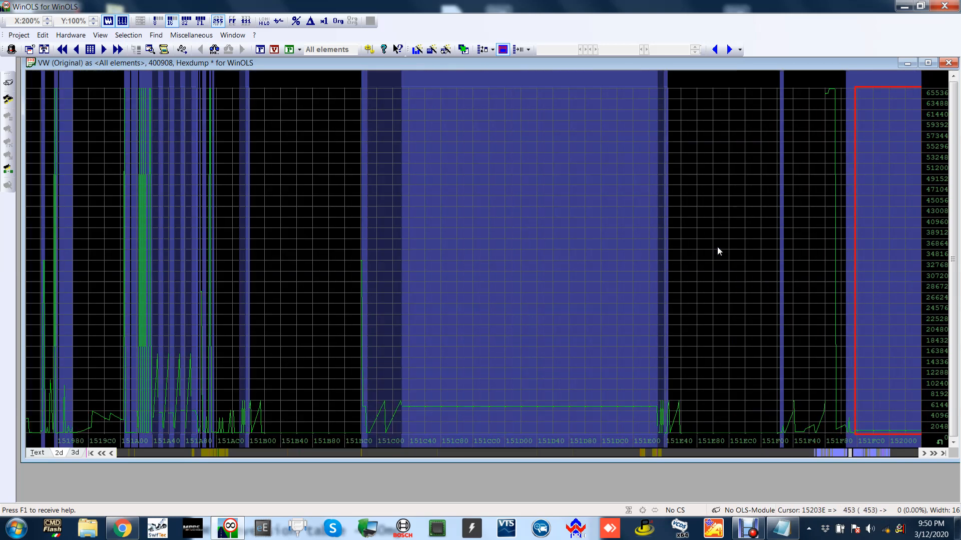
{"action": "scroll", "coordinate": [718, 250], "scroll_direction": "down", "scroll_amount": 7}
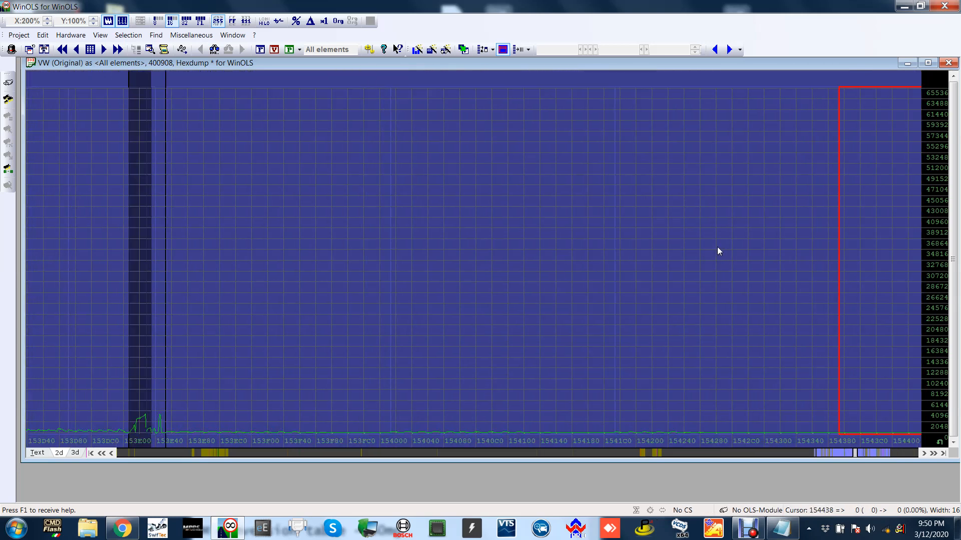
{"action": "scroll", "coordinate": [717, 247], "scroll_direction": "down", "scroll_amount": 2}
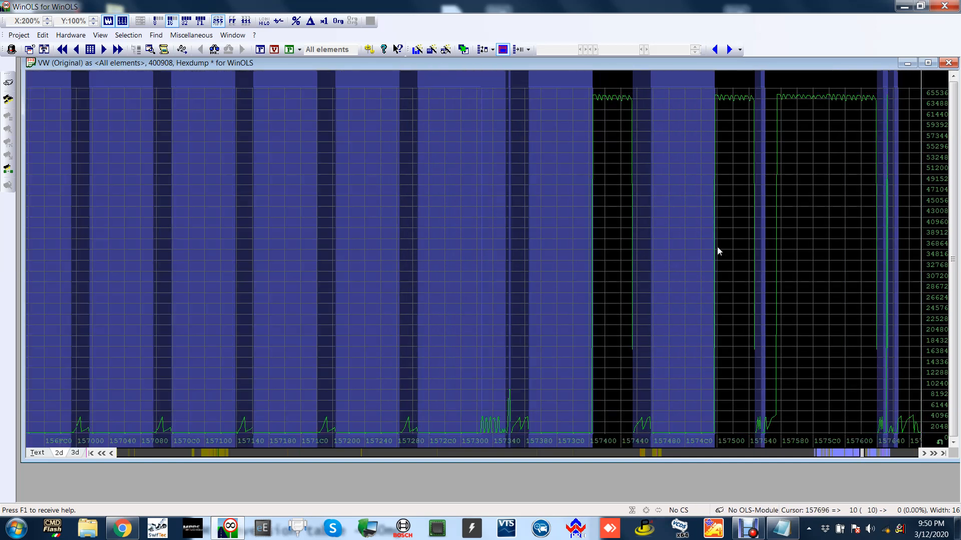
{"action": "scroll", "coordinate": [717, 247], "scroll_direction": "down", "scroll_amount": 1}
{"action": "scroll", "coordinate": [716, 247], "scroll_direction": "down", "scroll_amount": 2}
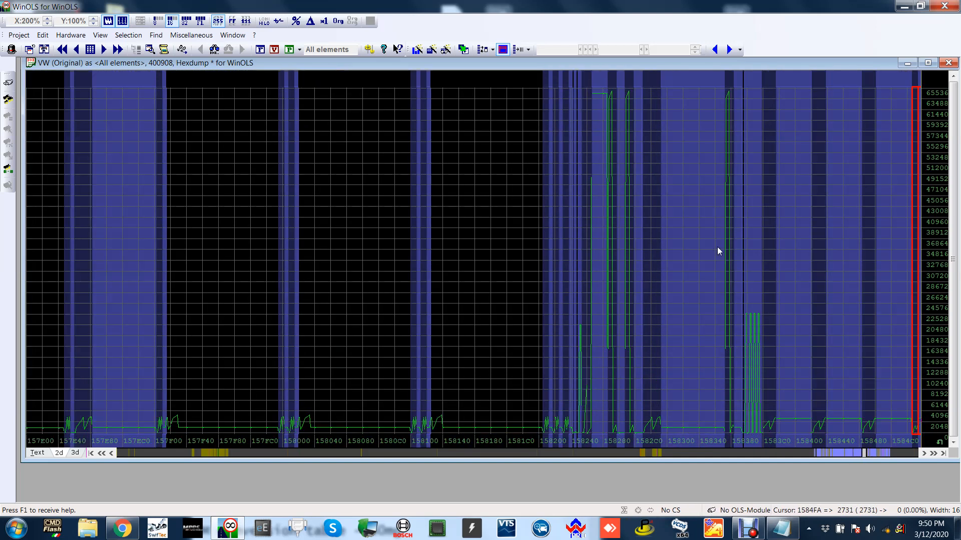
{"action": "scroll", "coordinate": [681, 278], "scroll_direction": "down", "scroll_amount": 1}
{"action": "key", "text": "Page_Down"}
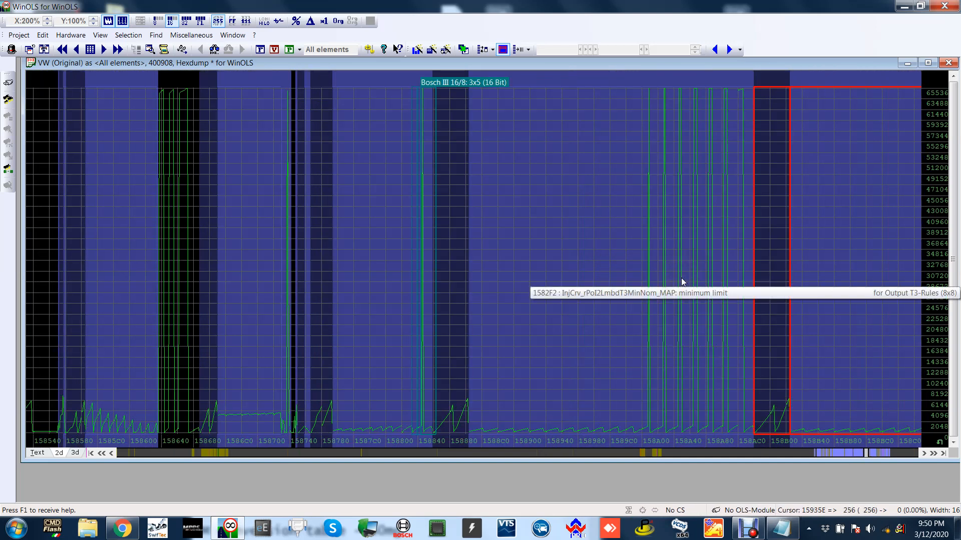
{"action": "left_click", "coordinate": [458, 452]}
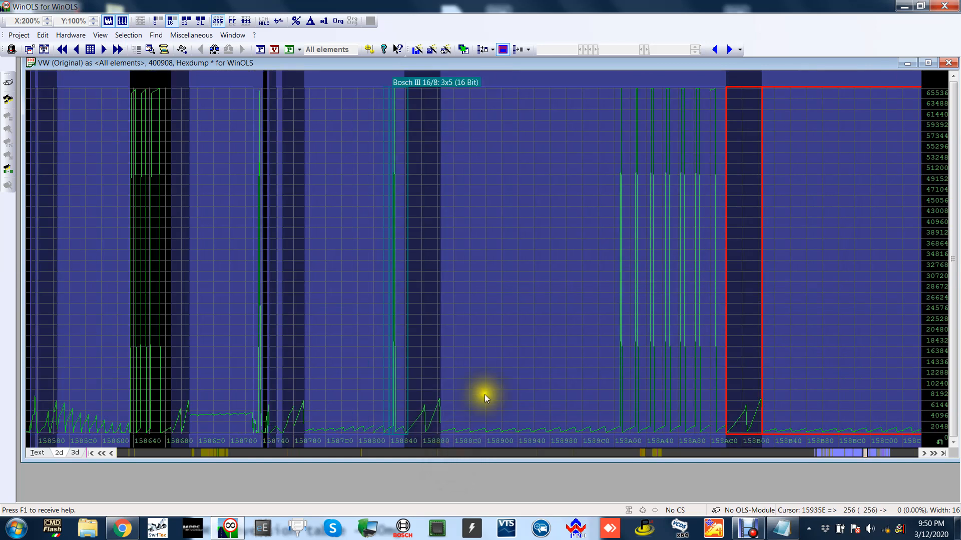
{"action": "left_click", "coordinate": [340, 245]}
{"action": "left_click", "coordinate": [578, 279]}
{"action": "left_click", "coordinate": [778, 224]}
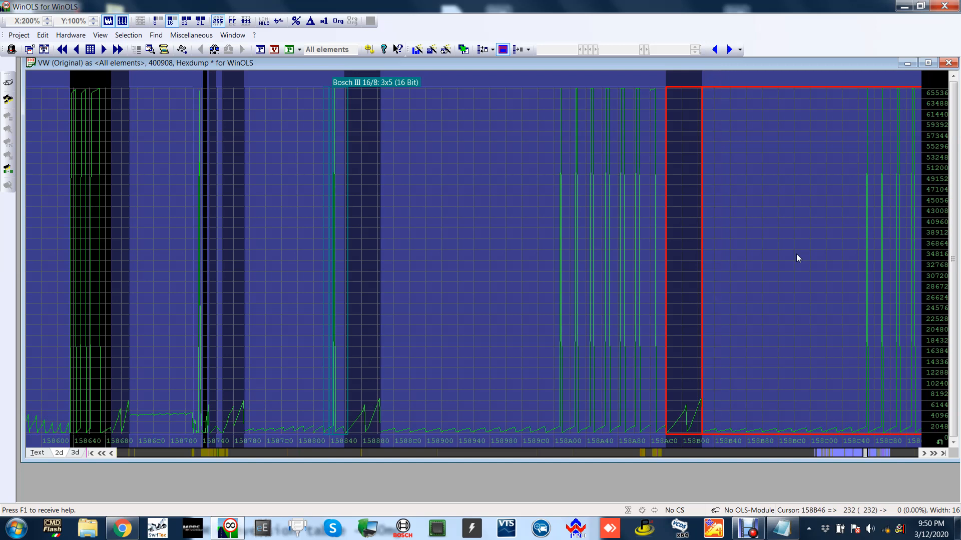
{"action": "scroll", "coordinate": [796, 254], "scroll_direction": "down", "scroll_amount": 2}
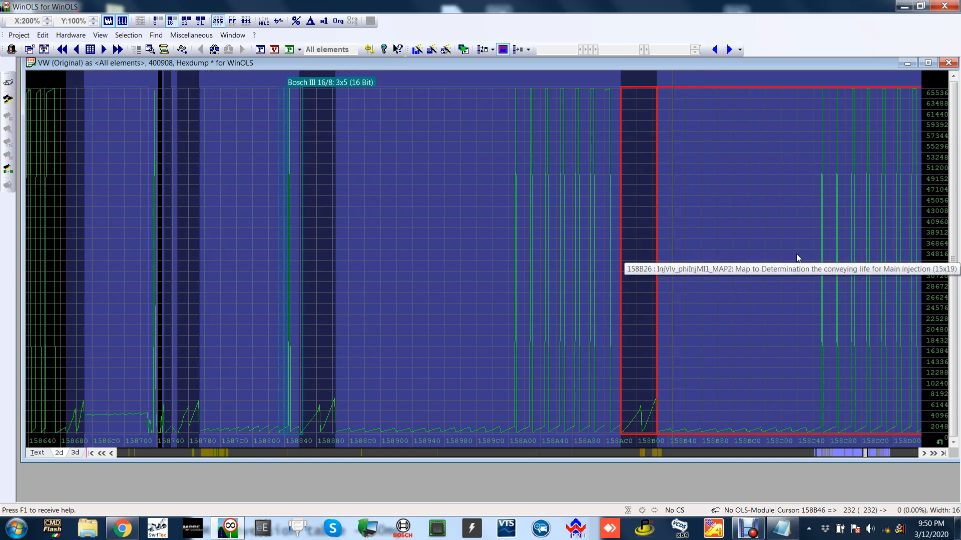
{"action": "scroll", "coordinate": [796, 253], "scroll_direction": "down", "scroll_amount": 1}
{"action": "scroll", "coordinate": [777, 214], "scroll_direction": "down", "scroll_amount": 15}
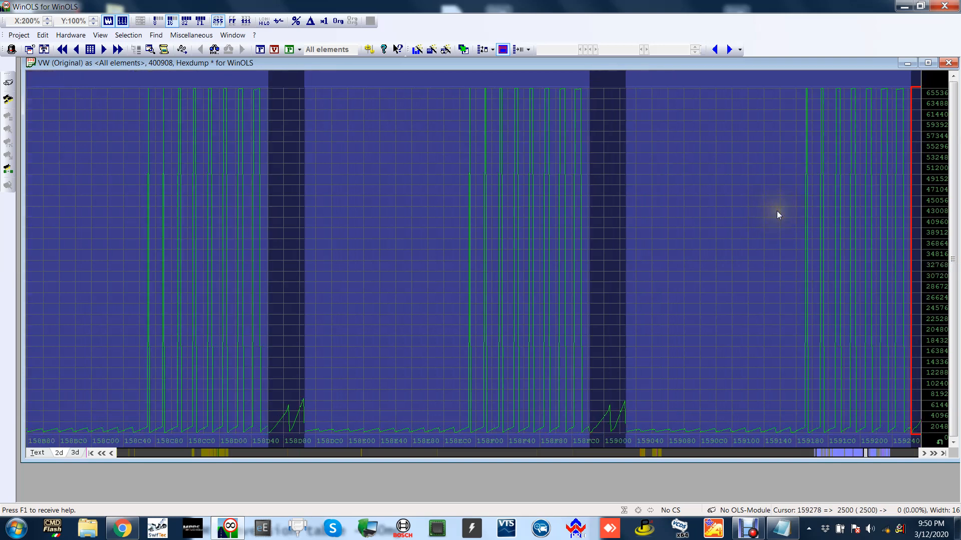
Look through the hexdump from around address 158B80 to 15DF40 for the boost pressure maps.
{"action": "left_click", "coordinate": [654, 236]}
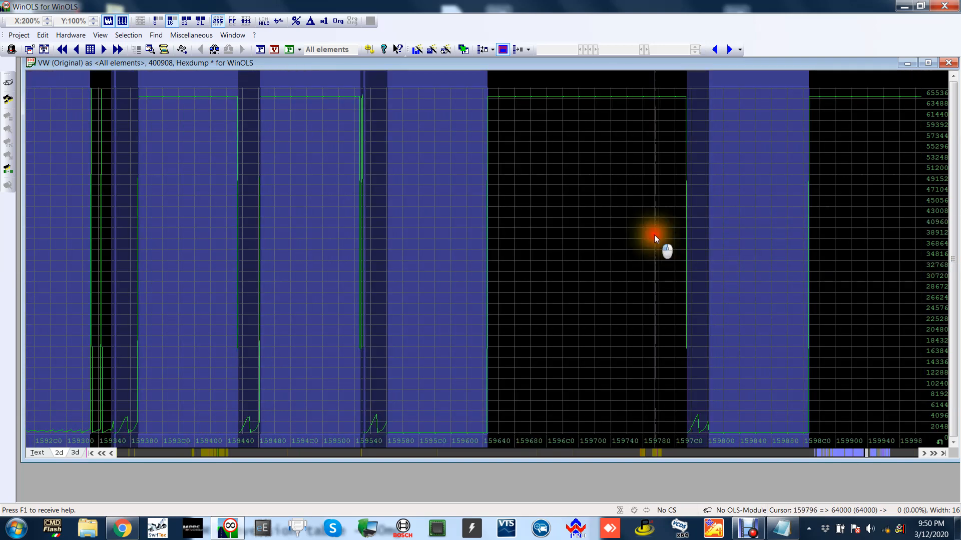
{"action": "scroll", "coordinate": [655, 236], "scroll_direction": "down", "scroll_amount": 1}
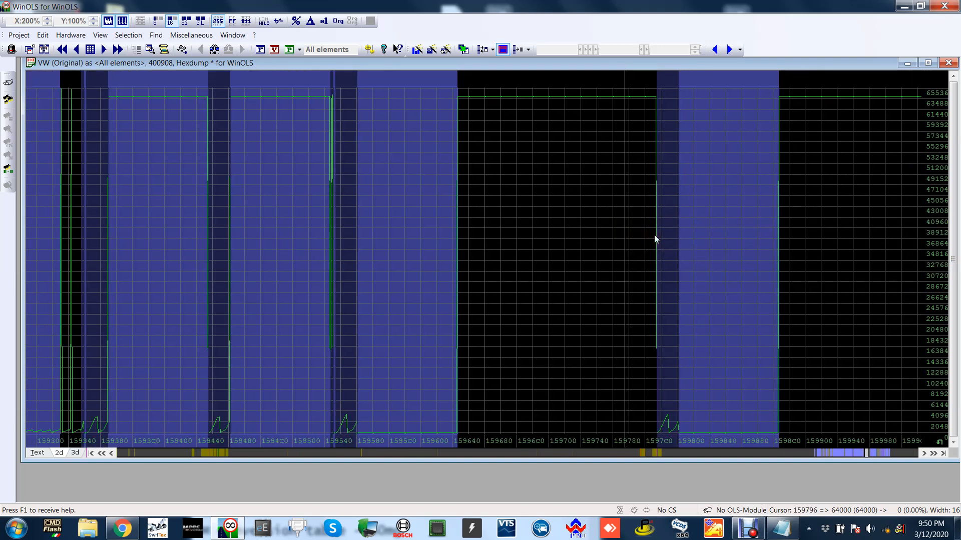
{"action": "key", "text": "Page_Down"}
{"action": "scroll", "coordinate": [657, 221], "scroll_direction": "down", "scroll_amount": 5}
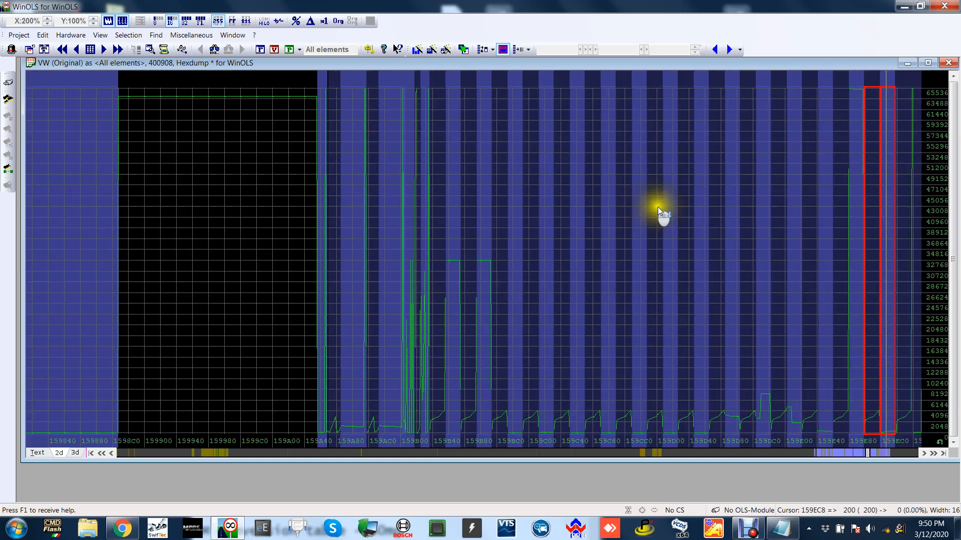
{"action": "scroll", "coordinate": [680, 216], "scroll_direction": "down", "scroll_amount": 2}
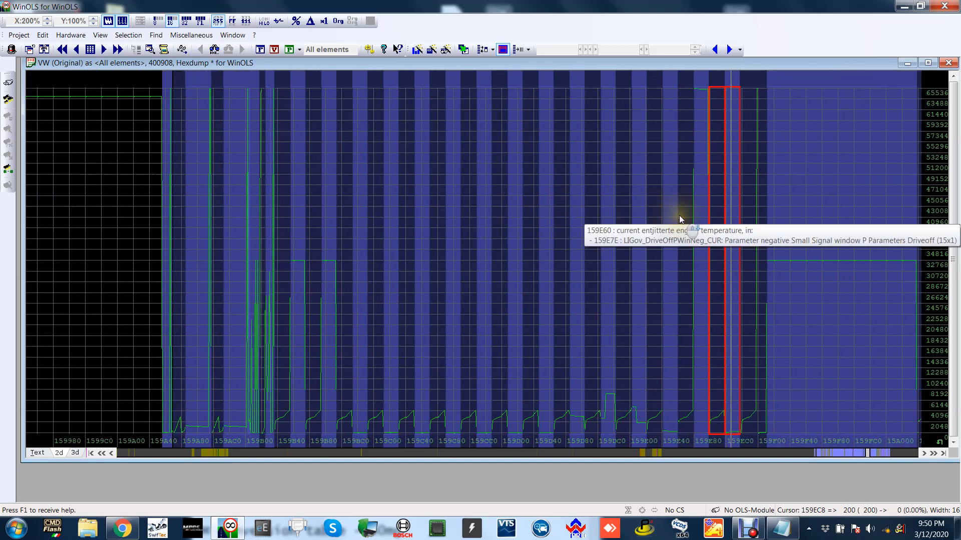
{"action": "key", "text": "Page_Down"}
{"action": "key", "text": "Page_Down"}
{"action": "key", "text": "Page_Down"}
{"action": "key", "text": "Page_Down"}
{"action": "key", "text": "Page_Down"}
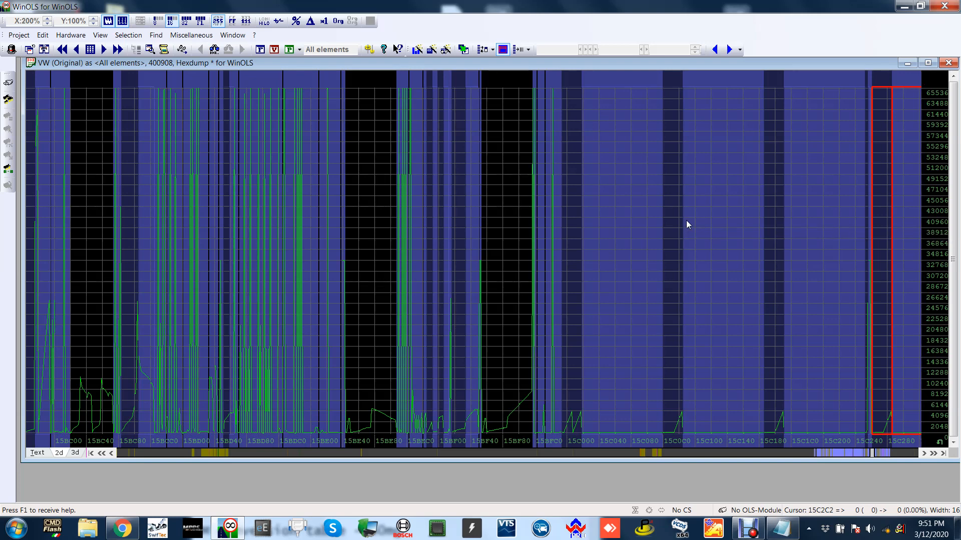
{"action": "scroll", "coordinate": [686, 224], "scroll_direction": "down", "scroll_amount": 5}
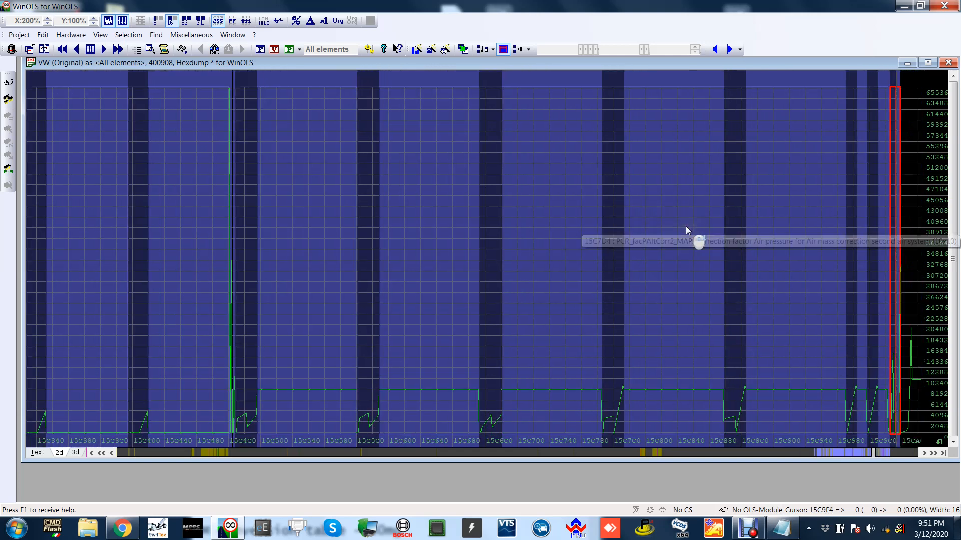
{"action": "scroll", "coordinate": [698, 221], "scroll_direction": "down", "scroll_amount": 8}
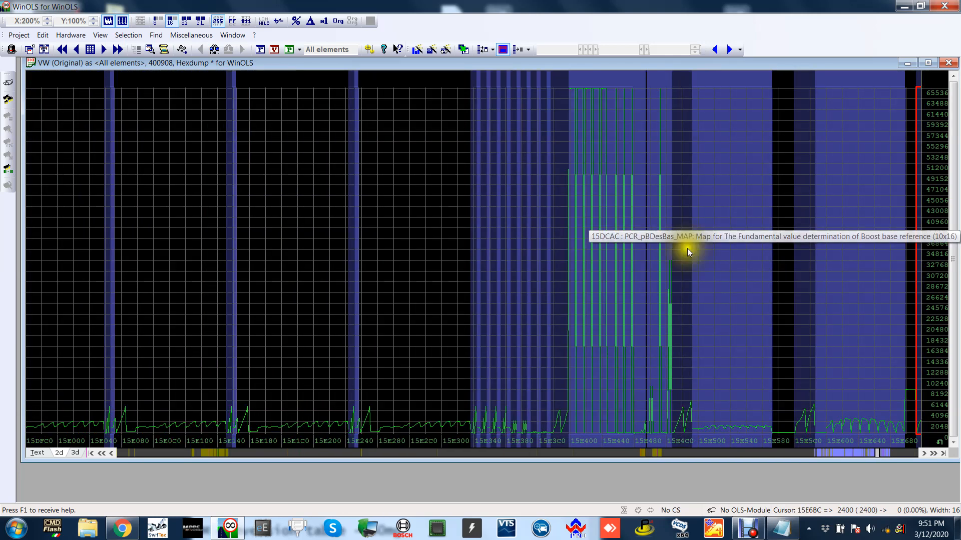
Open the map for the fundamental value determination of boost base reference, examine its pressures by injection quantity and engine speed, and close it.
{"action": "left_click", "coordinate": [321, 453]}
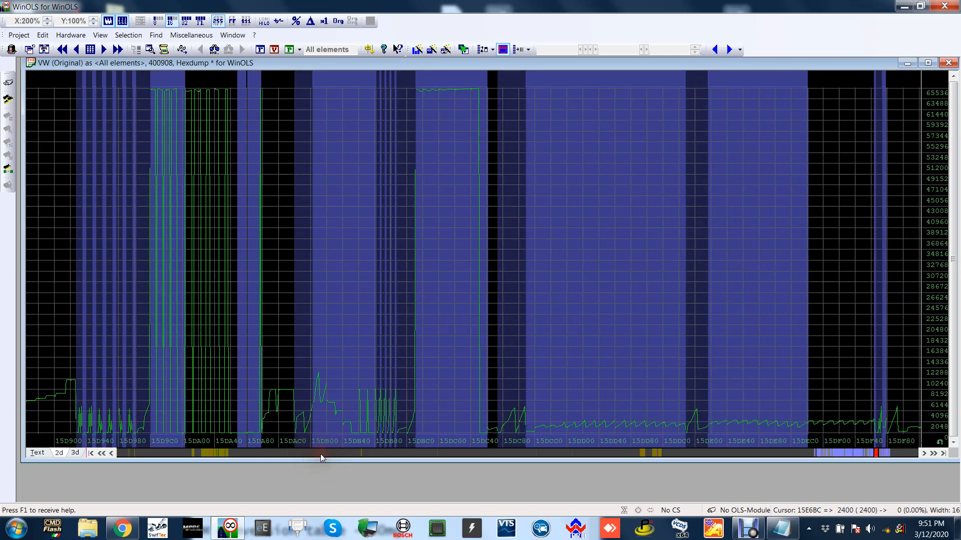
{"action": "left_click", "coordinate": [722, 330]}
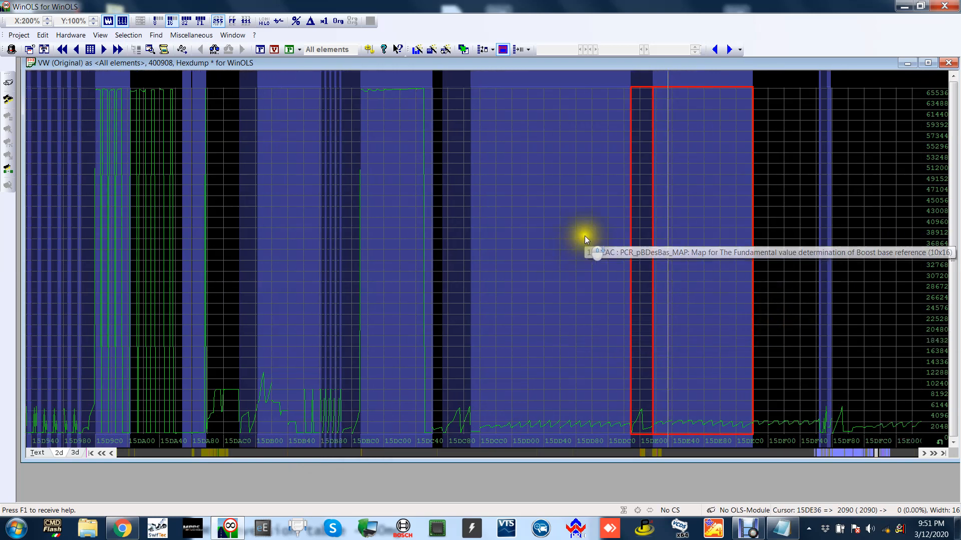
{"action": "double_click", "coordinate": [583, 235]}
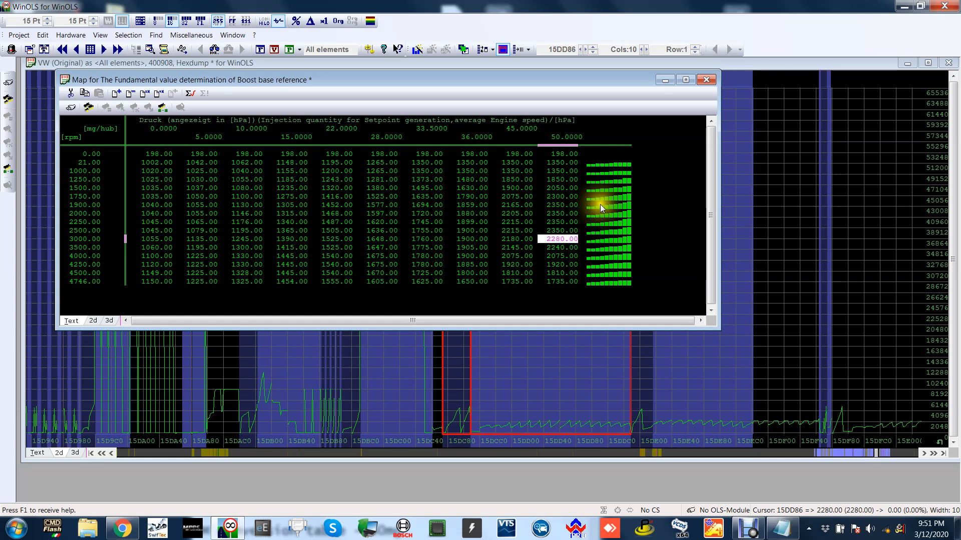
{"action": "left_click", "coordinate": [700, 82]}
{"action": "scroll", "coordinate": [699, 151], "scroll_direction": "down", "scroll_amount": 5}
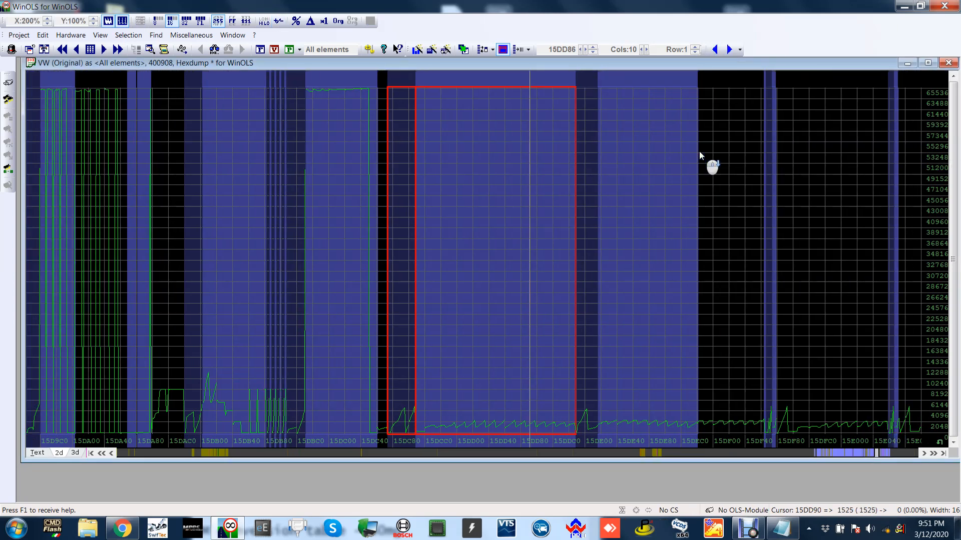